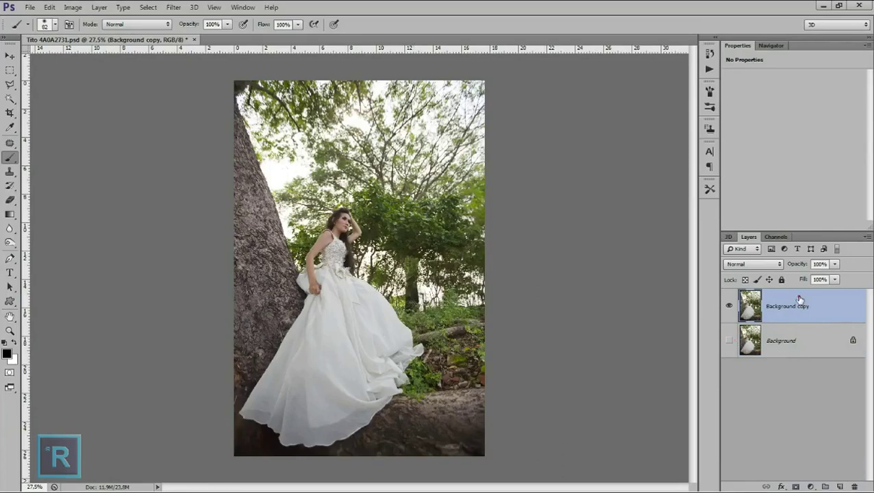
With the Pen tool, start a path at the trunk's top edge and anchor down it.
{"action": "scroll", "coordinate": [289, 249], "scroll_direction": "up", "scroll_amount": 5}
{"action": "scroll", "coordinate": [288, 249], "scroll_direction": "down", "scroll_amount": 2}
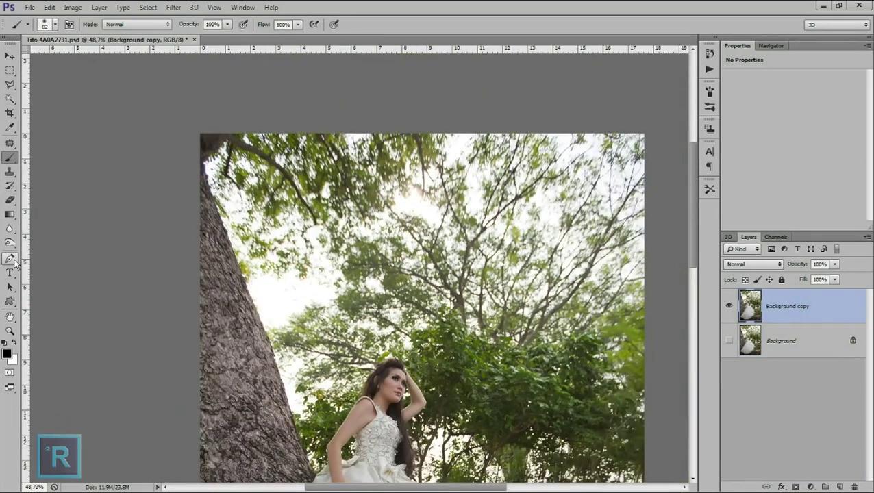
{"action": "left_click", "coordinate": [10, 259]}
{"action": "scroll", "coordinate": [197, 169], "scroll_direction": "up", "scroll_amount": 1}
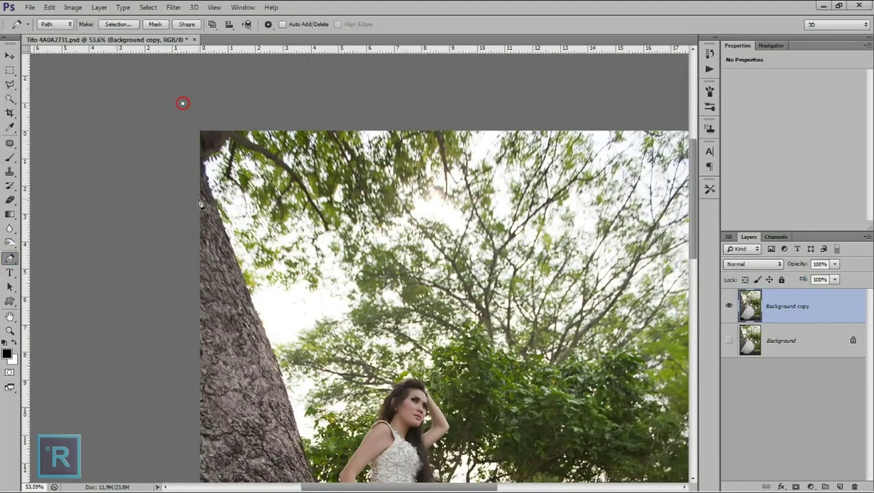
{"action": "scroll", "coordinate": [249, 301], "scroll_direction": "up", "scroll_amount": 2}
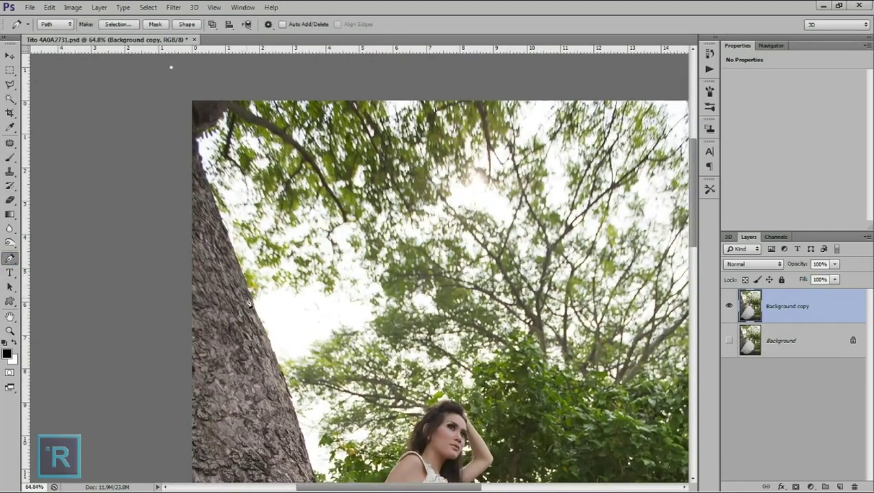
{"action": "key", "text": "ctrl+z"}
{"action": "left_click", "coordinate": [180, 115]}
{"action": "left_click", "coordinate": [281, 371]}
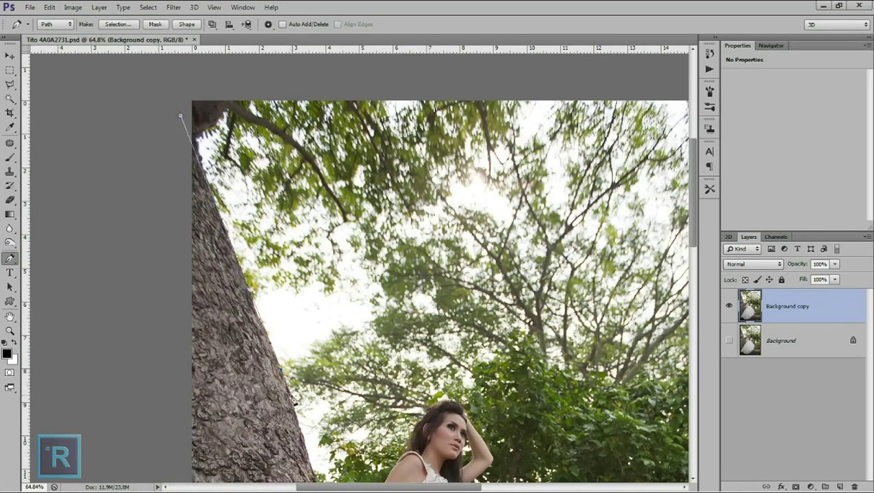
Zoom and pan up to the bride's head, face and hair edge to continue tracing.
{"action": "scroll", "coordinate": [294, 403], "scroll_direction": "up", "scroll_amount": 3}
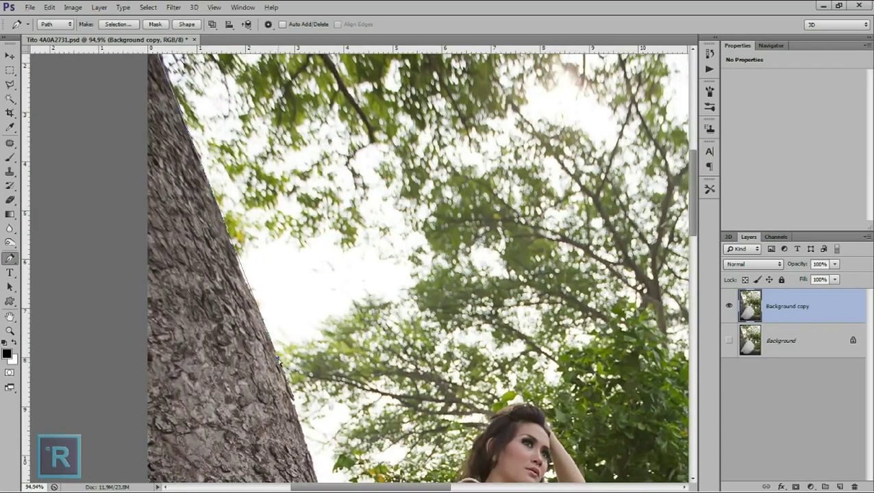
{"action": "left_click_drag", "start_coordinate": [336, 411], "coordinate": [324, 268]}
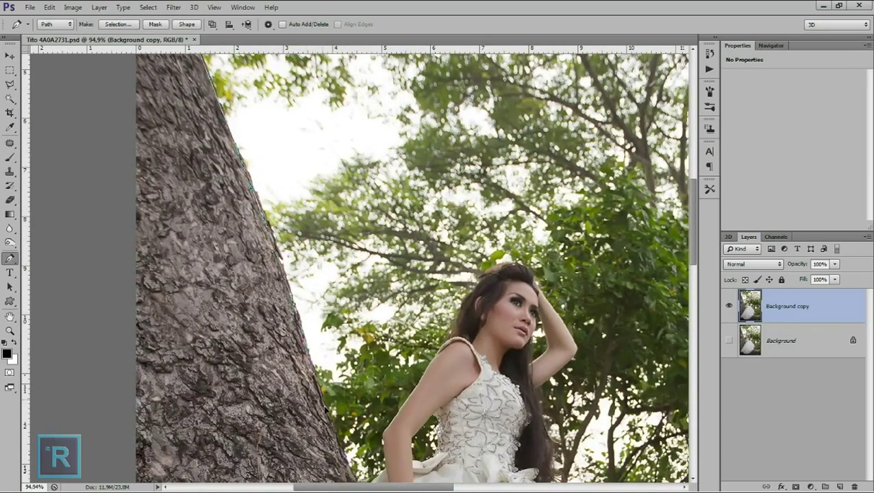
{"action": "left_click_drag", "start_coordinate": [328, 414], "coordinate": [302, 305]}
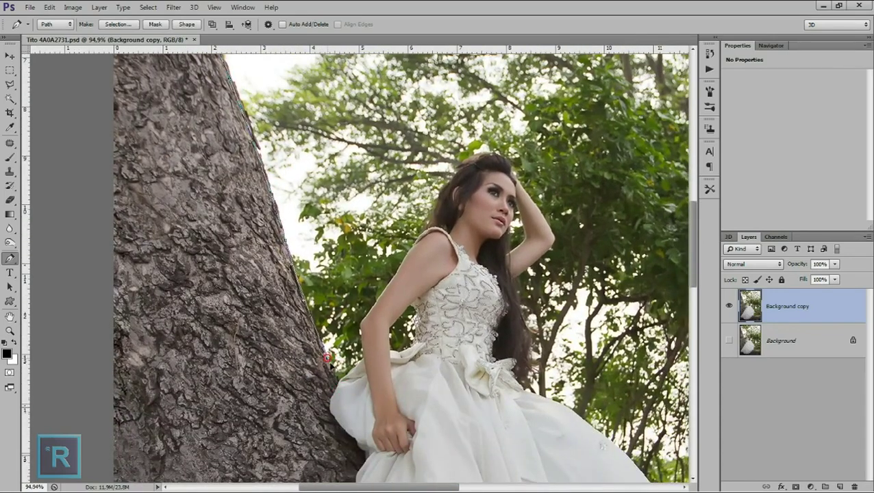
{"action": "scroll", "coordinate": [340, 388], "scroll_direction": "up", "scroll_amount": 2}
{"action": "scroll", "coordinate": [340, 388], "scroll_direction": "up", "scroll_amount": 2}
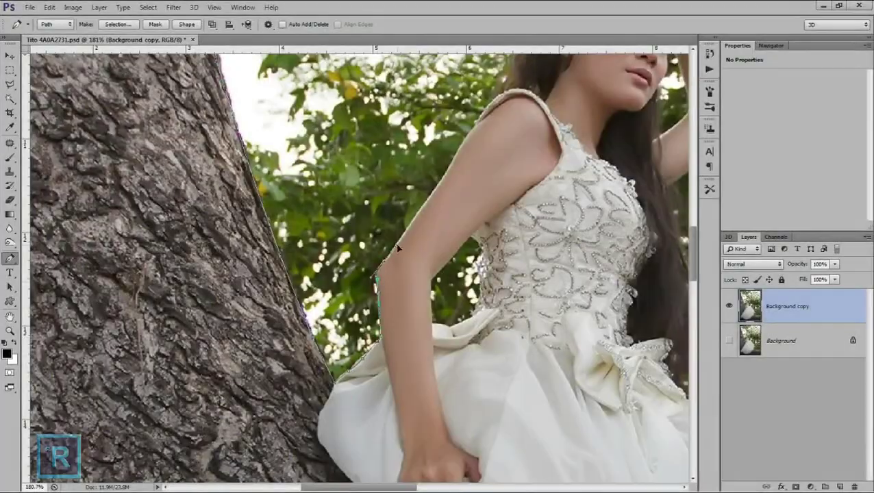
{"action": "left_click_drag", "start_coordinate": [383, 264], "coordinate": [342, 394]}
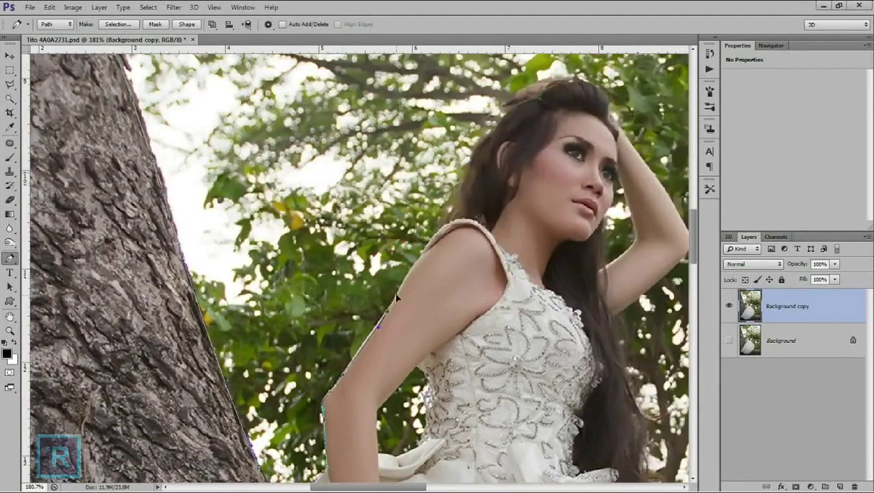
{"action": "left_click_drag", "start_coordinate": [458, 226], "coordinate": [382, 290]}
{"action": "scroll", "coordinate": [350, 276], "scroll_direction": "up", "scroll_amount": 2}
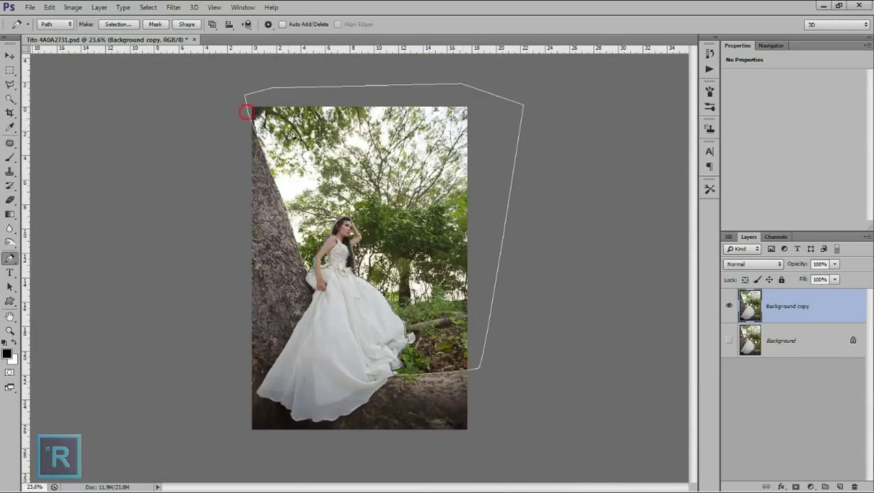
Turn the path into a selection, invert it and delete the sky and foliage.
{"action": "right_click", "coordinate": [300, 137]}
{"action": "left_click", "coordinate": [335, 178]}
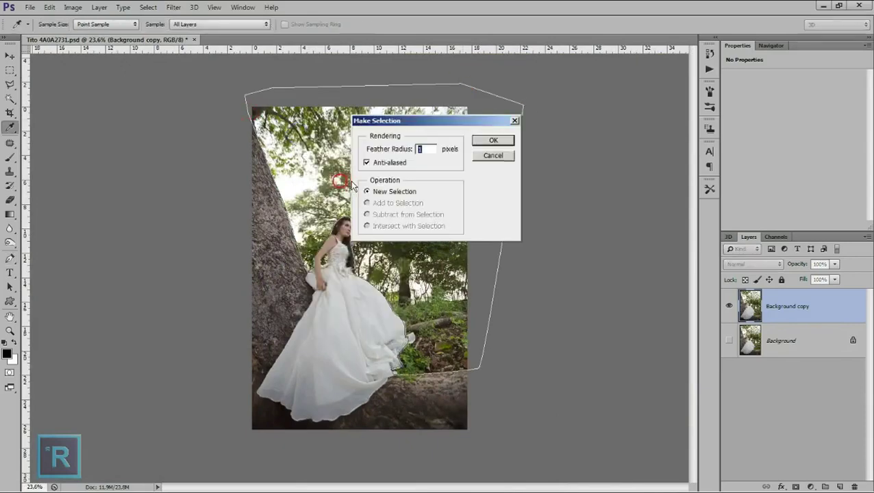
{"action": "left_click", "coordinate": [507, 140]}
{"action": "key", "text": "ctrl+0"}
{"action": "key", "text": "Delete"}
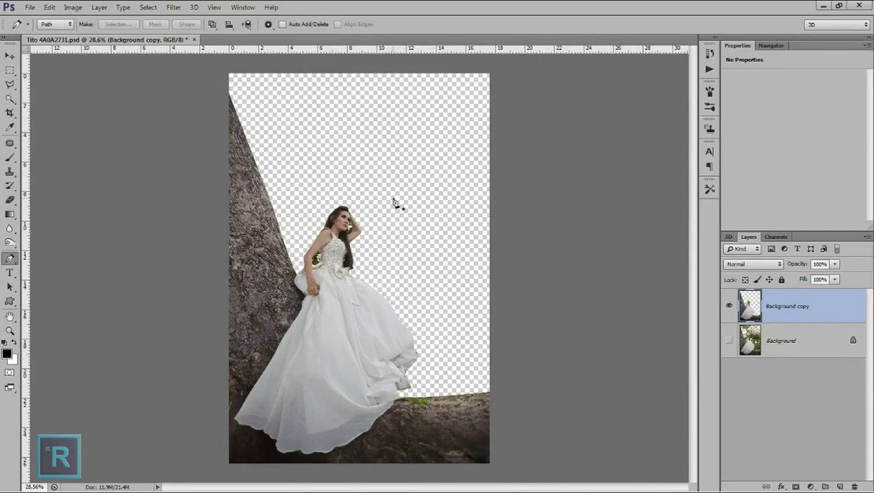
Zoom in on the cutout and switch to the Polygonal Lasso tool.
{"action": "scroll", "coordinate": [393, 200], "scroll_direction": "up", "scroll_amount": 4}
{"action": "scroll", "coordinate": [393, 203], "scroll_direction": "up", "scroll_amount": 2}
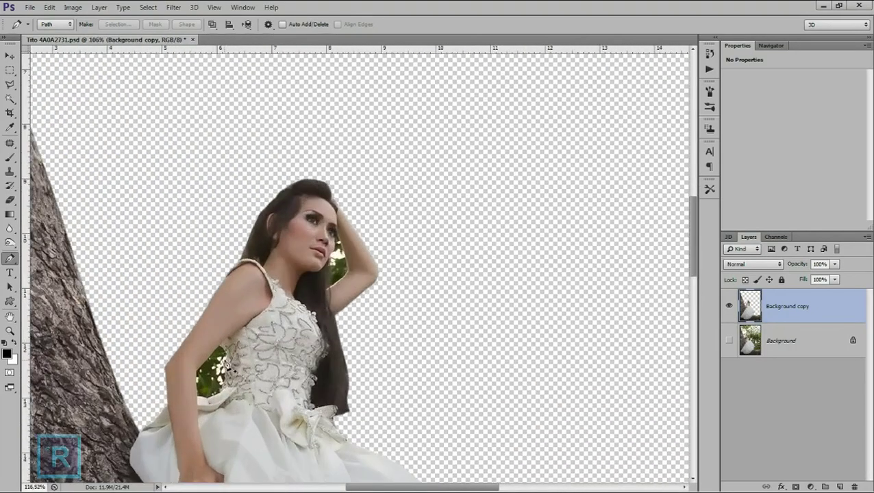
{"action": "scroll", "coordinate": [314, 212], "scroll_direction": "up", "scroll_amount": 2}
{"action": "scroll", "coordinate": [244, 219], "scroll_direction": "up", "scroll_amount": 1}
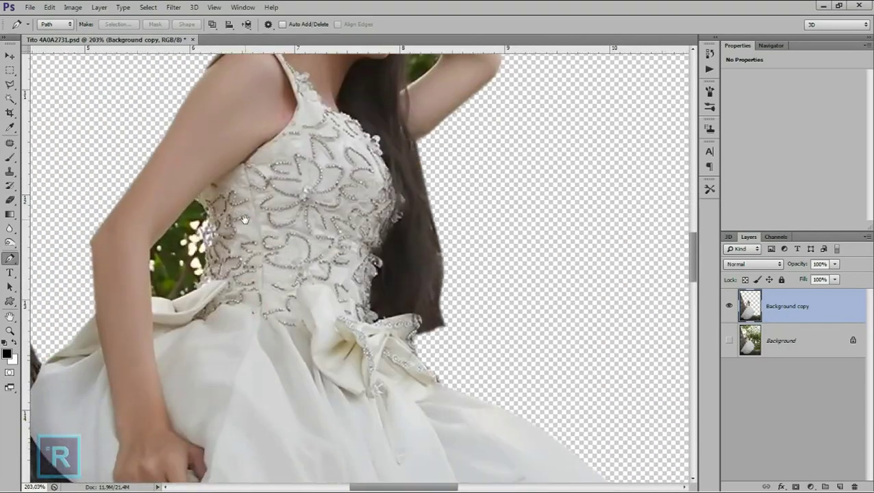
{"action": "left_click", "coordinate": [10, 141]}
{"action": "left_click", "coordinate": [10, 84]}
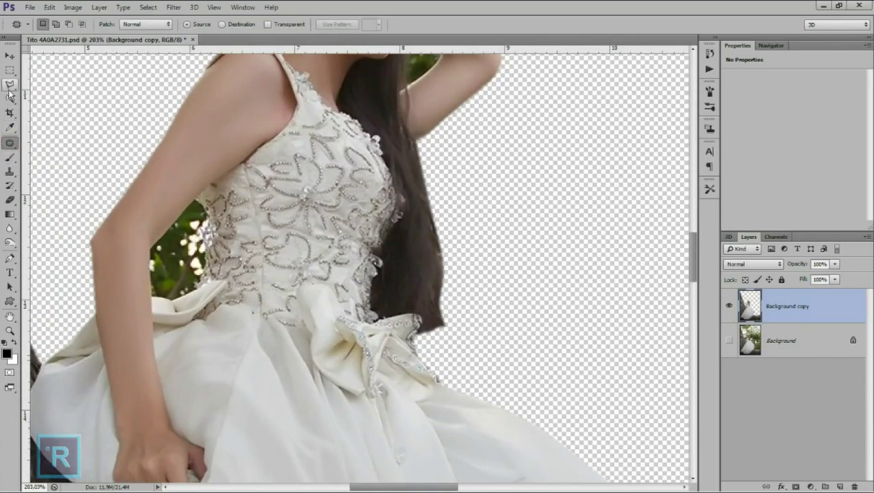
Outline and delete the green gap between the arm and the dress edge.
{"action": "scroll", "coordinate": [205, 193], "scroll_direction": "up", "scroll_amount": 1}
{"action": "scroll", "coordinate": [206, 194], "scroll_direction": "up", "scroll_amount": 1}
{"action": "left_click_drag", "start_coordinate": [205, 194], "coordinate": [246, 180]}
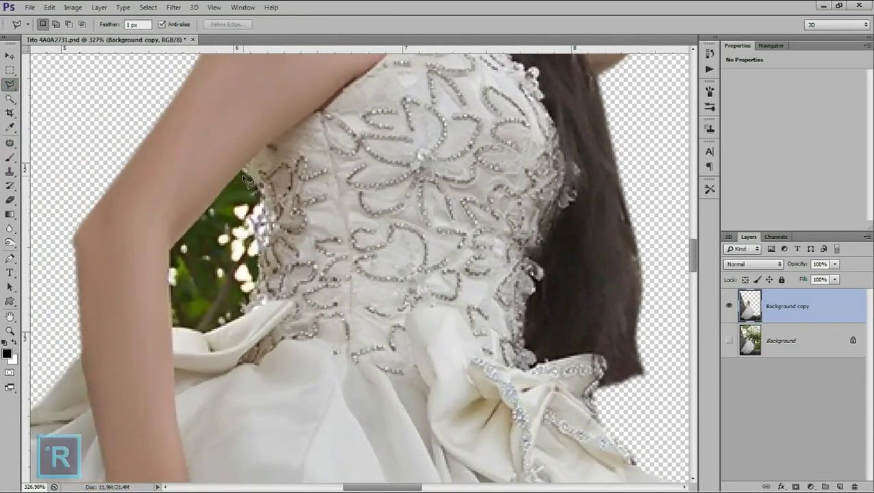
{"action": "left_click", "coordinate": [181, 233]}
{"action": "left_click", "coordinate": [172, 326]}
{"action": "left_click", "coordinate": [234, 318]}
{"action": "left_click", "coordinate": [253, 292]}
{"action": "left_click", "coordinate": [264, 269]}
{"action": "left_click", "coordinate": [264, 241]}
{"action": "left_click", "coordinate": [259, 212]}
{"action": "left_click", "coordinate": [258, 188]}
{"action": "left_click", "coordinate": [241, 171]}
{"action": "key", "text": "Delete"}
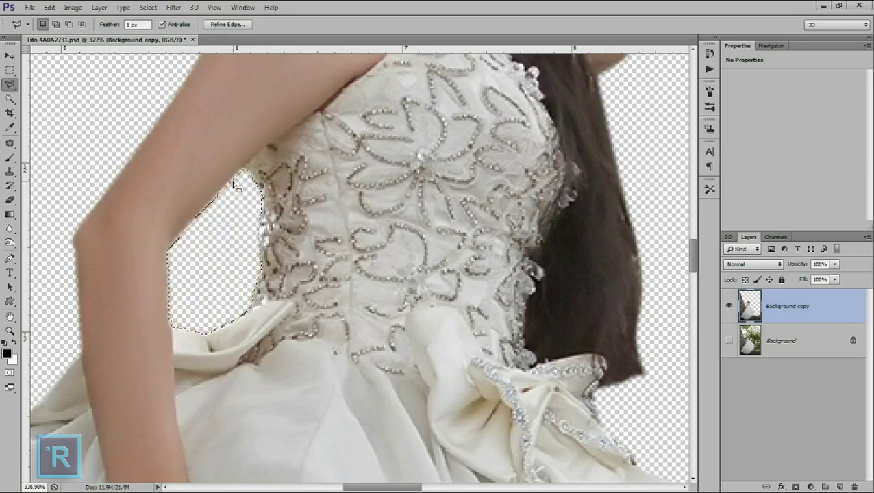
Outline and delete the green patch behind the raised arm, then deselect.
{"action": "scroll", "coordinate": [226, 220], "scroll_direction": "down", "scroll_amount": 2}
{"action": "scroll", "coordinate": [226, 220], "scroll_direction": "up", "scroll_amount": 3}
{"action": "scroll", "coordinate": [308, 205], "scroll_direction": "up", "scroll_amount": 5}
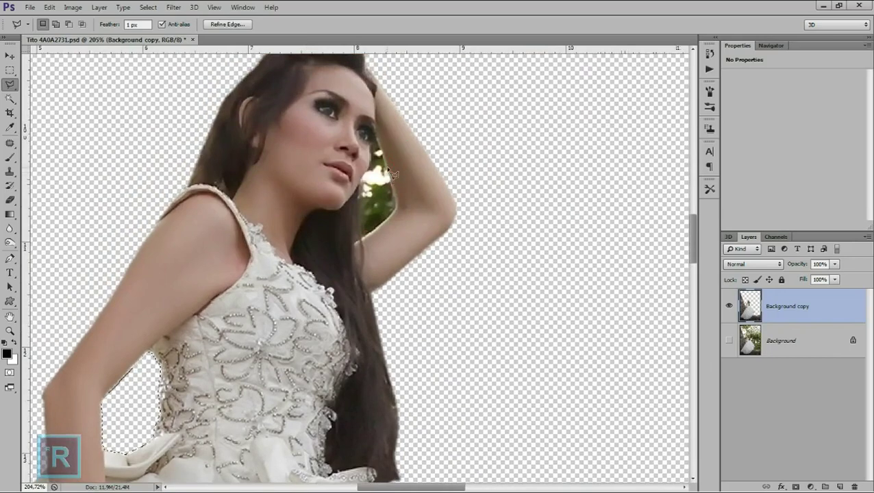
{"action": "scroll", "coordinate": [395, 199], "scroll_direction": "up", "scroll_amount": 2}
{"action": "left_click", "coordinate": [383, 199]}
{"action": "left_click", "coordinate": [372, 243]}
{"action": "left_click", "coordinate": [360, 296]}
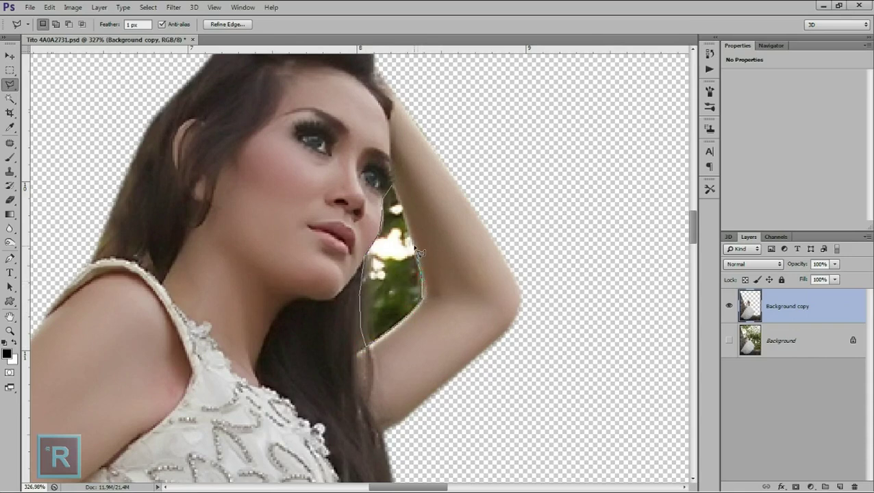
{"action": "left_click", "coordinate": [394, 186]}
{"action": "key", "text": "Delete"}
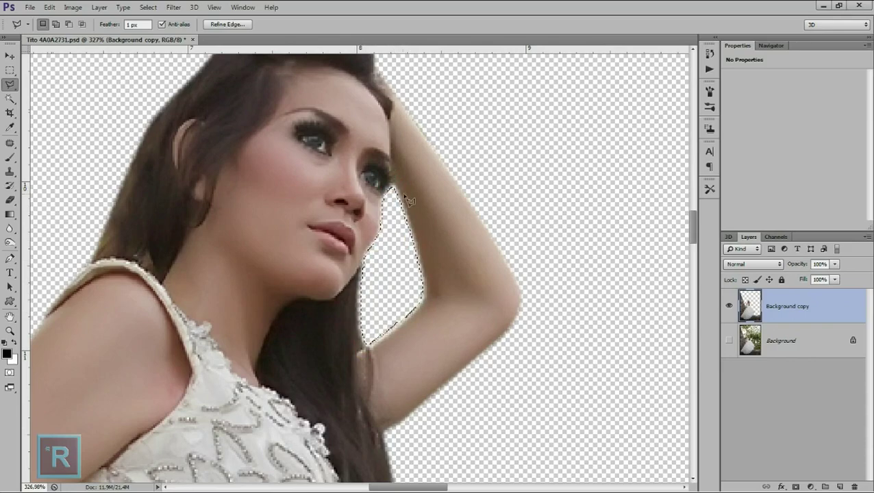
{"action": "key", "text": "ctrl+d"}
Target the Background layer and drag the heavy clouds image into the composition.
{"action": "scroll", "coordinate": [384, 226], "scroll_direction": "down", "scroll_amount": 3}
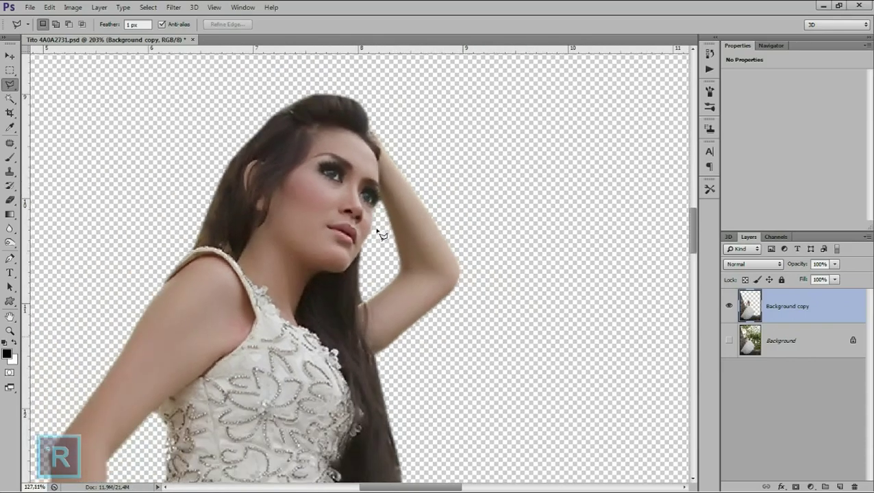
{"action": "scroll", "coordinate": [381, 234], "scroll_direction": "down", "scroll_amount": 3}
{"action": "scroll", "coordinate": [382, 234], "scroll_direction": "down", "scroll_amount": 2}
{"action": "scroll", "coordinate": [381, 234], "scroll_direction": "down", "scroll_amount": 2}
{"action": "scroll", "coordinate": [382, 234], "scroll_direction": "down", "scroll_amount": 1}
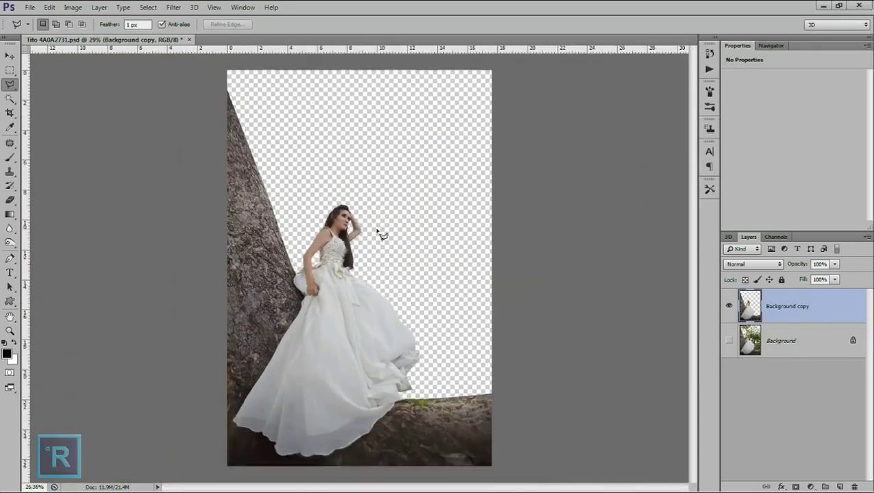
{"action": "scroll", "coordinate": [382, 234], "scroll_direction": "down", "scroll_amount": 1}
{"action": "left_click", "coordinate": [803, 333]}
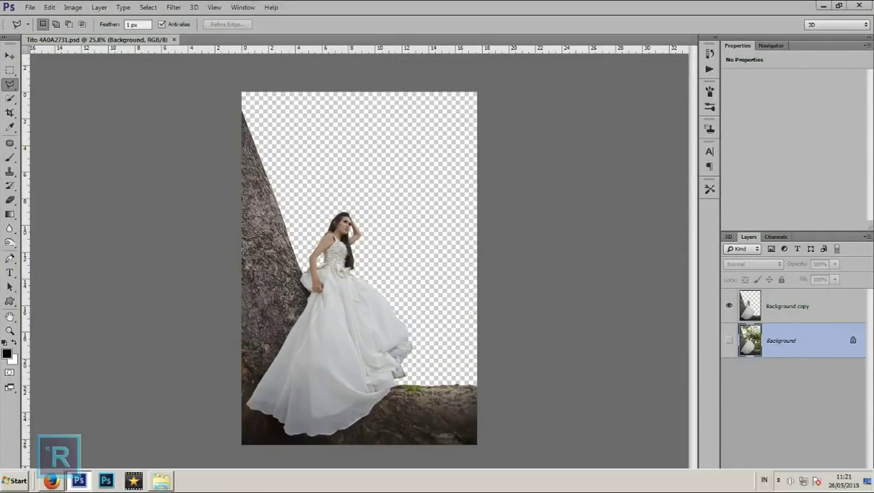
{"action": "left_click", "coordinate": [164, 482]}
{"action": "left_click_drag", "start_coordinate": [363, 110], "coordinate": [219, 490]}
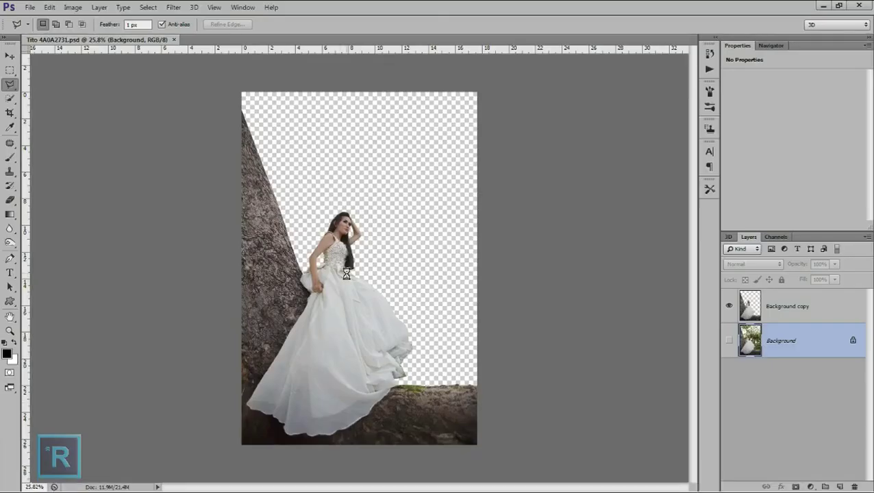
{"action": "left_click_drag", "start_coordinate": [114, 486], "coordinate": [347, 275]}
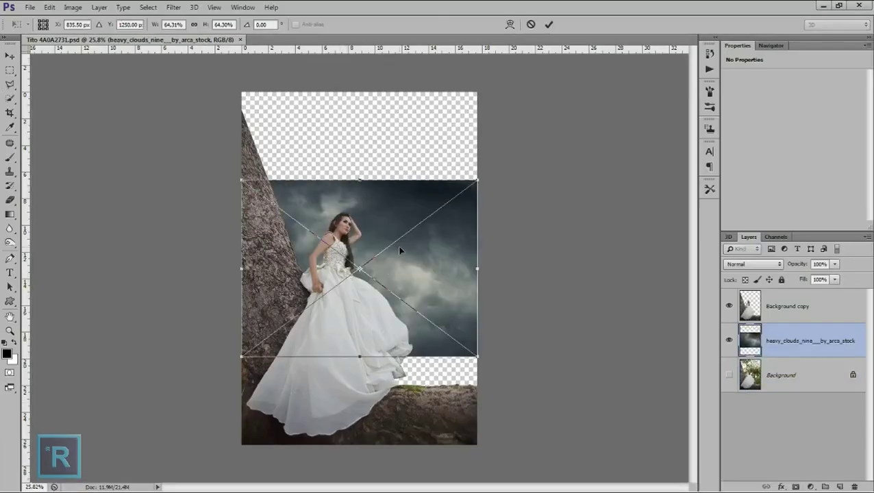
Move the clouds up and stretch them to cover the sky down to the log.
{"action": "left_click_drag", "start_coordinate": [403, 215], "coordinate": [435, 145]}
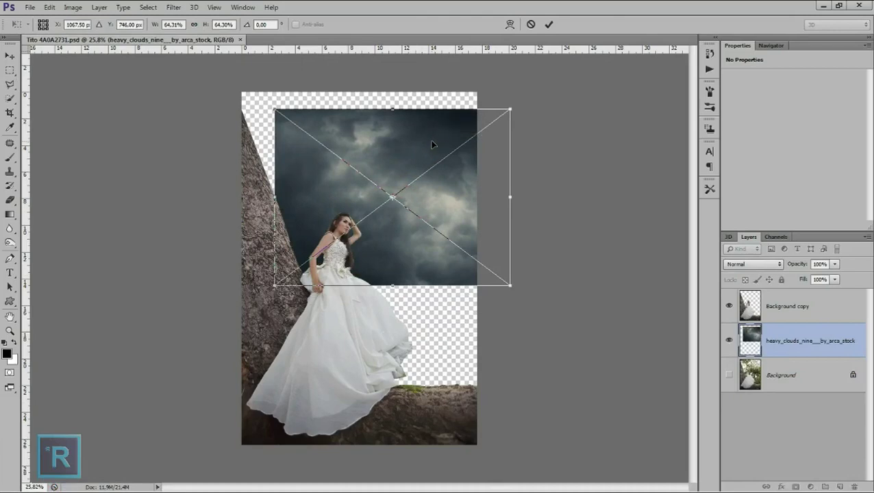
{"action": "scroll", "coordinate": [491, 258], "scroll_direction": "down", "scroll_amount": 2}
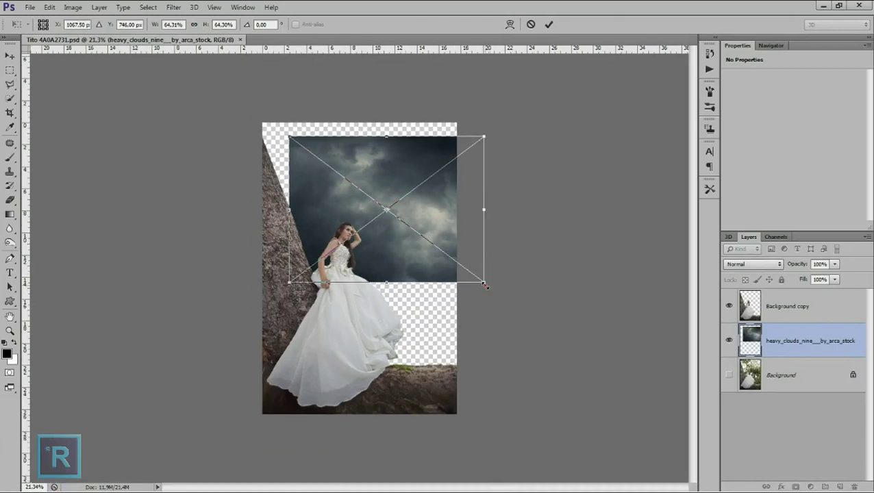
{"action": "left_click_drag", "start_coordinate": [484, 284], "coordinate": [484, 373]}
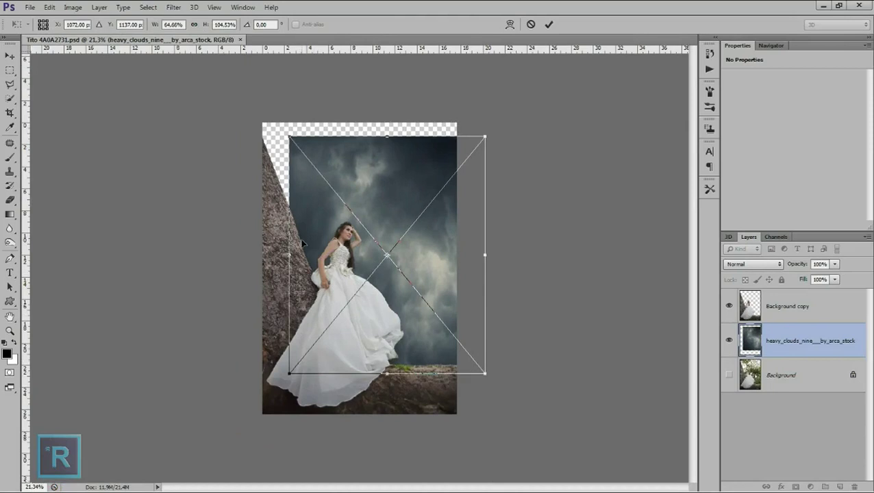
{"action": "left_click_drag", "start_coordinate": [289, 254], "coordinate": [262, 254]}
{"action": "left_click_drag", "start_coordinate": [484, 256], "coordinate": [487, 255]}
{"action": "left_click_drag", "start_coordinate": [375, 136], "coordinate": [375, 122]}
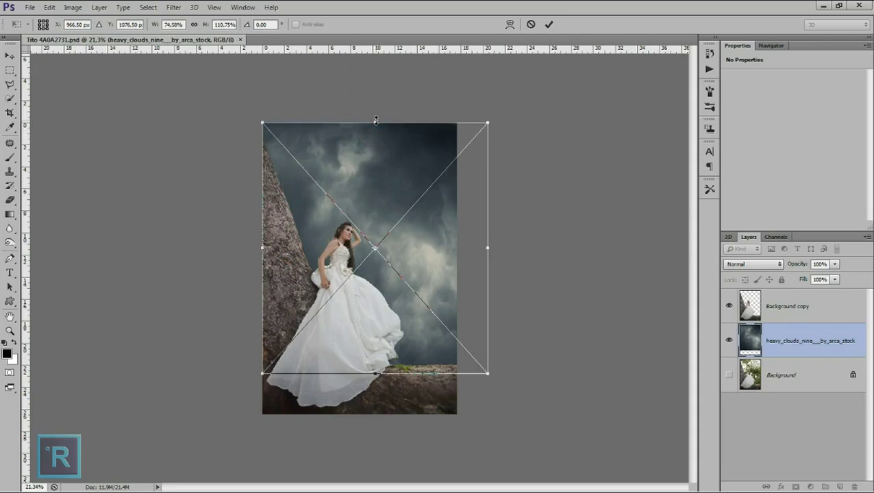
Flip the clouds horizontally, shift and widen them leftward, and commit the transform.
{"action": "right_click", "coordinate": [375, 121]}
{"action": "left_click", "coordinate": [416, 276]}
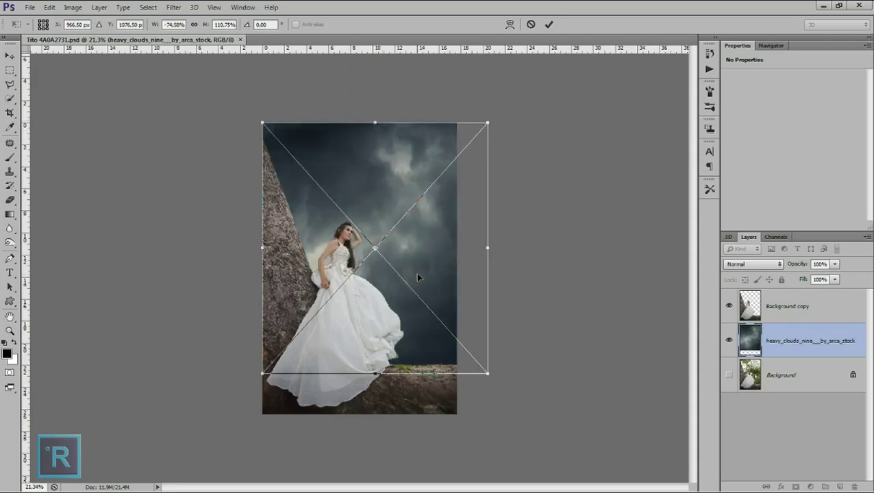
{"action": "left_click_drag", "start_coordinate": [426, 261], "coordinate": [395, 261]}
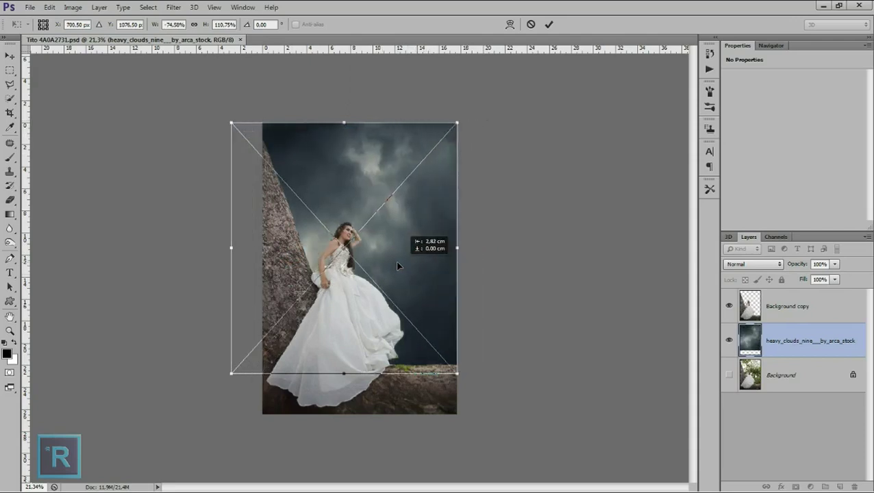
{"action": "left_click_drag", "start_coordinate": [228, 249], "coordinate": [203, 248]}
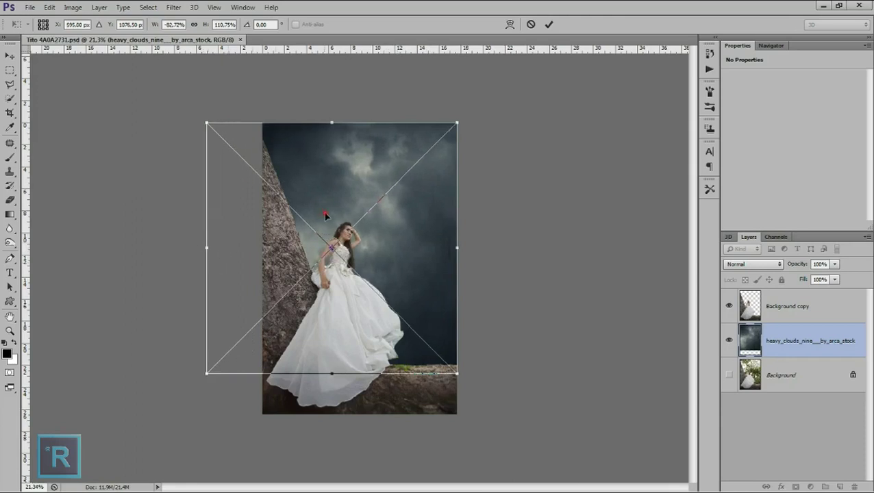
{"action": "left_click_drag", "start_coordinate": [325, 215], "coordinate": [328, 216]}
{"action": "key", "text": "Return"}
{"action": "key", "text": "l"}
{"action": "left_click", "coordinate": [386, 288], "text": "ctrl"}
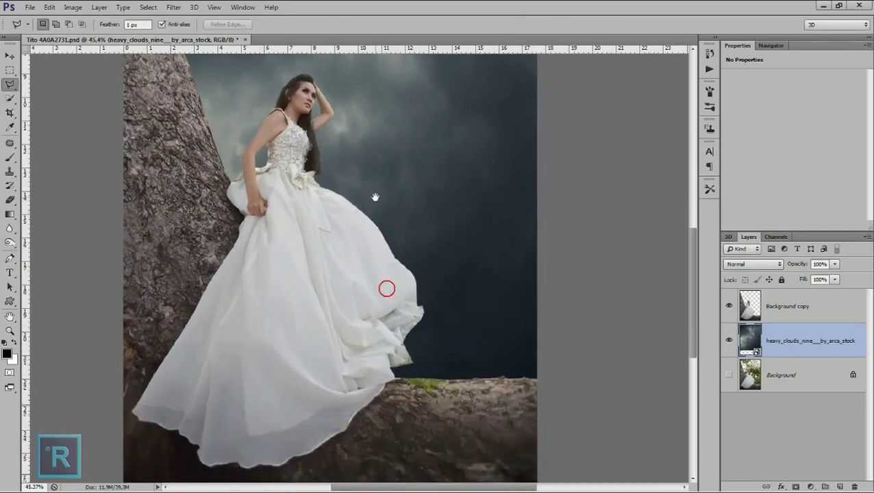
On Background copy, trace a Polygonal Lasso selection around the lower right dress hem.
{"action": "left_click", "coordinate": [788, 306]}
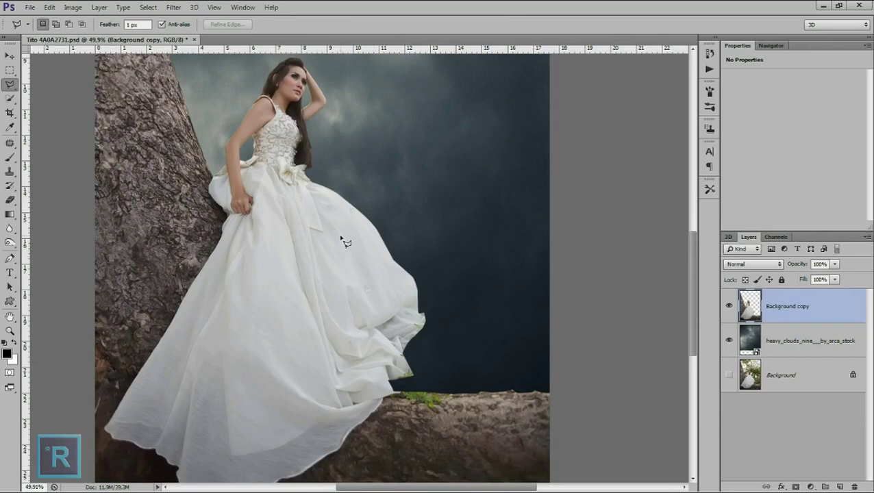
{"action": "left_click", "coordinate": [340, 233]}
{"action": "left_click", "coordinate": [405, 233]}
{"action": "left_click", "coordinate": [449, 289]}
{"action": "left_click", "coordinate": [439, 362]}
{"action": "left_click", "coordinate": [407, 393]}
{"action": "left_click", "coordinate": [338, 398]}
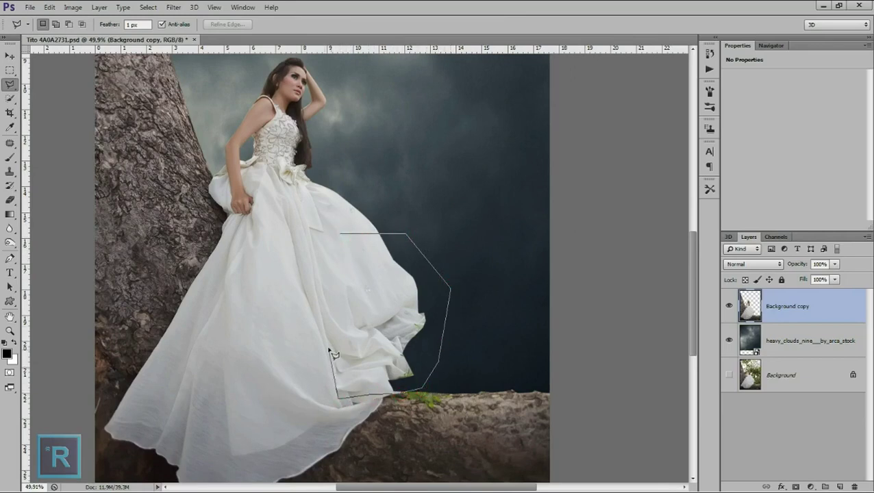
{"action": "left_click", "coordinate": [310, 279]}
{"action": "left_click", "coordinate": [339, 234]}
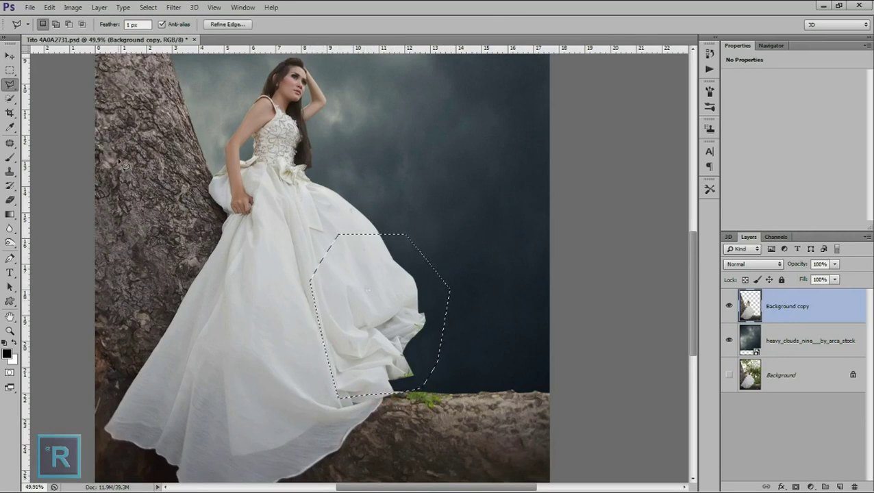
Copy the hem selection and paste it as Layer 1, toggling its visibility to check.
{"action": "left_click", "coordinate": [54, 12]}
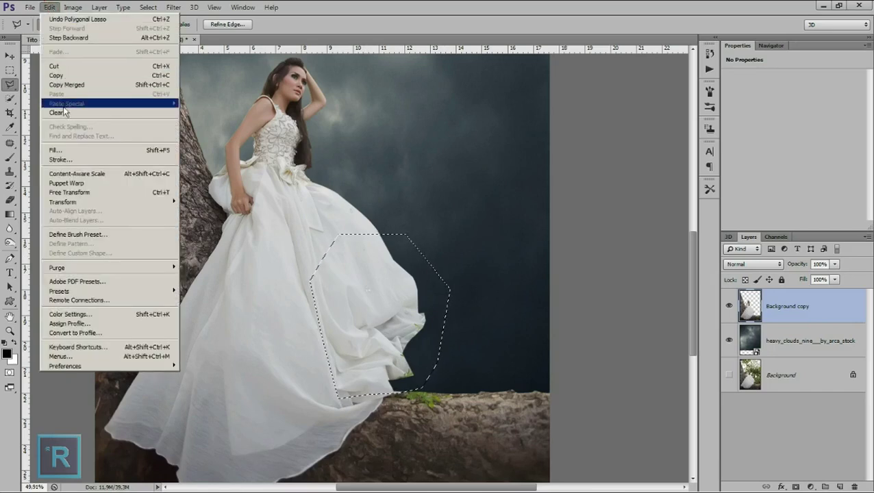
{"action": "left_click", "coordinate": [107, 81]}
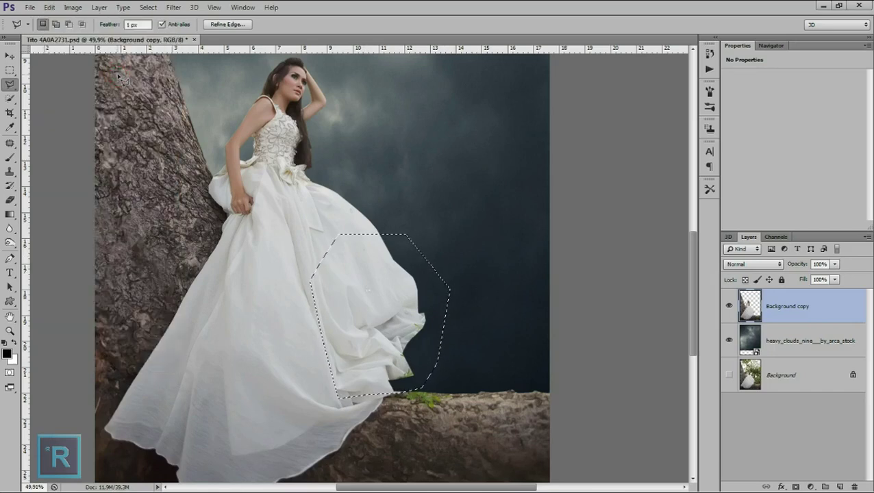
{"action": "left_click", "coordinate": [46, 8]}
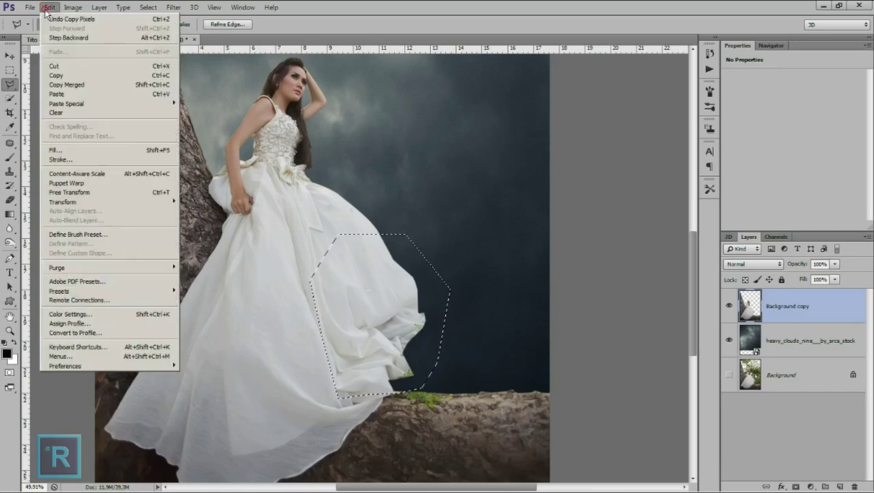
{"action": "left_click", "coordinate": [73, 93]}
{"action": "left_click", "coordinate": [728, 306]}
{"action": "left_click", "coordinate": [781, 306]}
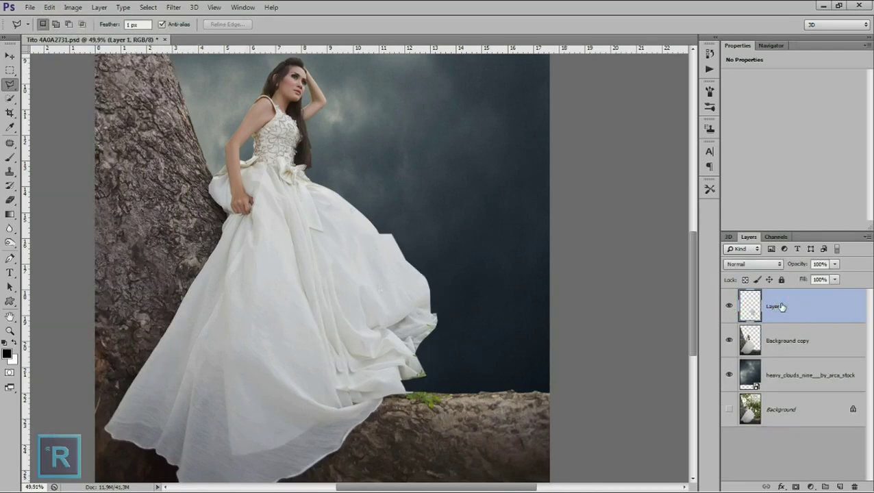
Nudge Layer 1's hem left and warp it outward and down over the trunk, then apply.
{"action": "key", "text": "ctrl+t"}
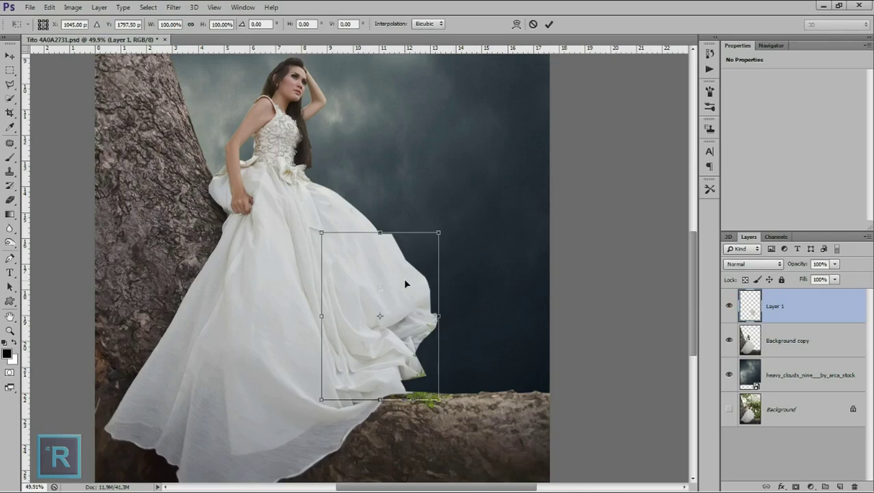
{"action": "left_click_drag", "start_coordinate": [396, 278], "coordinate": [384, 277]}
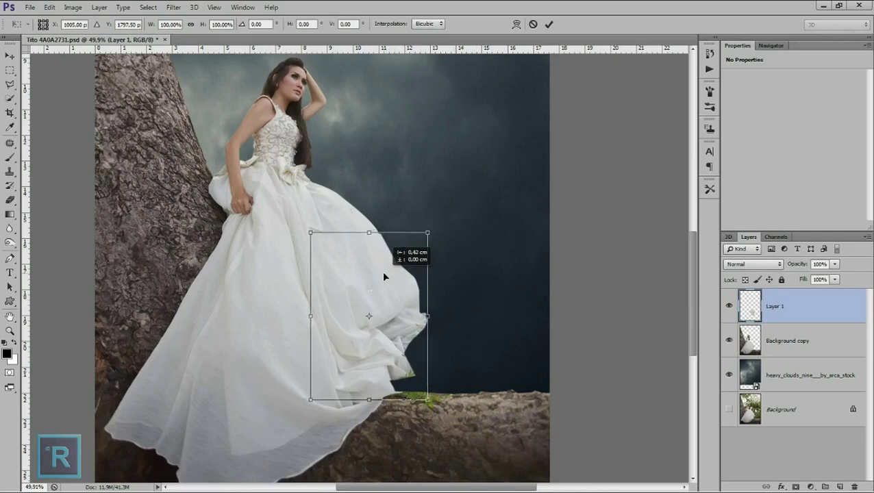
{"action": "right_click", "coordinate": [385, 277]}
{"action": "left_click", "coordinate": [414, 343]}
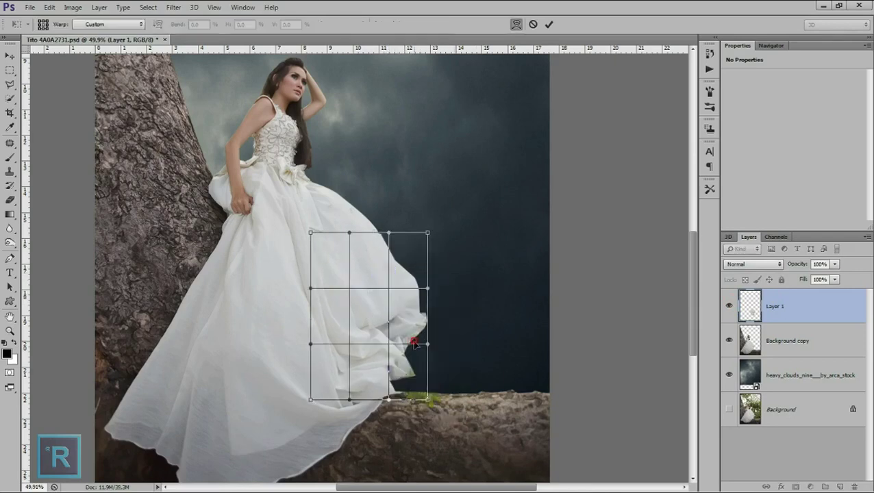
{"action": "left_click_drag", "start_coordinate": [429, 348], "coordinate": [456, 434]}
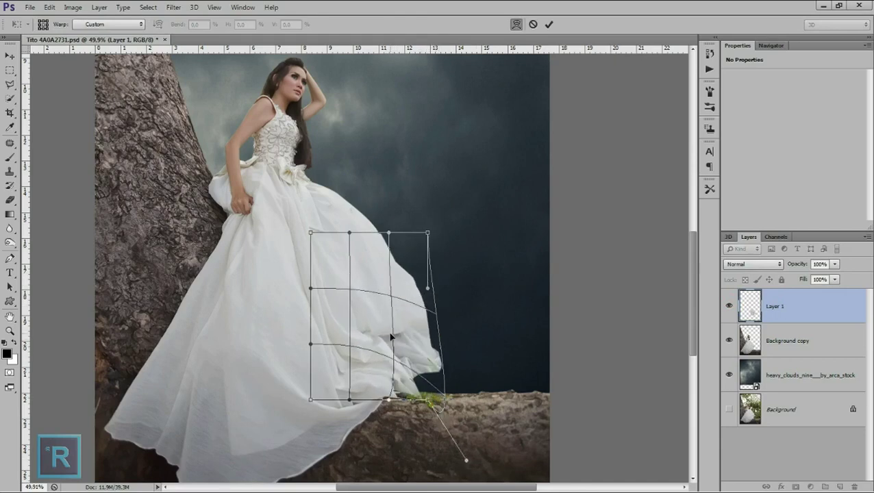
{"action": "left_click_drag", "start_coordinate": [391, 336], "coordinate": [392, 352]}
{"action": "left_click_drag", "start_coordinate": [361, 392], "coordinate": [360, 403]}
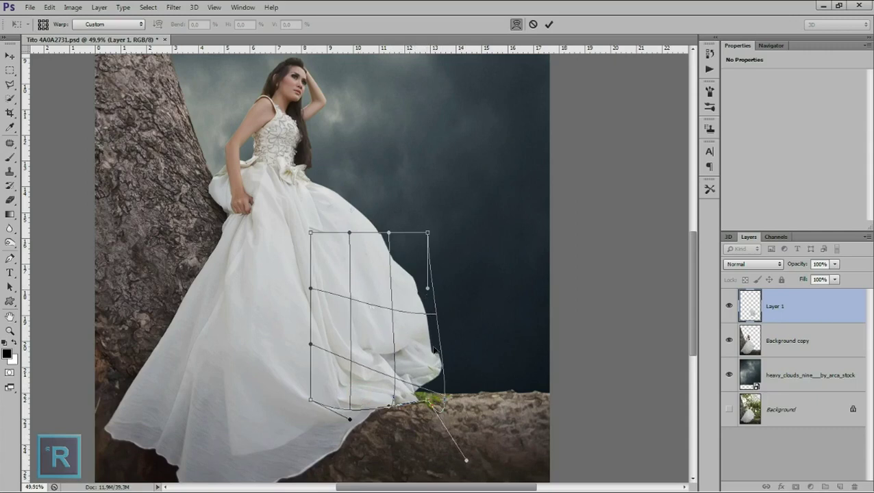
{"action": "left_click_drag", "start_coordinate": [431, 291], "coordinate": [469, 373]}
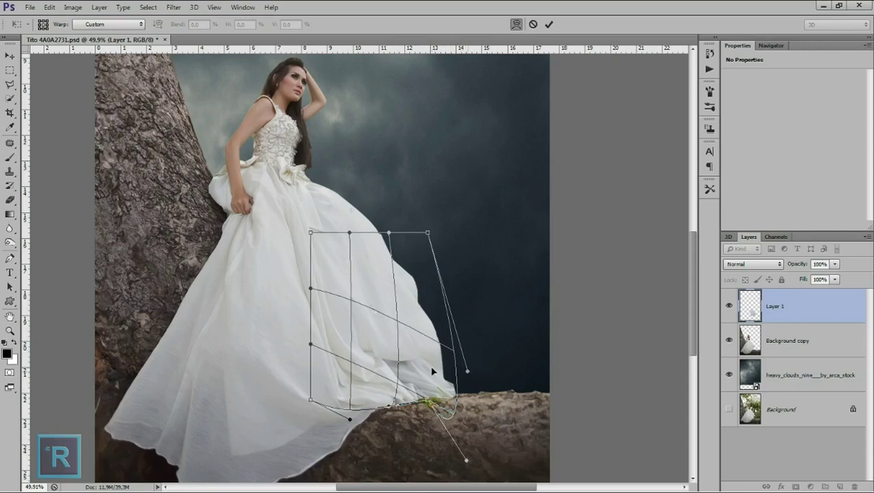
{"action": "left_click_drag", "start_coordinate": [336, 268], "coordinate": [335, 272]}
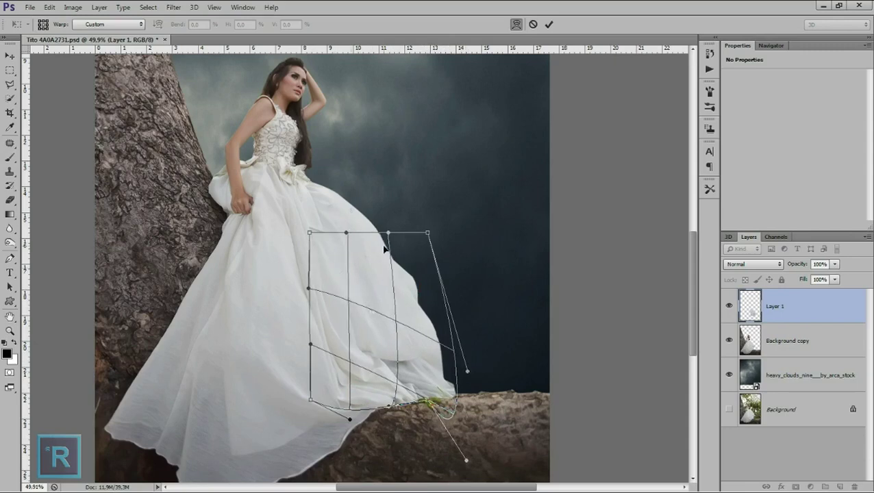
{"action": "left_click_drag", "start_coordinate": [428, 235], "coordinate": [426, 233]}
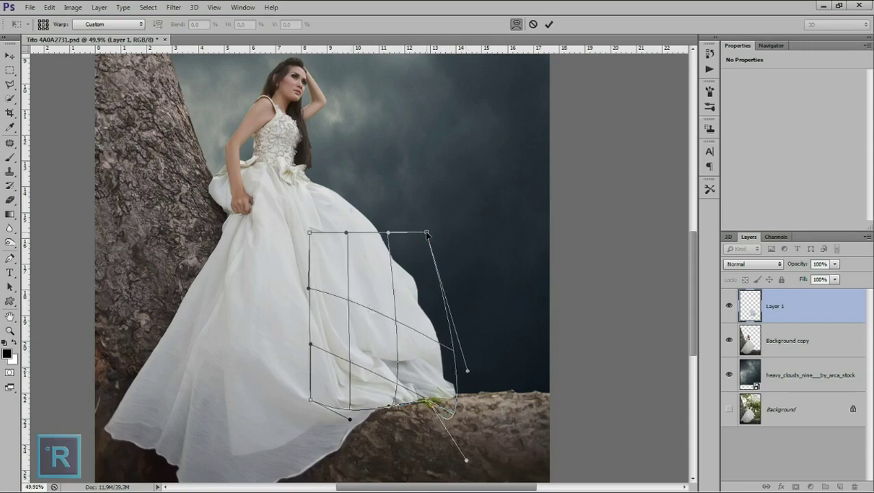
{"action": "left_click", "coordinate": [548, 24]}
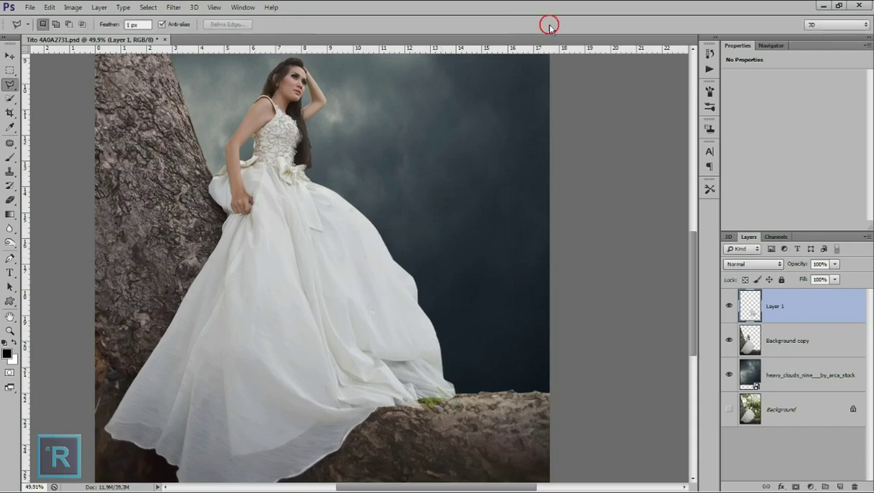
Outline and remove the stray hem fabric near the leaf along the rock edge.
{"action": "scroll", "coordinate": [392, 385], "scroll_direction": "up", "scroll_amount": 3}
{"action": "scroll", "coordinate": [391, 385], "scroll_direction": "up", "scroll_amount": 1}
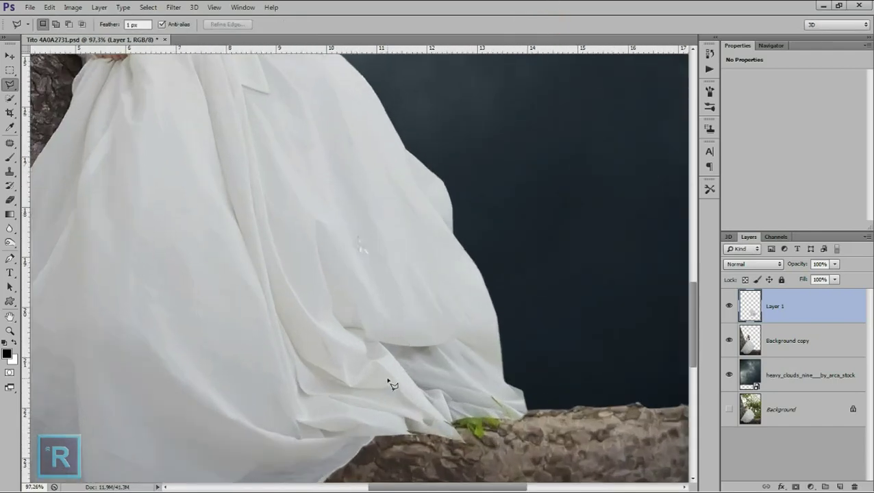
{"action": "left_click_drag", "start_coordinate": [412, 256], "coordinate": [457, 340]}
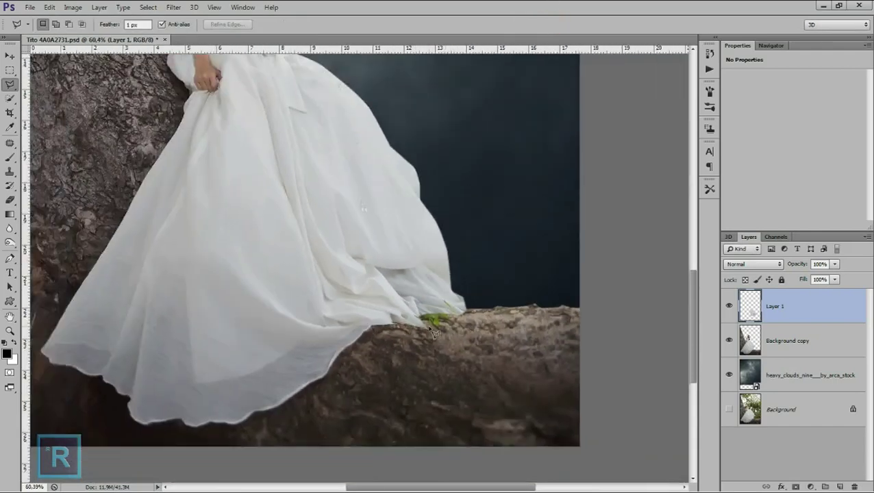
{"action": "left_click", "coordinate": [334, 325]}
{"action": "left_click", "coordinate": [376, 315]}
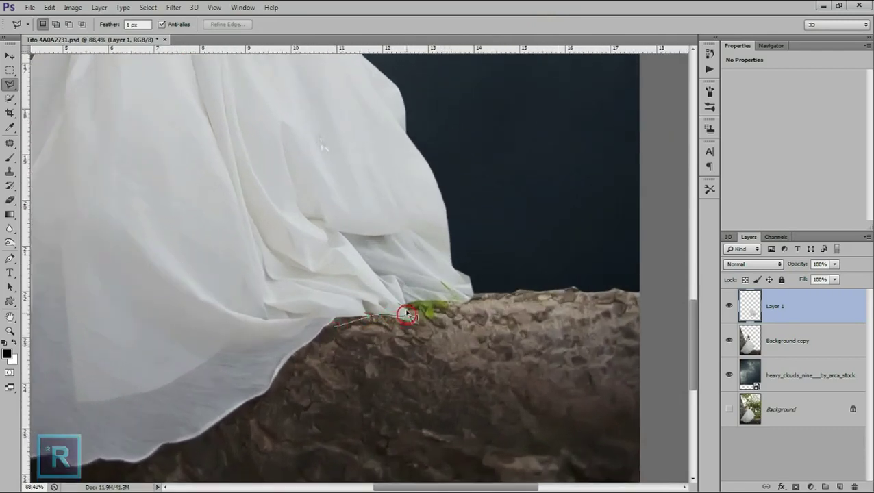
{"action": "left_click", "coordinate": [411, 306]}
{"action": "left_click", "coordinate": [450, 303]}
{"action": "left_click", "coordinate": [470, 290]}
{"action": "left_click", "coordinate": [464, 281]}
{"action": "left_click", "coordinate": [460, 258]}
{"action": "left_click", "coordinate": [506, 311]}
{"action": "left_click", "coordinate": [446, 359]}
{"action": "left_click", "coordinate": [379, 355]}
{"action": "left_click", "coordinate": [339, 328]}
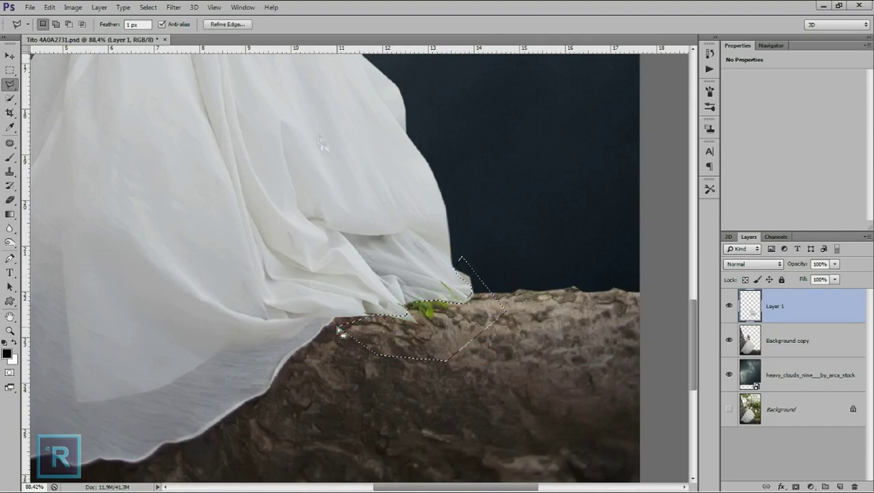
{"action": "scroll", "coordinate": [340, 330], "scroll_direction": "down", "scroll_amount": 2}
{"action": "key", "text": "ctrl+d"}
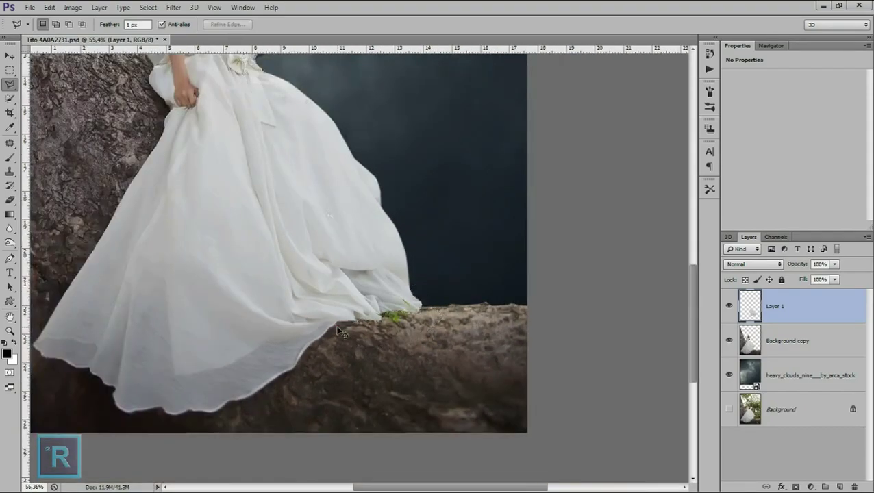
Outline and remove the stray pixels in the sky beside the hem tip.
{"action": "scroll", "coordinate": [341, 331], "scroll_direction": "down", "scroll_amount": 1}
{"action": "scroll", "coordinate": [384, 335], "scroll_direction": "up", "scroll_amount": 1}
{"action": "scroll", "coordinate": [384, 335], "scroll_direction": "up", "scroll_amount": 1}
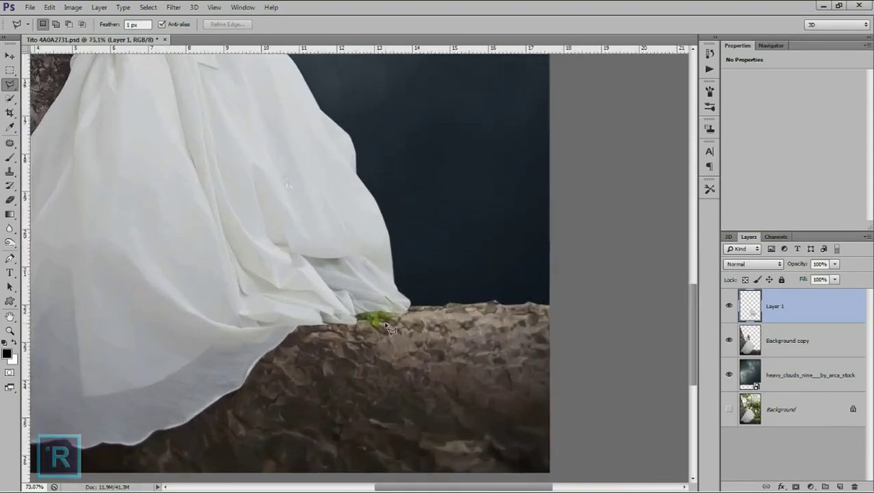
{"action": "scroll", "coordinate": [397, 287], "scroll_direction": "up", "scroll_amount": 1}
{"action": "left_click", "coordinate": [429, 218]}
{"action": "left_click", "coordinate": [401, 286]}
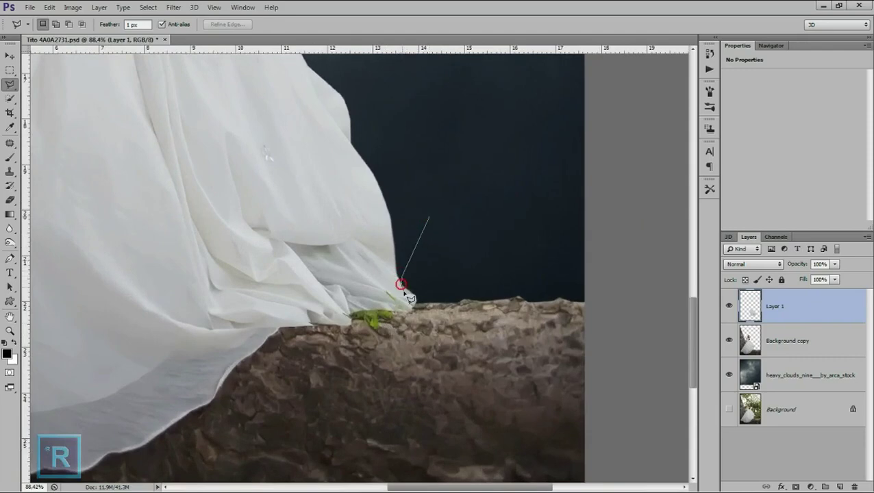
{"action": "left_click", "coordinate": [412, 307]}
{"action": "left_click", "coordinate": [440, 299]}
{"action": "left_click", "coordinate": [441, 250]}
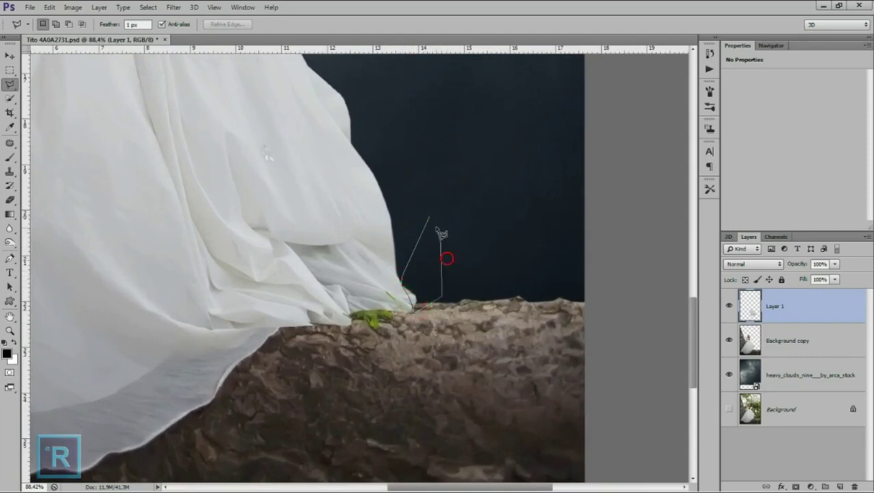
{"action": "left_click", "coordinate": [429, 219]}
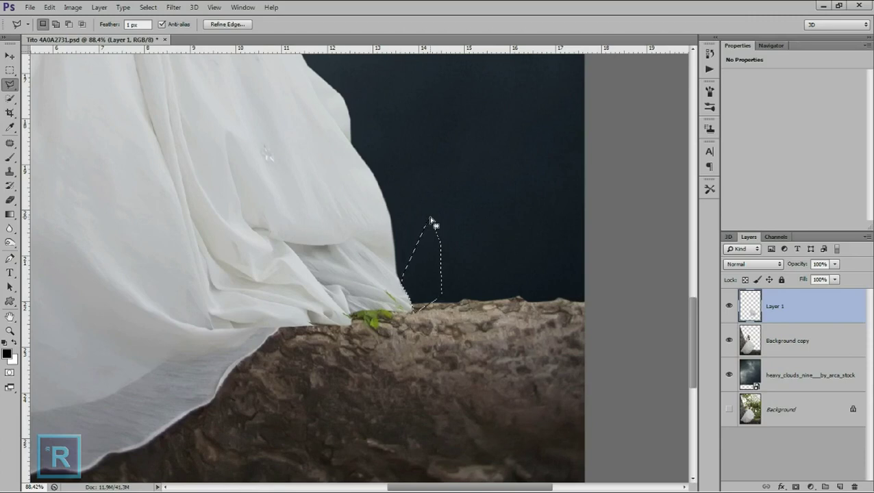
{"action": "key", "text": "ctrl+d"}
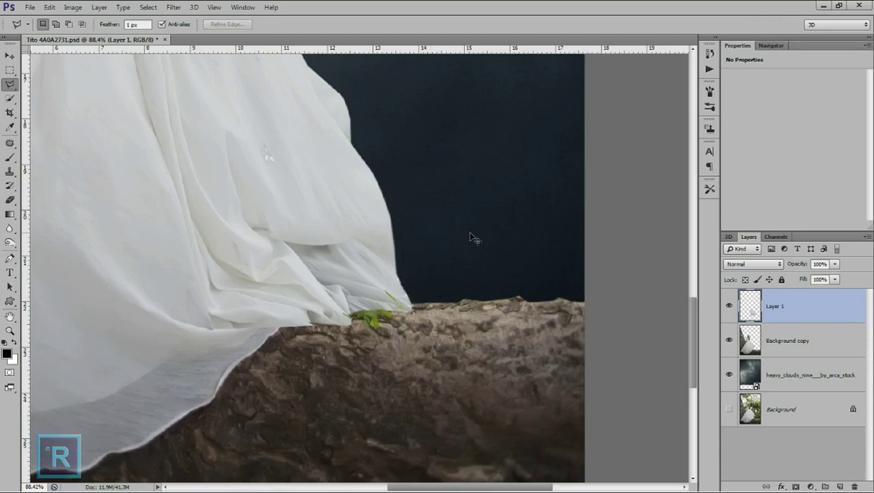
Patch the green leaf and its leftover green traces off the bark on the bride copy.
{"action": "left_click", "coordinate": [767, 339]}
{"action": "left_click_drag", "start_coordinate": [399, 342], "coordinate": [394, 313]}
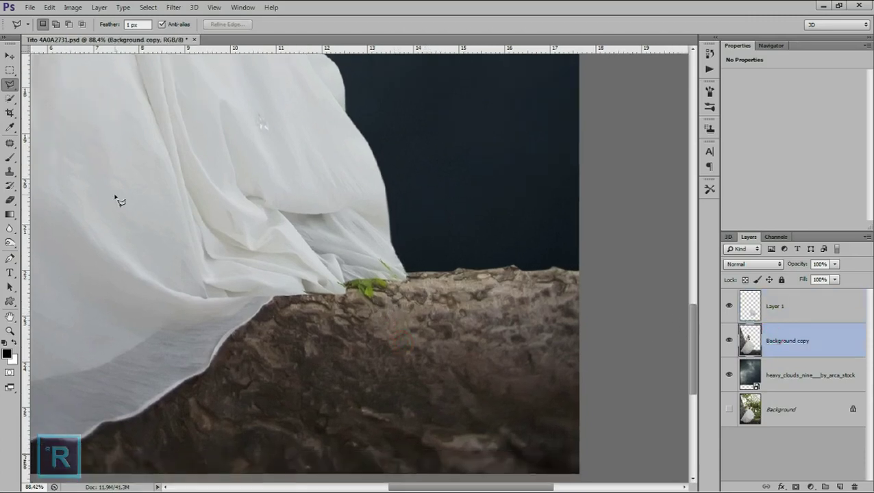
{"action": "key", "text": "j"}
{"action": "mouse_move", "coordinate": [363, 272]}
{"action": "left_mouse_down"}
{"action": "mouse_move", "coordinate": [340, 280]}
{"action": "mouse_move", "coordinate": [467, 312]}
{"action": "left_mouse_up"}
{"action": "key", "text": "ctrl+d"}
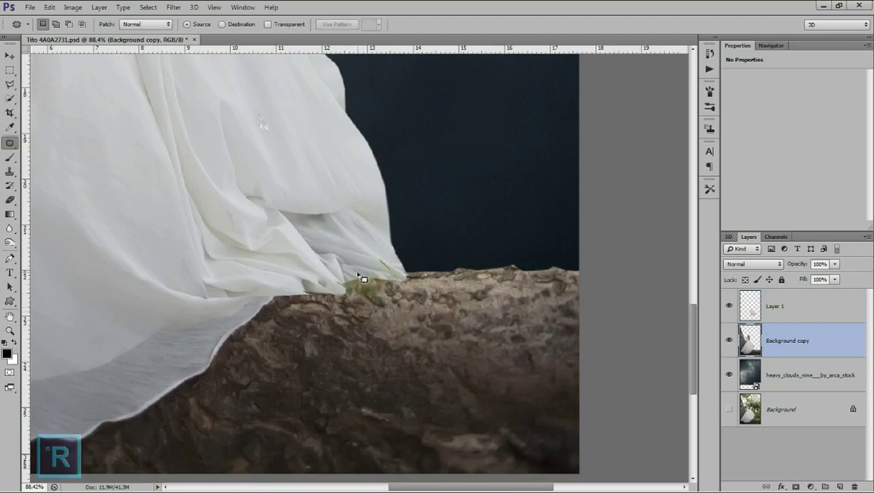
{"action": "mouse_move", "coordinate": [384, 306]}
{"action": "left_mouse_down"}
{"action": "mouse_move", "coordinate": [343, 278]}
{"action": "mouse_move", "coordinate": [400, 332]}
{"action": "left_mouse_up"}
{"action": "key", "text": "ctrl+d"}
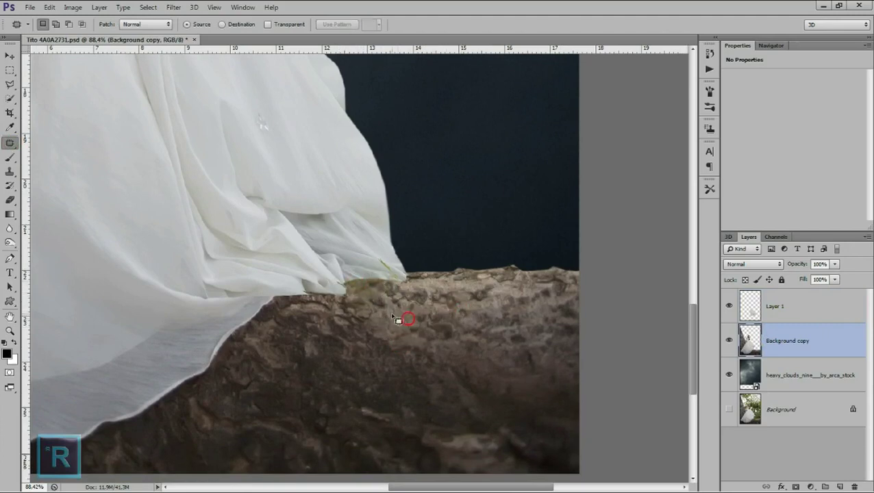
Merge the retouched Background copy with Layer 1 into a single layer.
{"action": "scroll", "coordinate": [384, 269], "scroll_direction": "down", "scroll_amount": 1}
{"action": "scroll", "coordinate": [387, 280], "scroll_direction": "down", "scroll_amount": 1}
{"action": "scroll", "coordinate": [392, 294], "scroll_direction": "down", "scroll_amount": 1}
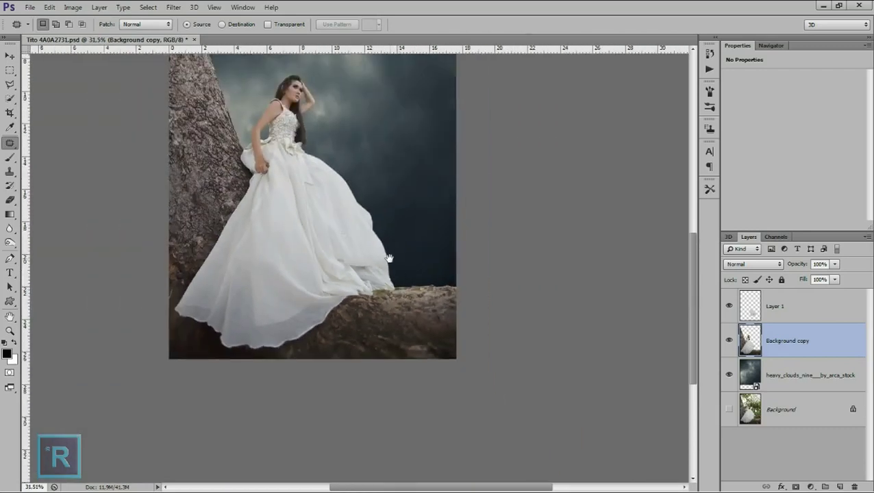
{"action": "scroll", "coordinate": [395, 304], "scroll_direction": "down", "scroll_amount": 1}
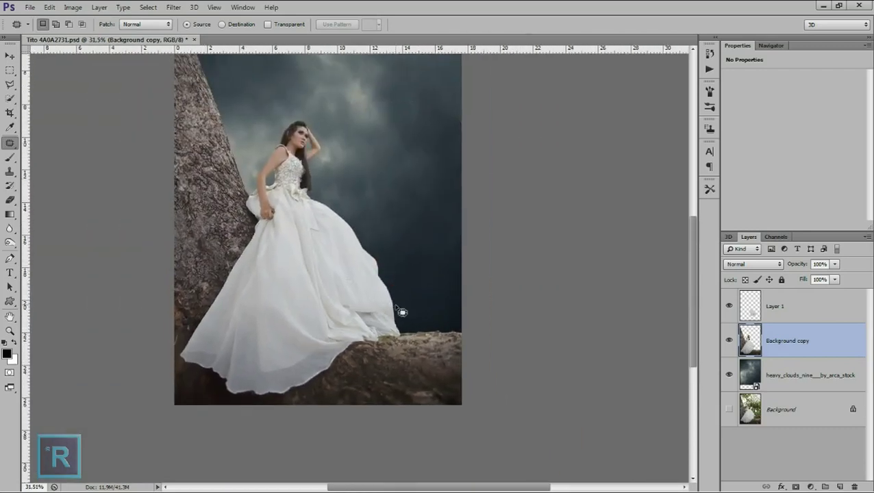
{"action": "left_click", "coordinate": [729, 306]}
{"action": "scroll", "coordinate": [348, 289], "scroll_direction": "up", "scroll_amount": 3}
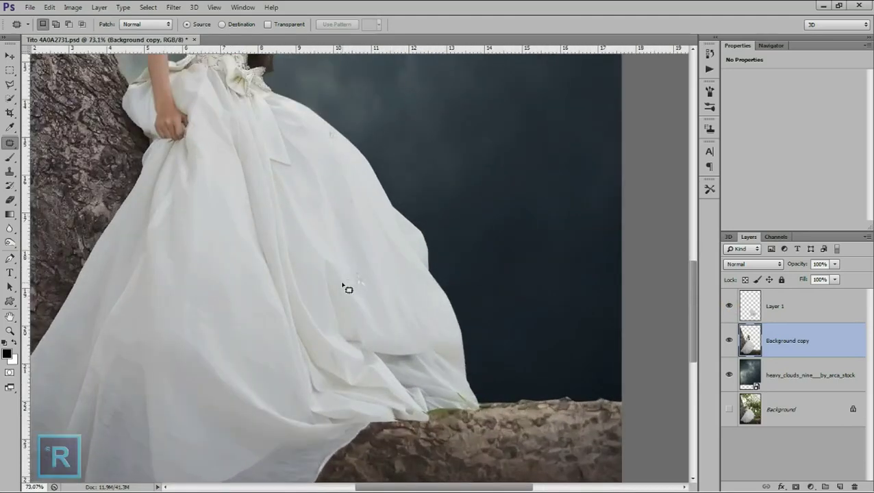
{"action": "scroll", "coordinate": [348, 289], "scroll_direction": "down", "scroll_amount": 2}
{"action": "left_click", "coordinate": [800, 306], "text": "ctrl"}
{"action": "key", "text": "ctrl+e"}
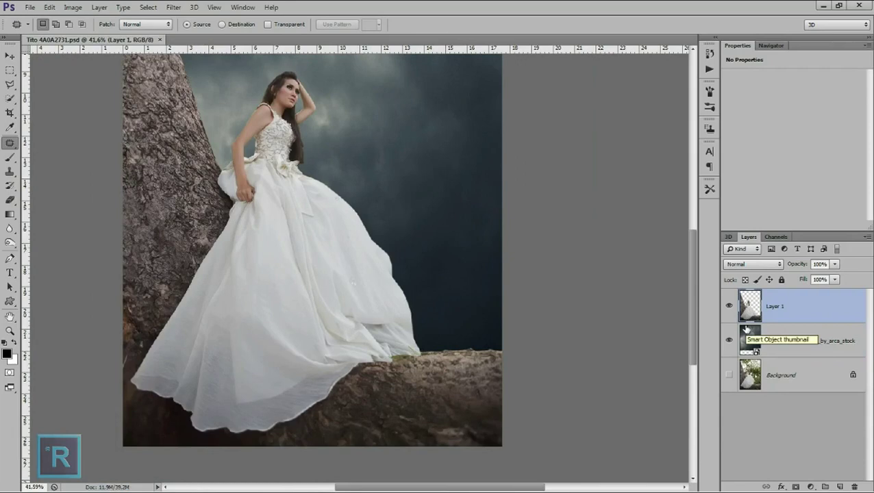
Select the heavy_clouds layer and pick tree_corner_by_gd08 in the stock images folder.
{"action": "scroll", "coordinate": [455, 281], "scroll_direction": "down", "scroll_amount": 2}
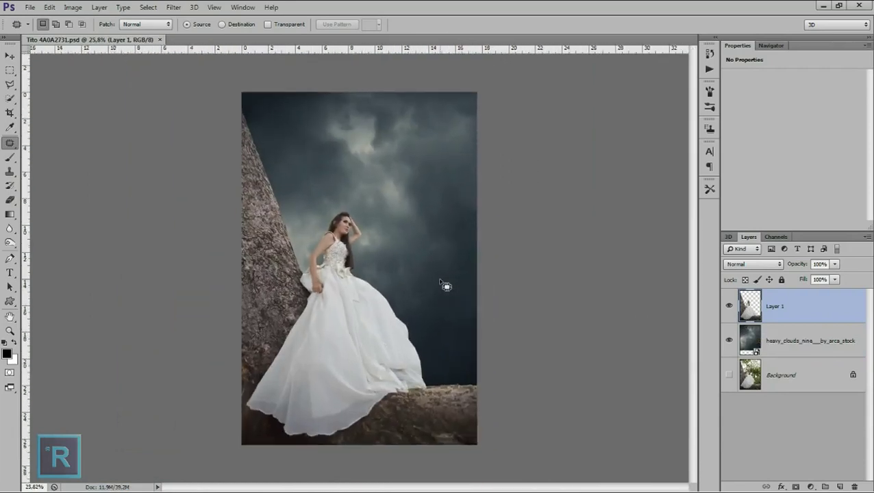
{"action": "left_click", "coordinate": [825, 340]}
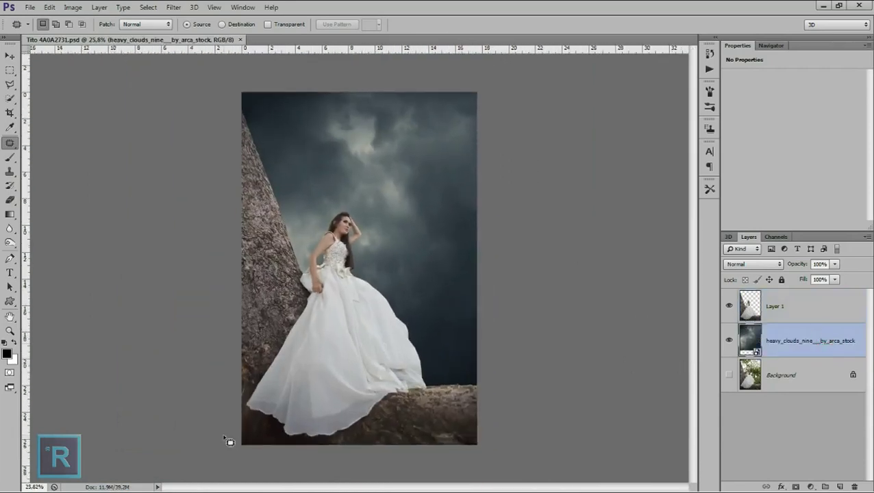
{"action": "left_click", "coordinate": [175, 486]}
{"action": "left_click", "coordinate": [324, 292]}
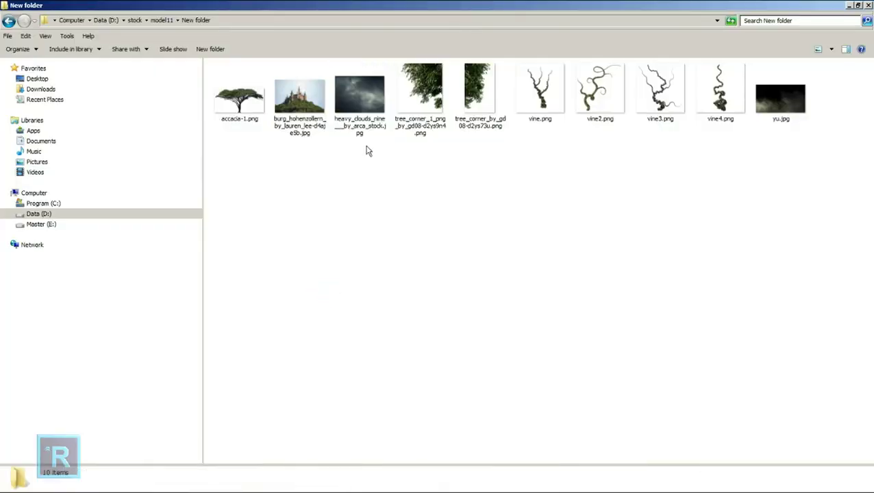
{"action": "left_click", "coordinate": [479, 100]}
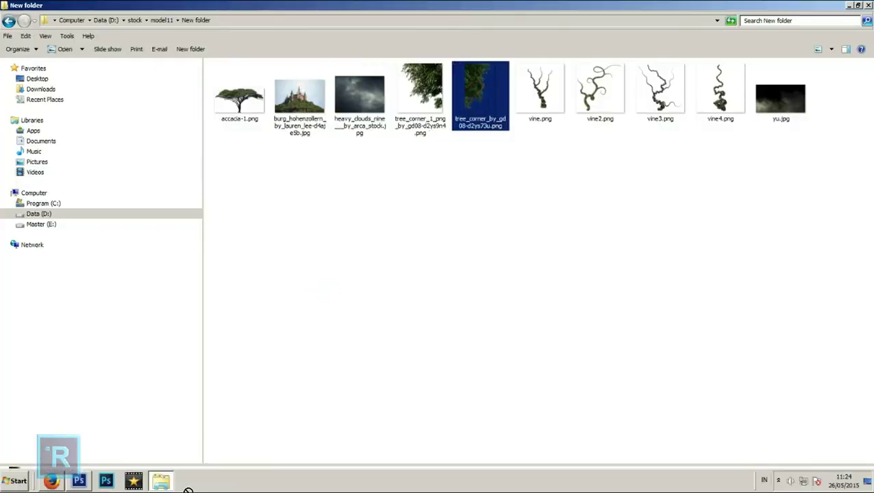
{"action": "left_click", "coordinate": [82, 482]}
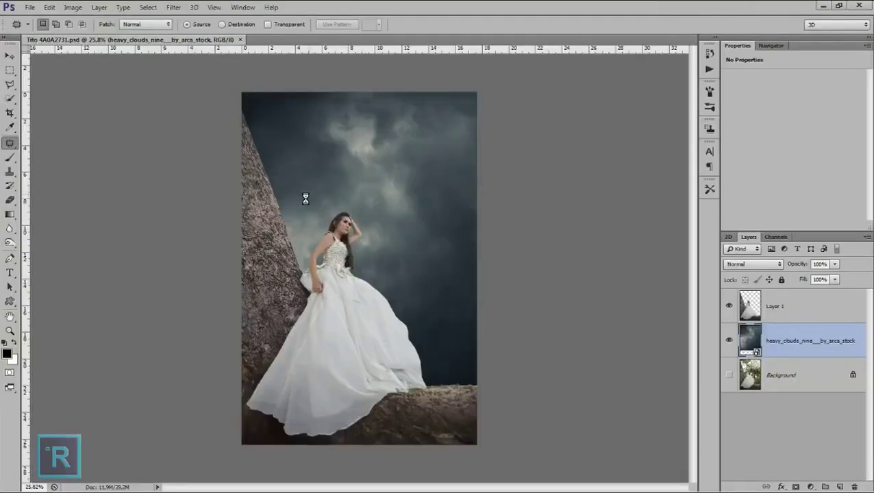
Place tree_corner_by_gd08 and scale it small into the composite's top-left corner.
{"action": "left_click_drag", "start_coordinate": [309, 199], "coordinate": [312, 186]}
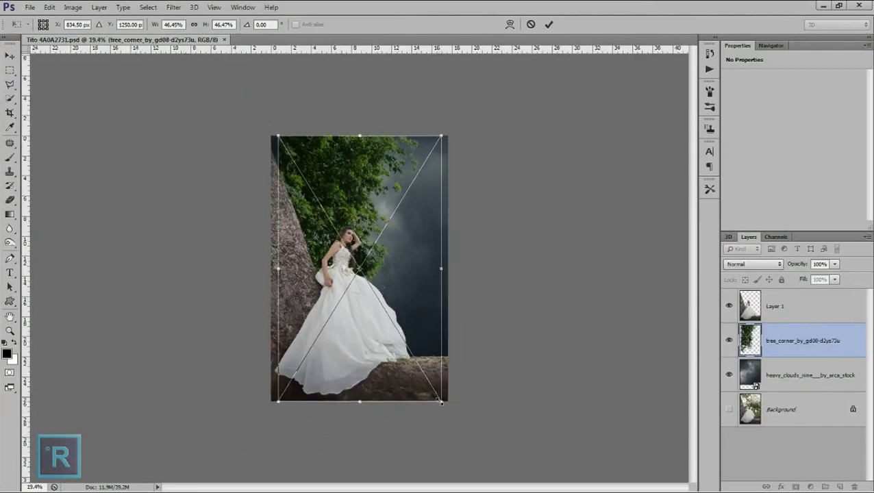
{"action": "left_click_drag", "start_coordinate": [440, 402], "coordinate": [346, 251]}
{"action": "left_click_drag", "start_coordinate": [335, 197], "coordinate": [348, 194]}
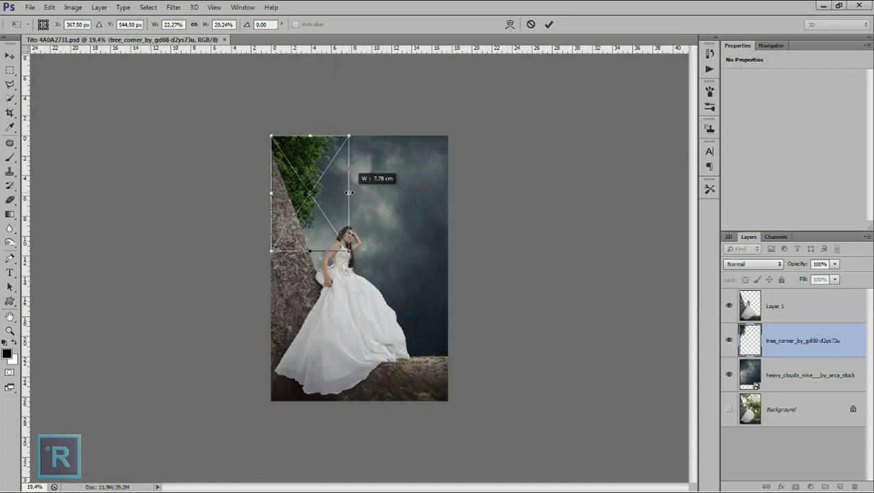
{"action": "left_click_drag", "start_coordinate": [309, 250], "coordinate": [310, 255]}
{"action": "left_click_drag", "start_coordinate": [333, 228], "coordinate": [330, 216]}
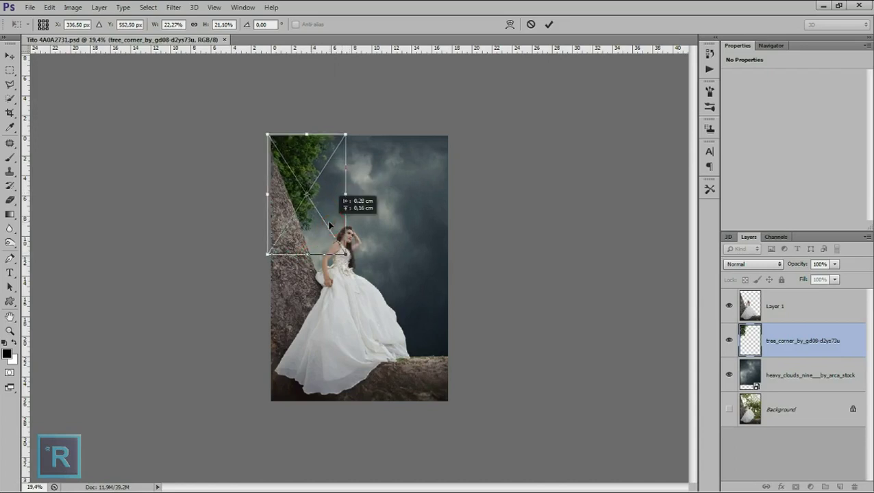
{"action": "key", "text": "Return"}
Select Layer 1 and pick tree_corner_1 in the reopened stock images folder.
{"action": "key", "text": "j"}
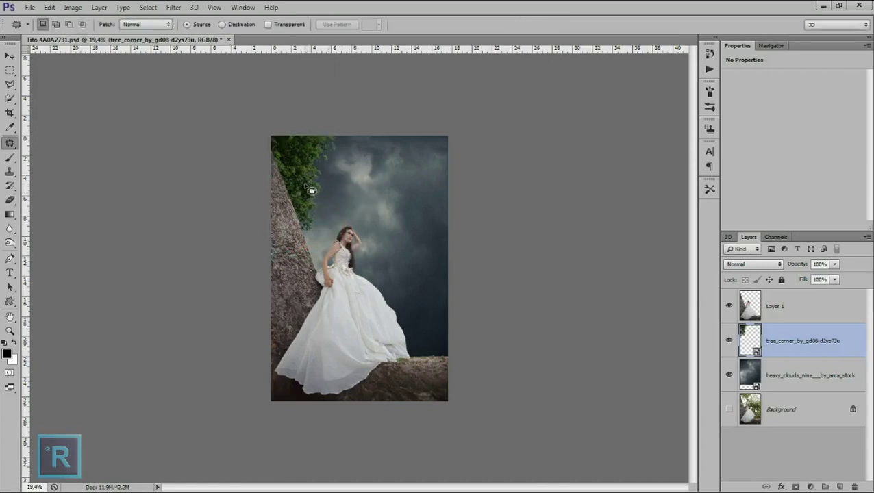
{"action": "scroll", "coordinate": [311, 191], "scroll_direction": "up", "scroll_amount": 1}
{"action": "scroll", "coordinate": [312, 214], "scroll_direction": "up", "scroll_amount": 1}
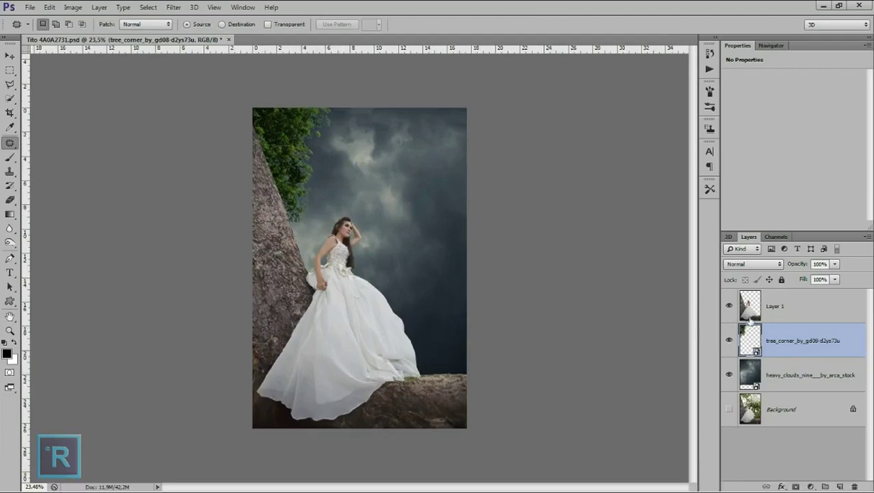
{"action": "left_click", "coordinate": [770, 306]}
{"action": "left_click", "coordinate": [159, 481]}
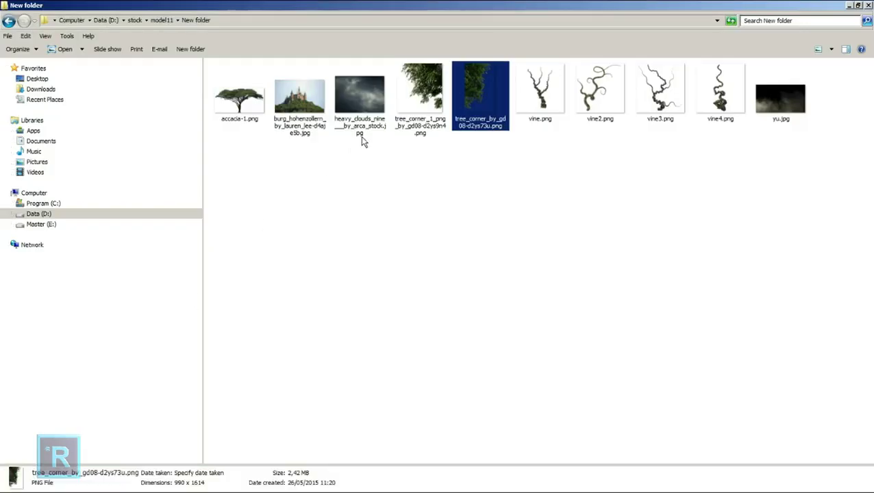
{"action": "left_click", "coordinate": [413, 98]}
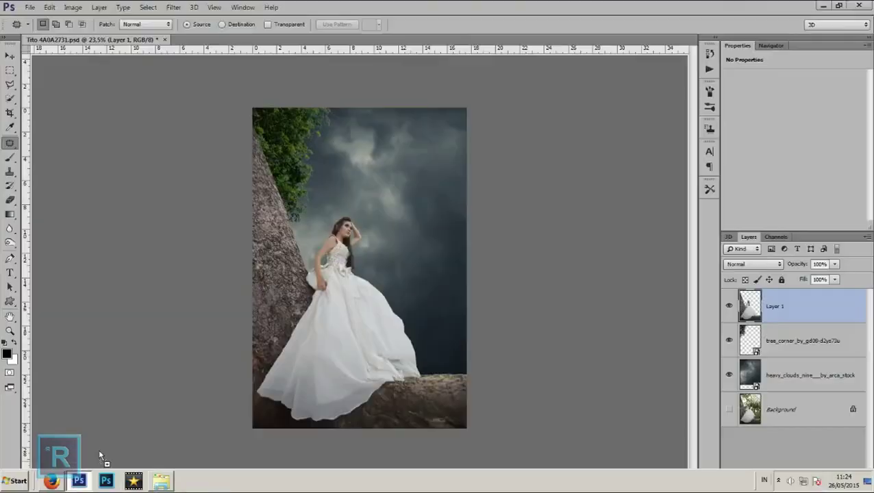
Place tree_corner_1 flipped horizontally, scaled to about 23% in the top-left corner.
{"action": "left_click_drag", "start_coordinate": [232, 442], "coordinate": [313, 231]}
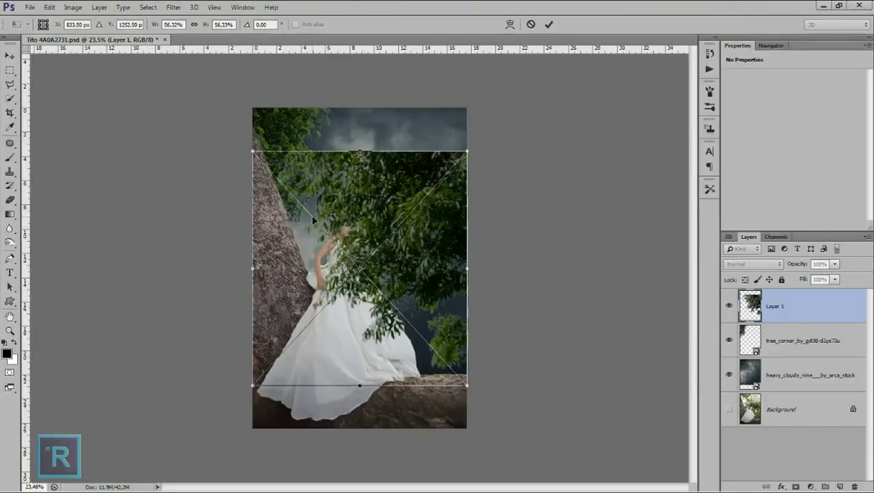
{"action": "right_click", "coordinate": [393, 216]}
{"action": "left_click", "coordinate": [434, 340]}
{"action": "mouse_move", "coordinate": [466, 385]}
{"action": "left_mouse_down"}
{"action": "mouse_move", "coordinate": [460, 339]}
{"action": "mouse_move", "coordinate": [340, 248]}
{"action": "left_mouse_up"}
{"action": "left_click_drag", "start_coordinate": [317, 184], "coordinate": [289, 139]}
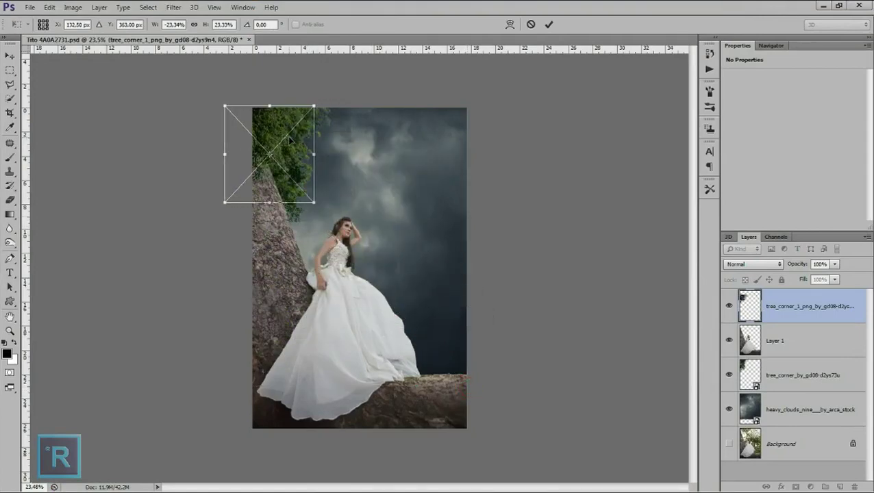
{"action": "left_click_drag", "start_coordinate": [269, 203], "coordinate": [269, 213]}
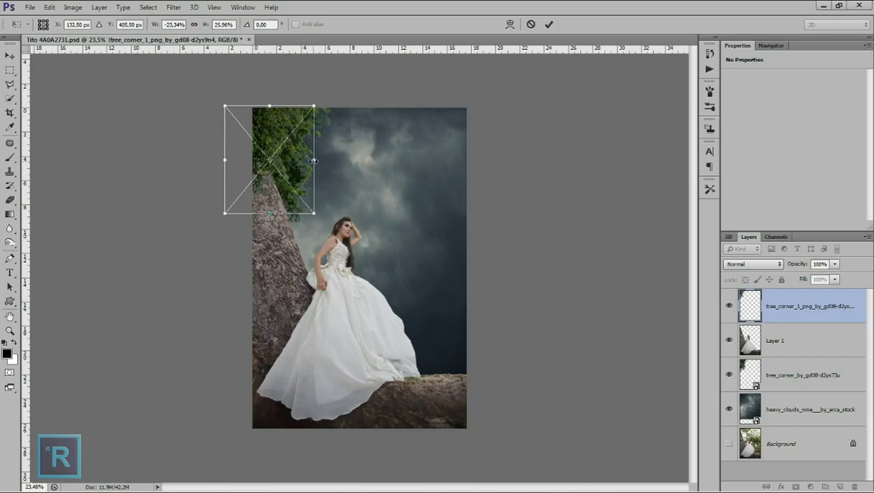
{"action": "left_click_drag", "start_coordinate": [313, 160], "coordinate": [302, 160]}
{"action": "key", "text": "Return"}
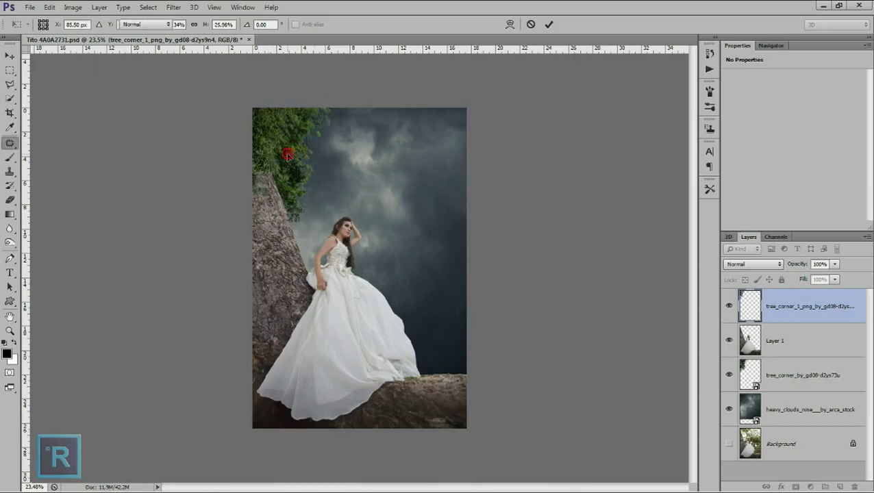
Fit the image in the window and rasterize the tree_corner_1 smart-object layer.
{"action": "key", "text": "j"}
{"action": "key", "text": "ctrl+0"}
{"action": "left_click", "coordinate": [10, 157]}
{"action": "left_click", "coordinate": [246, 166]}
{"action": "left_click", "coordinate": [387, 197]}
Darken the top tree layer's midtones and highlights with a Curves adjustment.
{"action": "scroll", "coordinate": [278, 185], "scroll_direction": "down", "scroll_amount": 1}
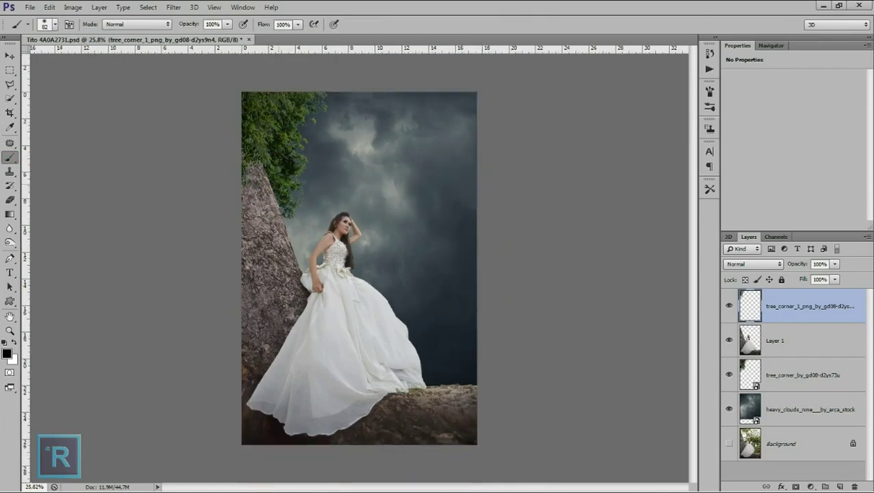
{"action": "key", "text": "ctrl+m"}
{"action": "left_click_drag", "start_coordinate": [742, 266], "coordinate": [739, 276]}
{"action": "left_click_drag", "start_coordinate": [783, 220], "coordinate": [788, 231]}
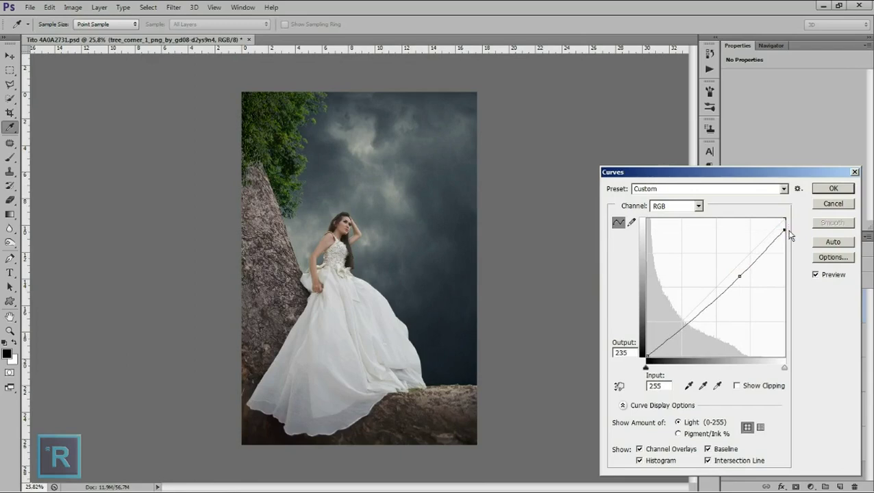
{"action": "left_click", "coordinate": [818, 188]}
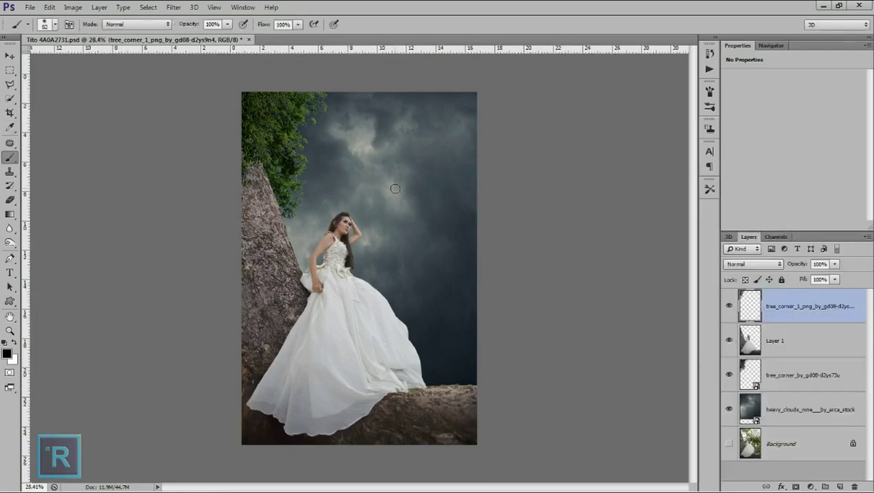
Rasterize the lower tree_corner_by_gd08 layer and lift its midtones with Curves.
{"action": "left_click", "coordinate": [788, 372]}
{"action": "key", "text": "ctrl+m"}
{"action": "left_click", "coordinate": [396, 197]}
{"action": "left_click_drag", "start_coordinate": [718, 278], "coordinate": [722, 278]}
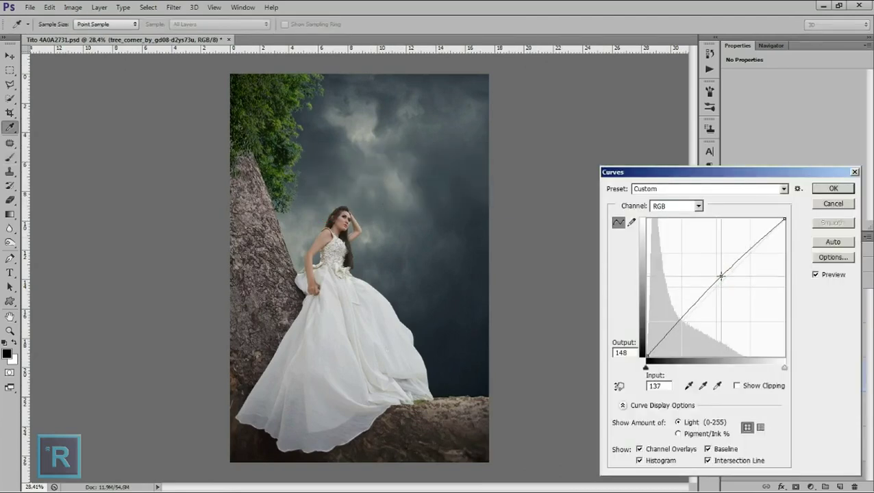
{"action": "left_click", "coordinate": [831, 189]}
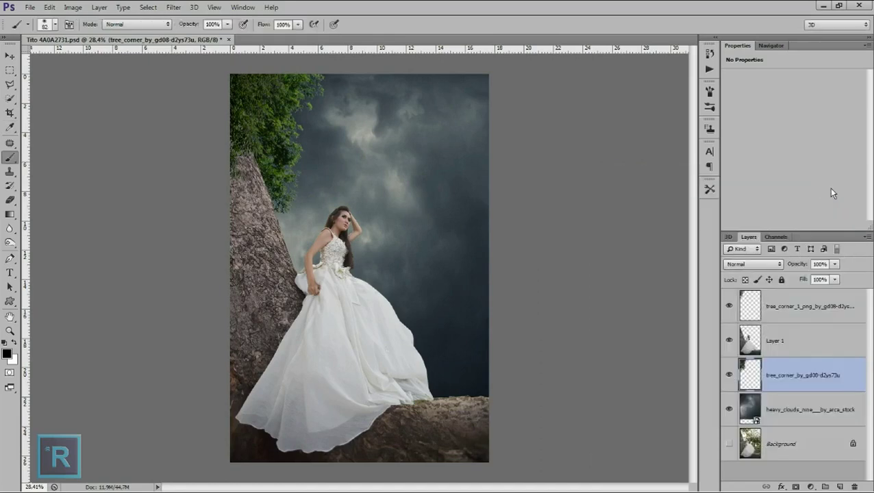
Color-balance the lower foliage's midtones slightly toward magenta and red.
{"action": "key", "text": "ctrl+b"}
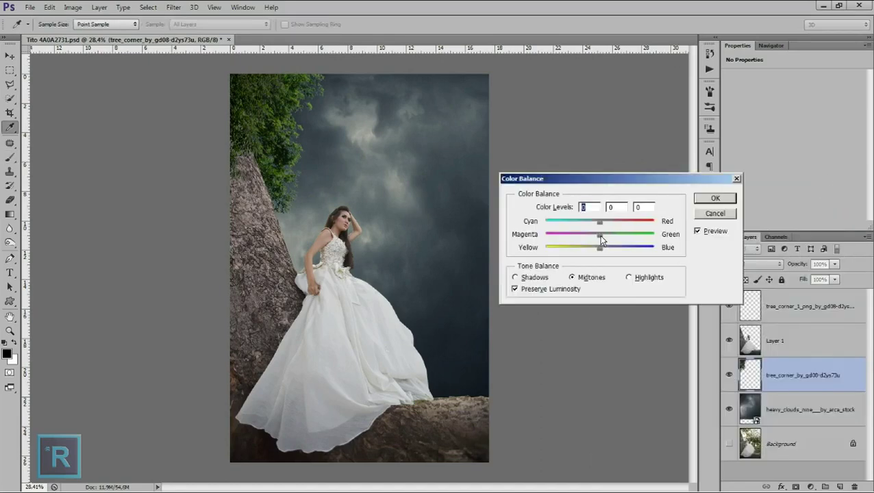
{"action": "left_click_drag", "start_coordinate": [600, 237], "coordinate": [606, 249]}
{"action": "left_click_drag", "start_coordinate": [599, 223], "coordinate": [601, 223]}
{"action": "left_click", "coordinate": [715, 199]}
On the top foliage, set midtone Color Balance to -1 red and +29 blue.
{"action": "left_click", "coordinate": [777, 305]}
{"action": "key", "text": "ctrl+b"}
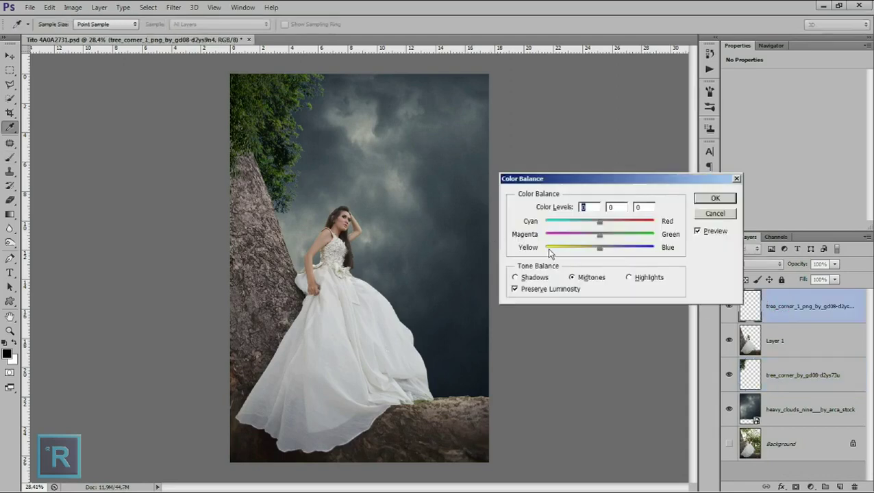
{"action": "left_click_drag", "start_coordinate": [600, 251], "coordinate": [616, 252]}
{"action": "left_click_drag", "start_coordinate": [598, 221], "coordinate": [585, 225]}
Apply the top foliage's Color Balance of -1, 0, +29.
{"action": "left_click", "coordinate": [714, 200]}
{"action": "key", "text": "b"}
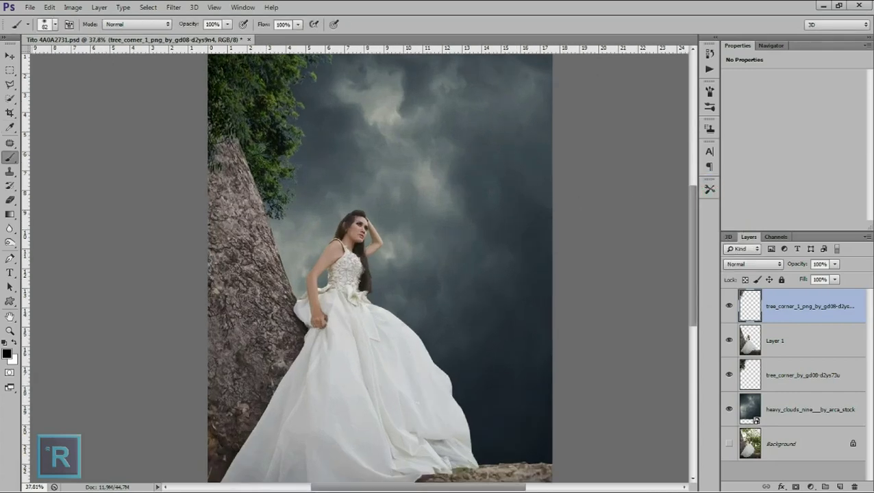
{"action": "scroll", "coordinate": [386, 145], "scroll_direction": "down", "scroll_amount": 2}
{"action": "scroll", "coordinate": [386, 146], "scroll_direction": "down", "scroll_amount": 1}
{"action": "scroll", "coordinate": [385, 145], "scroll_direction": "up", "scroll_amount": 1}
{"action": "scroll", "coordinate": [385, 145], "scroll_direction": "up", "scroll_amount": 1}
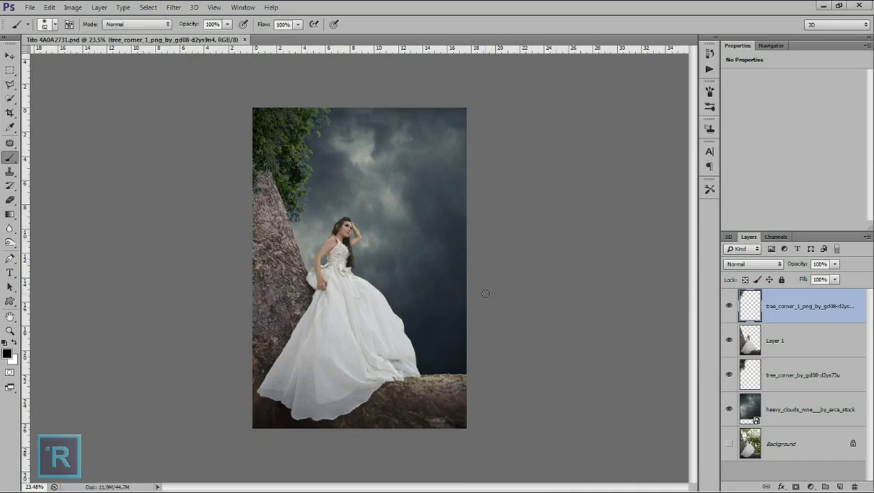
With the tree_corner_by_gd08 layer selected, drag yu.jpg from the stock folder onto the canvas.
{"action": "left_click", "coordinate": [793, 376]}
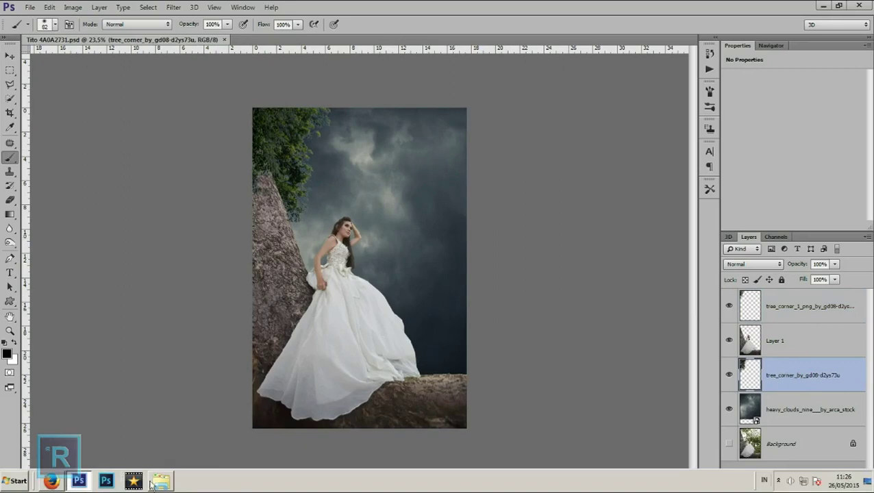
{"action": "left_click", "coordinate": [155, 482]}
{"action": "mouse_move", "coordinate": [781, 100]}
{"action": "left_mouse_down"}
{"action": "mouse_move", "coordinate": [295, 349]}
{"action": "mouse_move", "coordinate": [343, 287]}
{"action": "left_mouse_up"}
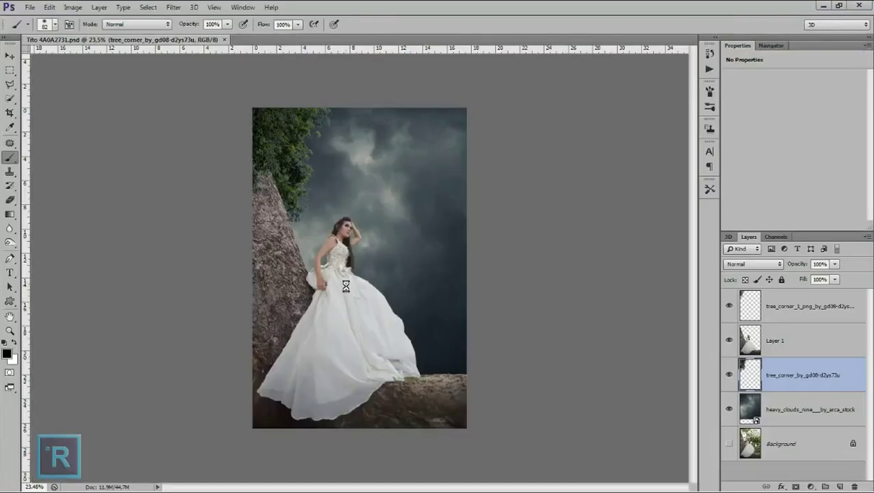
Flip the yu fog image horizontally, enlarge it to about 162%, then commit and rasterize it.
{"action": "right_click", "coordinate": [409, 288]}
{"action": "left_click", "coordinate": [442, 406]}
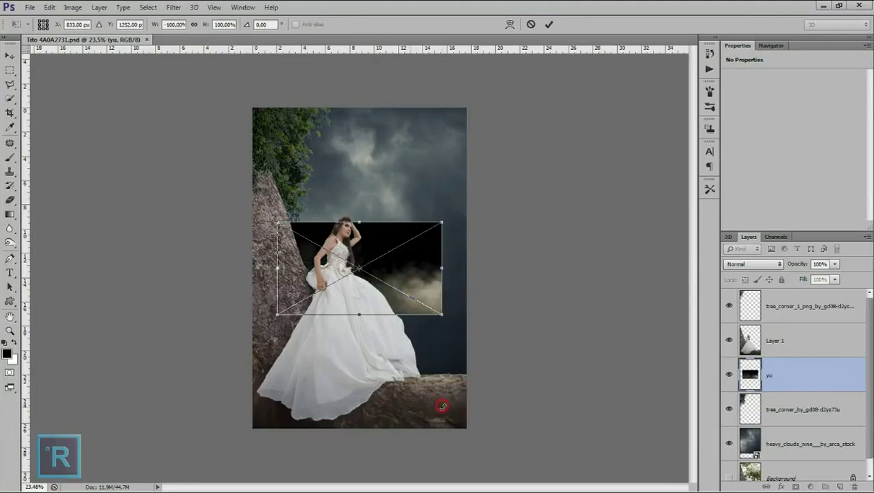
{"action": "left_click_drag", "start_coordinate": [438, 314], "coordinate": [452, 351]}
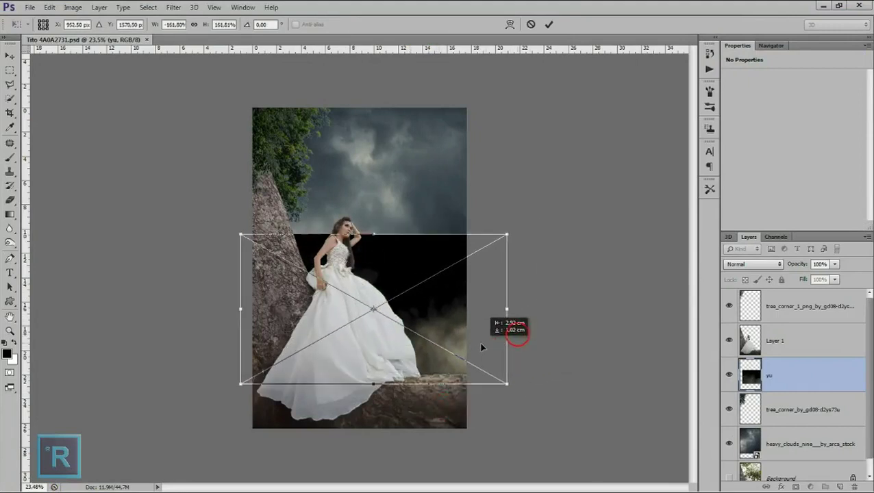
{"action": "key", "text": "b"}
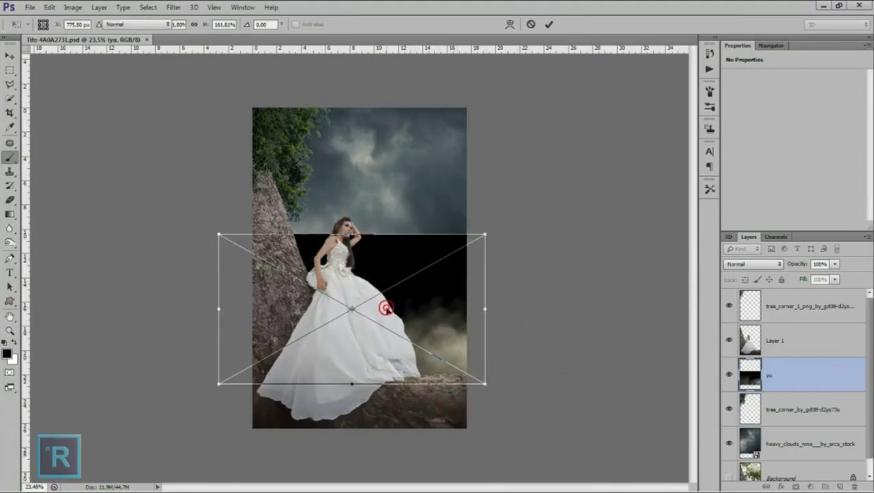
{"action": "key", "text": "Return"}
{"action": "left_click", "coordinate": [407, 200]}
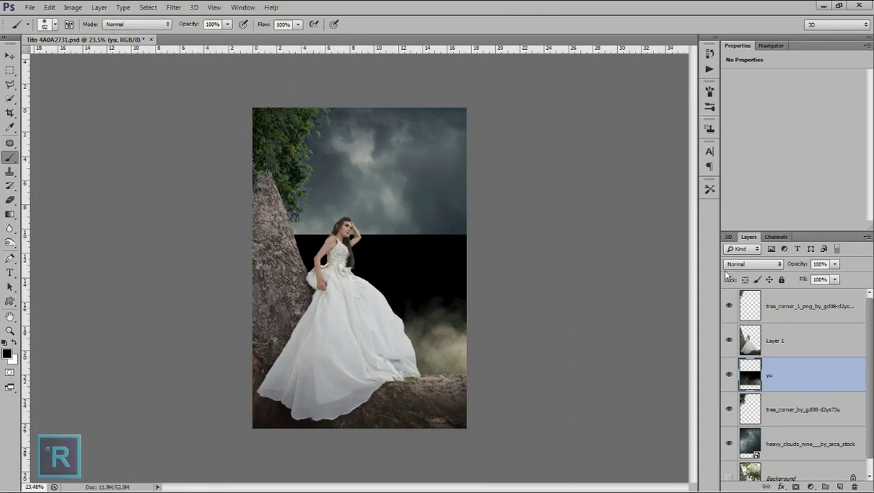
{"action": "left_click", "coordinate": [746, 264]}
Set the yu fog layer to Screen and soften it with a light Gaussian Blur (about 3.5 px).
{"action": "left_click", "coordinate": [771, 94]}
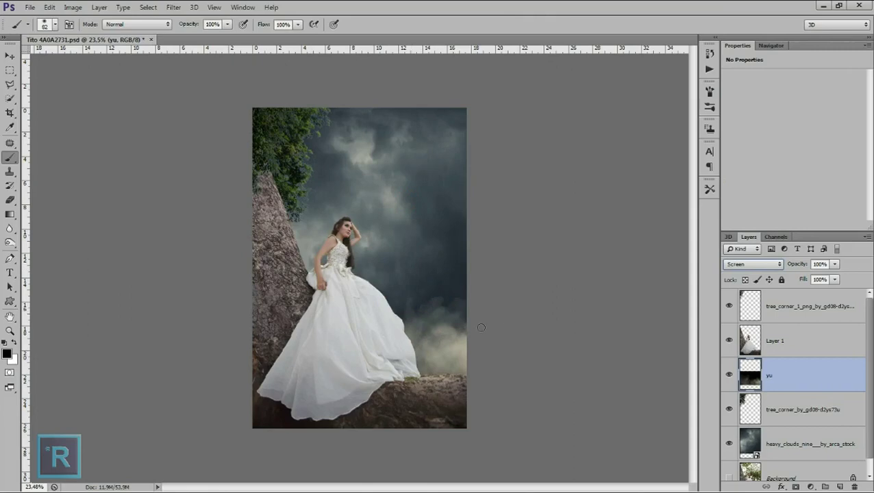
{"action": "scroll", "coordinate": [440, 312], "scroll_direction": "up", "scroll_amount": 4}
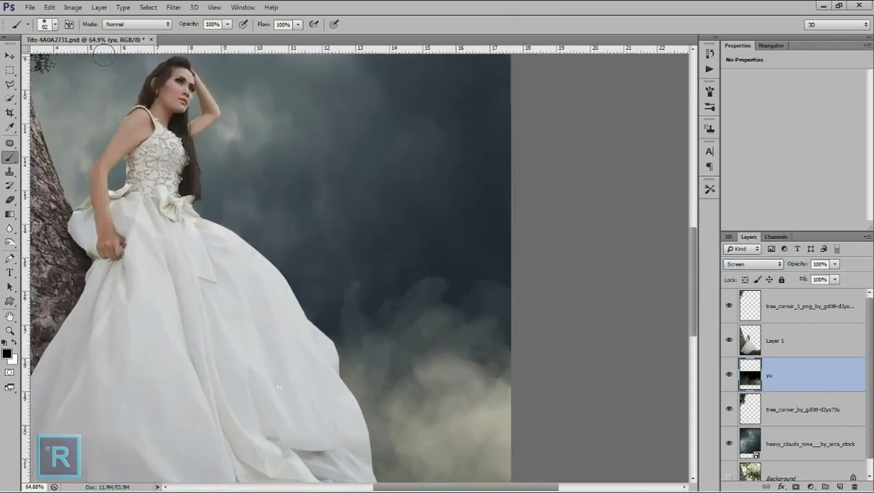
{"action": "left_click", "coordinate": [173, 7]}
{"action": "mouse_move", "coordinate": [177, 108]}
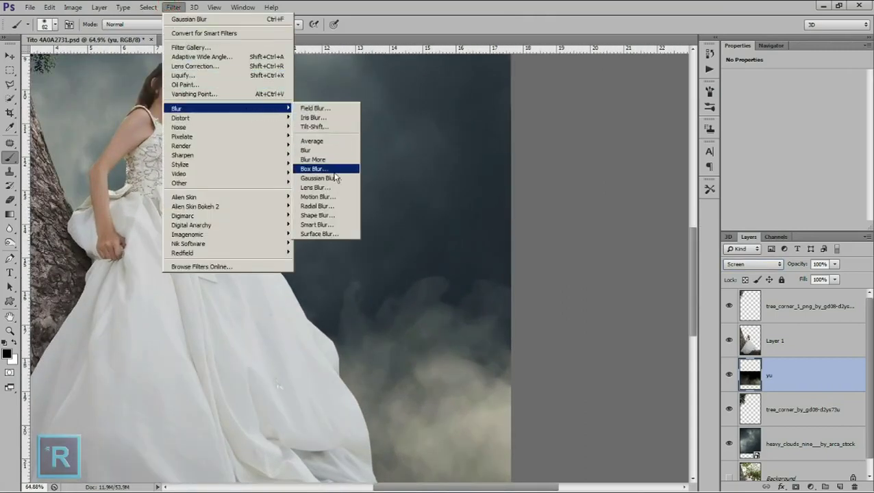
{"action": "left_click", "coordinate": [332, 177]}
{"action": "left_click_drag", "start_coordinate": [719, 304], "coordinate": [717, 301]}
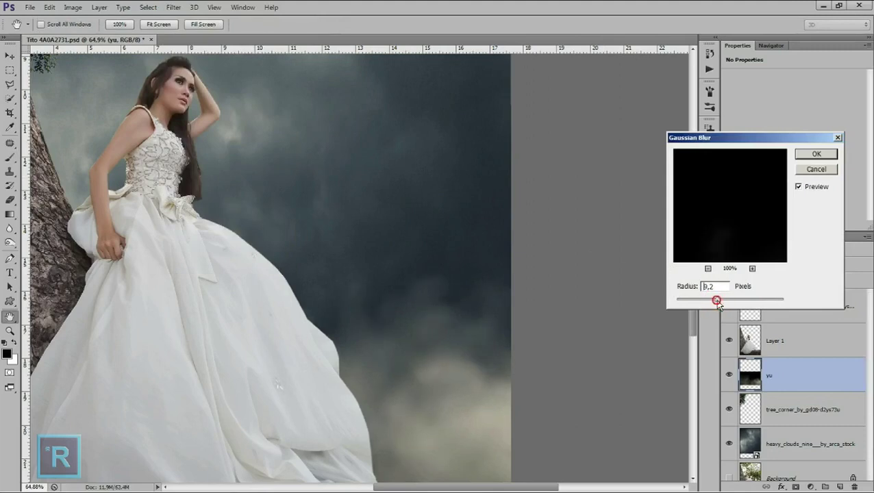
{"action": "left_click_drag", "start_coordinate": [719, 304], "coordinate": [683, 300]}
{"action": "left_click", "coordinate": [816, 154]}
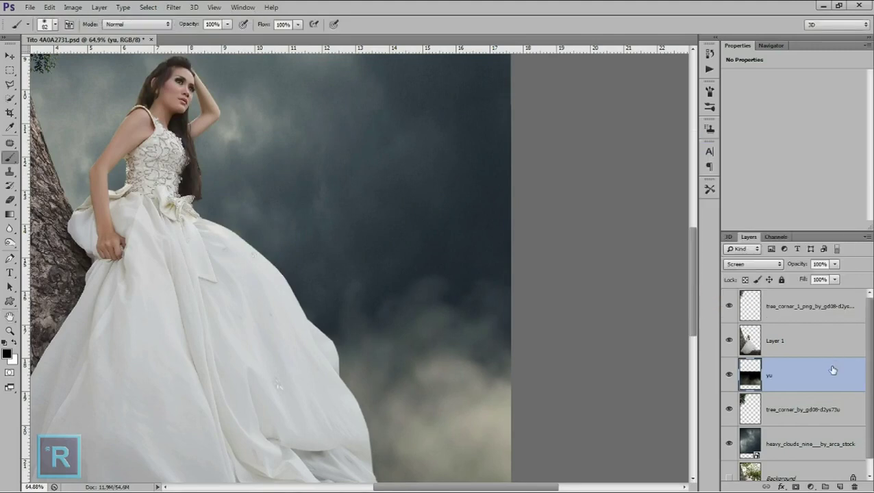
Duplicate the yu fog as yu copy, shift it upward, and move it below yu.
{"action": "key", "text": "ctrl+j"}
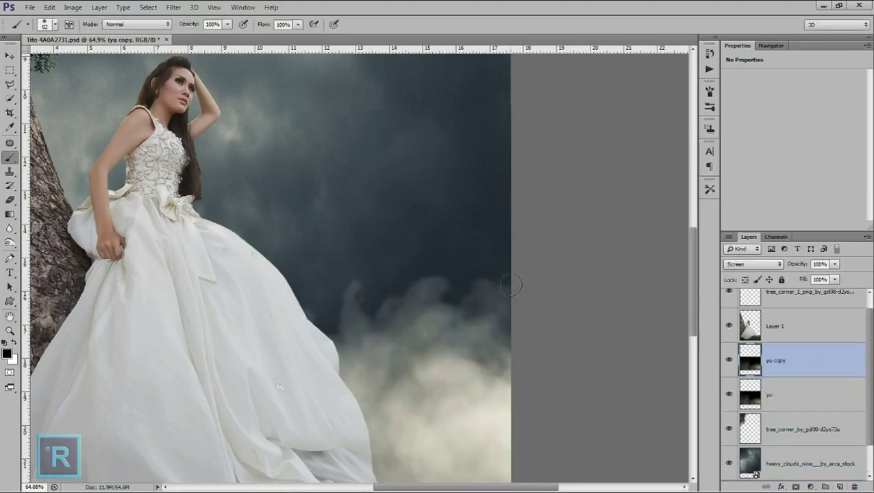
{"action": "scroll", "coordinate": [464, 281], "scroll_direction": "down", "scroll_amount": 1}
{"action": "scroll", "coordinate": [464, 281], "scroll_direction": "down", "scroll_amount": 1}
{"action": "key", "text": "ctrl+t"}
{"action": "left_click_drag", "start_coordinate": [477, 332], "coordinate": [471, 260]}
{"action": "left_click_drag", "start_coordinate": [71, 363], "coordinate": [127, 334]}
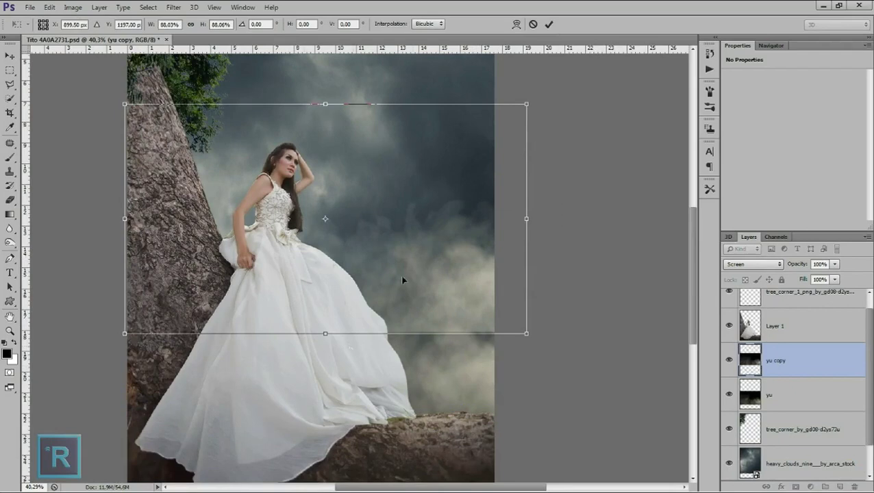
{"action": "double_click", "coordinate": [419, 277]}
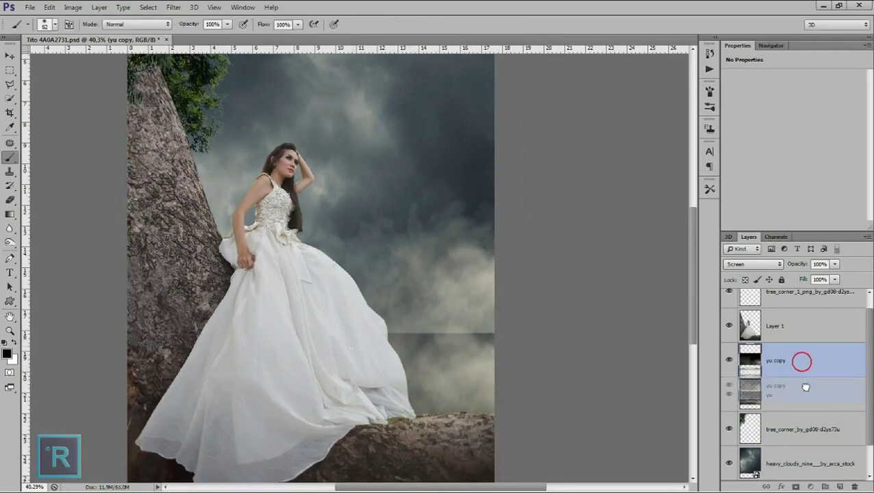
{"action": "left_click_drag", "start_coordinate": [806, 395], "coordinate": [808, 399]}
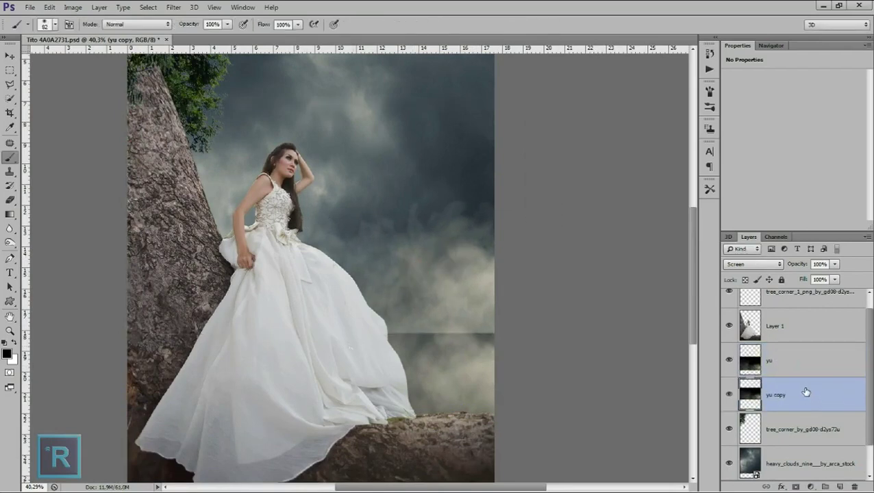
Erase yu copy's bright band beside the dress and enlarge it to about 120%.
{"action": "left_click", "coordinate": [730, 360]}
{"action": "left_click", "coordinate": [9, 199]}
{"action": "mouse_move", "coordinate": [377, 327]}
{"action": "left_mouse_down"}
{"action": "mouse_move", "coordinate": [497, 347]}
{"action": "mouse_move", "coordinate": [464, 345]}
{"action": "mouse_move", "coordinate": [493, 371]}
{"action": "left_mouse_up"}
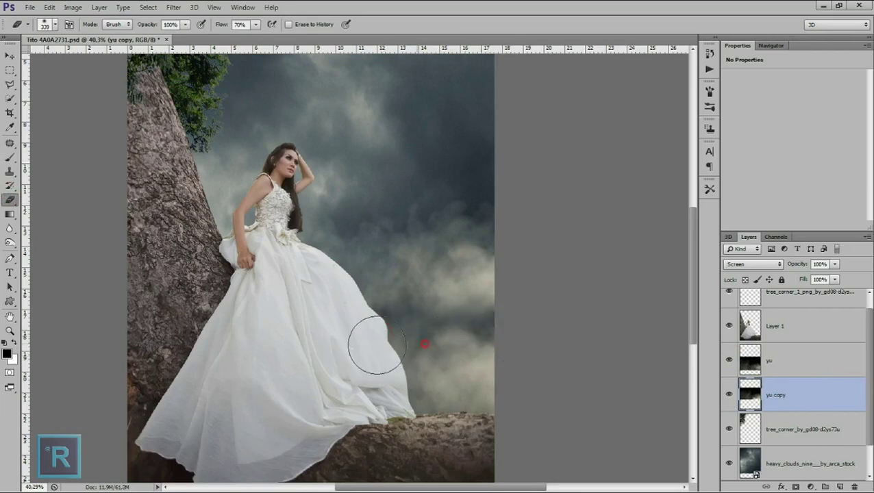
{"action": "key", "text": "ctrl+t"}
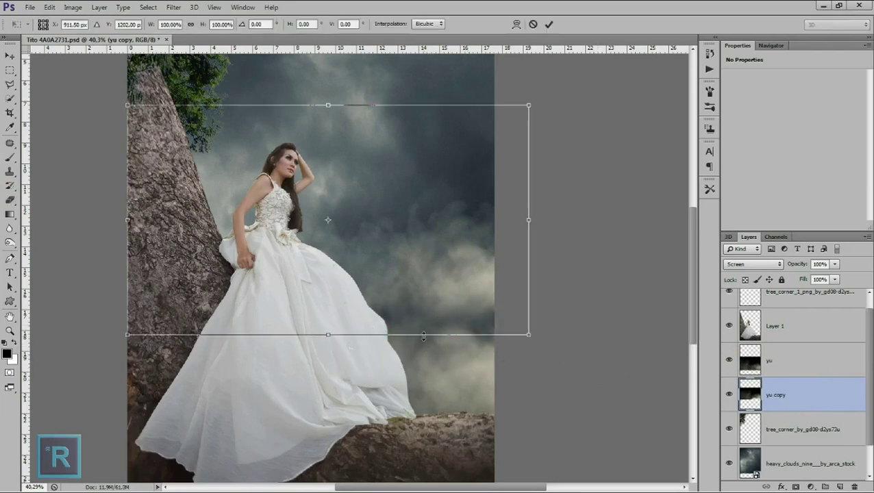
{"action": "left_click_drag", "start_coordinate": [531, 334], "coordinate": [606, 389]}
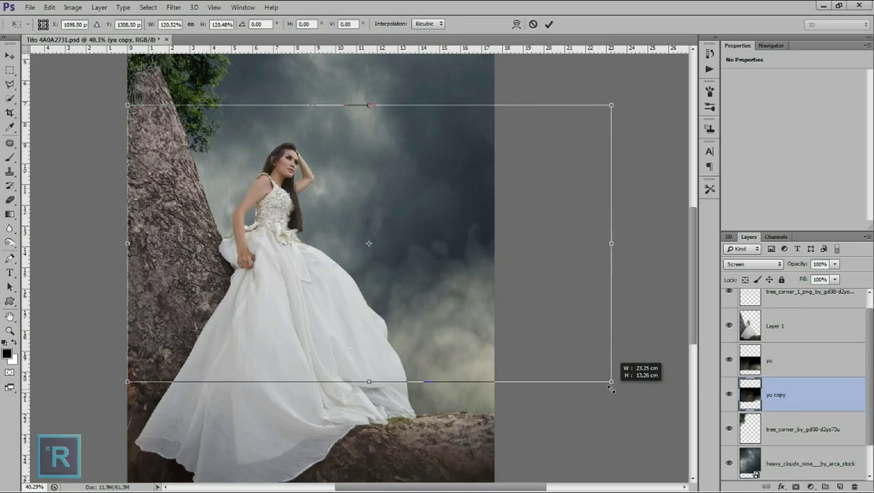
{"action": "key", "text": "Return"}
{"action": "scroll", "coordinate": [548, 349], "scroll_direction": "up", "scroll_amount": 2}
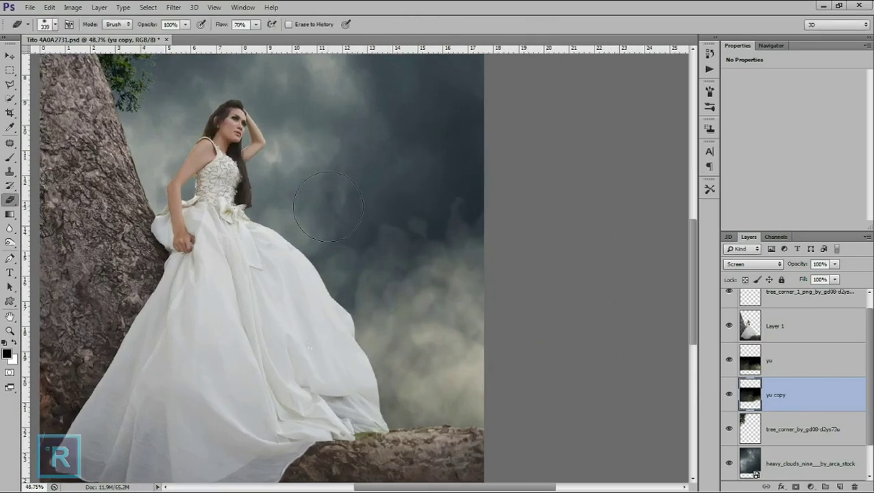
Blur the yu copy fog heavily with a Gaussian Blur of about 20.9 px.
{"action": "left_click", "coordinate": [173, 7]}
{"action": "left_click", "coordinate": [320, 178]}
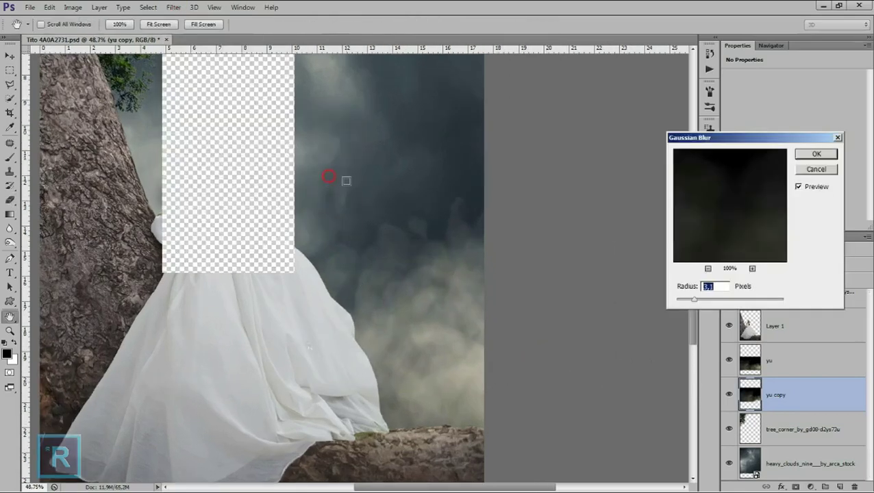
{"action": "left_click_drag", "start_coordinate": [682, 300], "coordinate": [722, 301]}
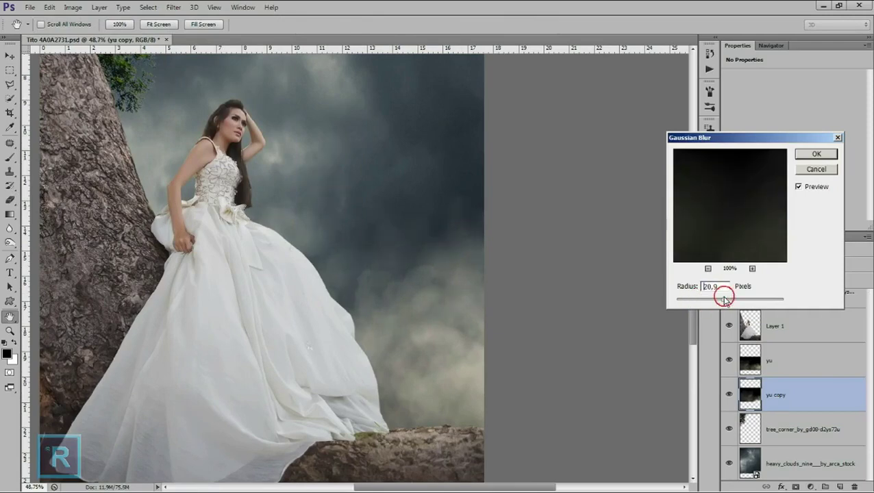
{"action": "key", "text": "ctrl+0"}
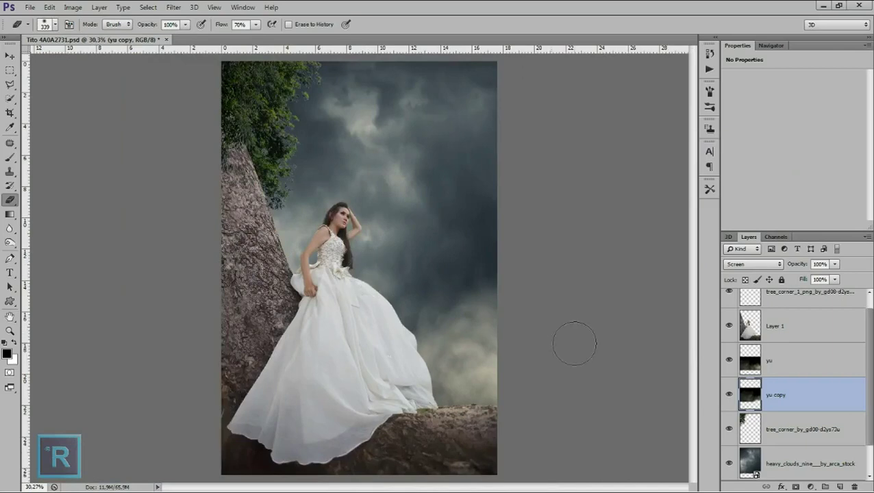
Duplicate it as yu copy 2, scaled to about 98% and repositioned beside the dress.
{"action": "left_click_drag", "start_coordinate": [830, 400], "coordinate": [839, 486]}
{"action": "scroll", "coordinate": [432, 361], "scroll_direction": "up", "scroll_amount": 1}
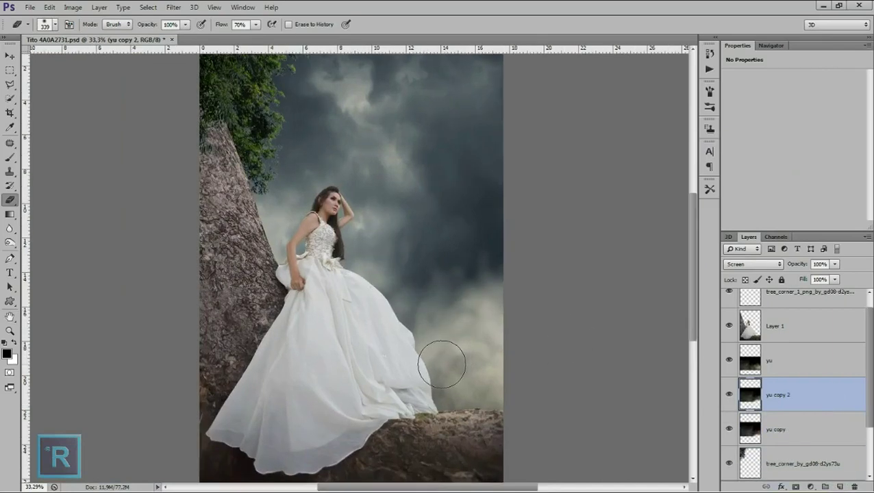
{"action": "scroll", "coordinate": [443, 370], "scroll_direction": "up", "scroll_amount": 1}
{"action": "key", "text": "ctrl+t"}
{"action": "left_click_drag", "start_coordinate": [491, 338], "coordinate": [464, 280]}
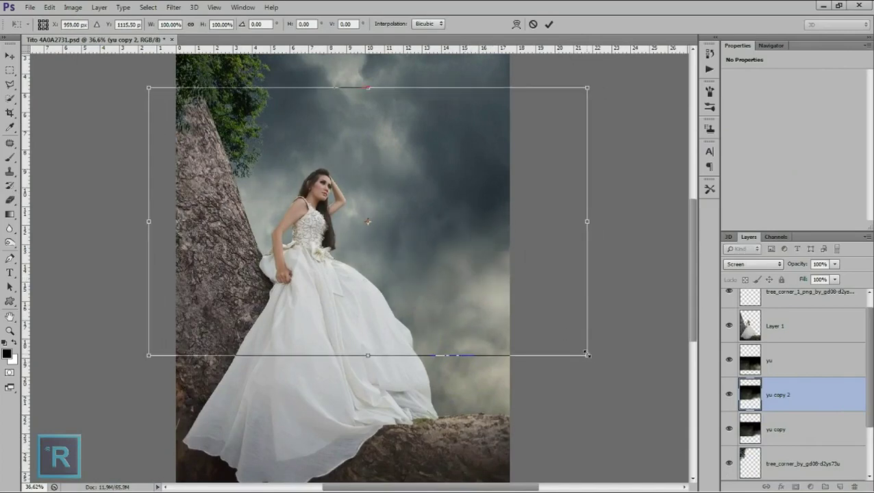
{"action": "left_click_drag", "start_coordinate": [586, 353], "coordinate": [576, 351]}
{"action": "left_click_drag", "start_coordinate": [541, 322], "coordinate": [579, 338]}
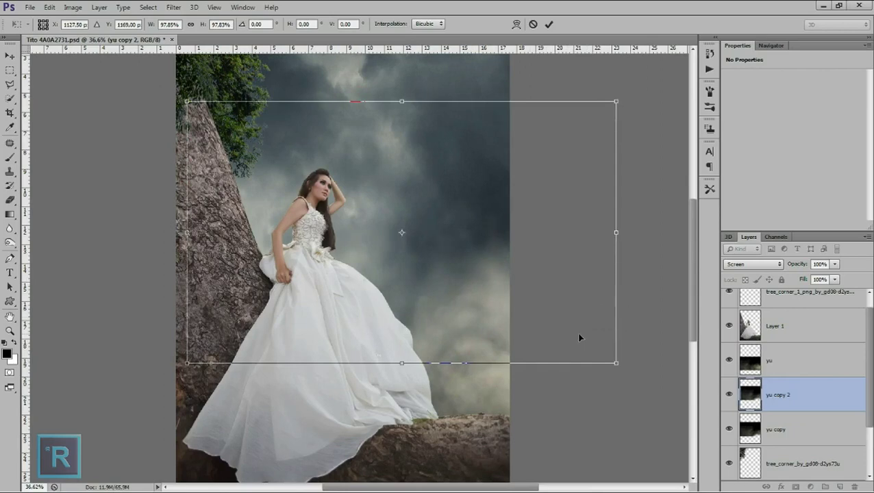
{"action": "key", "text": "Return"}
Zoom out and save the document.
{"action": "key", "text": "e"}
{"action": "key", "text": "ctrl+minus"}
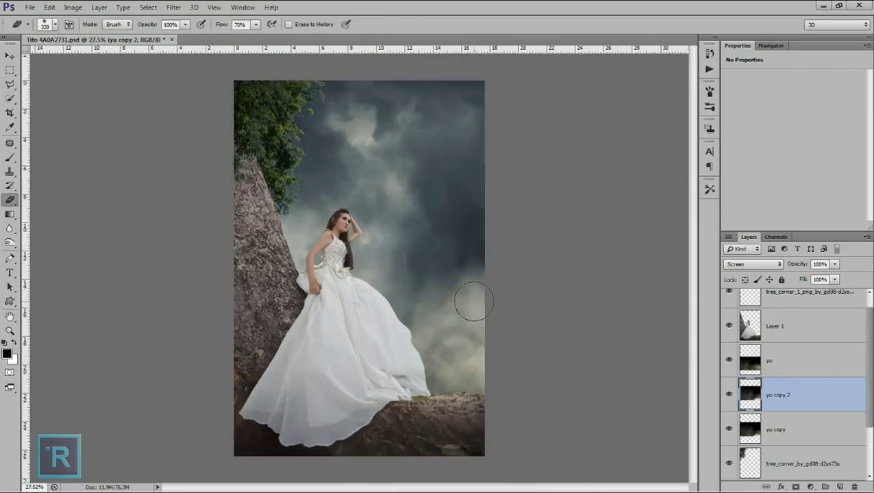
{"action": "key", "text": "ctrl+s"}
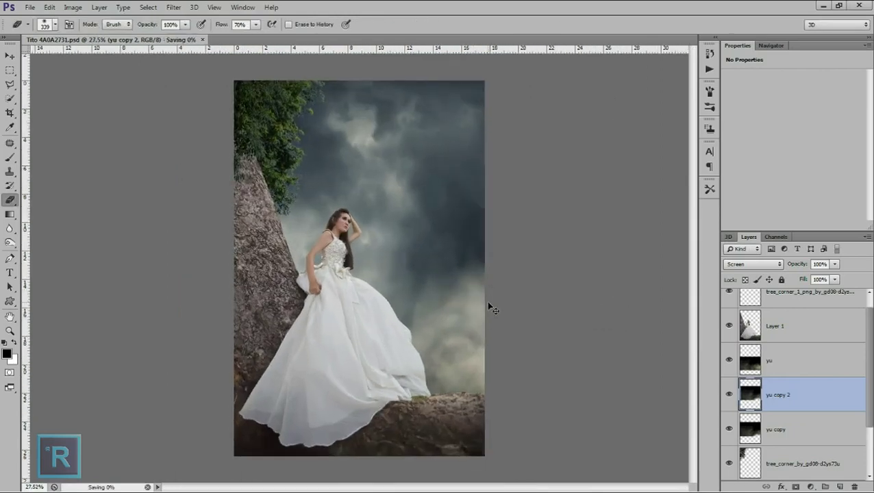
Duplicate the fog layer as yu copy 3 and move it to the top of the layer stack.
{"action": "scroll", "coordinate": [785, 367], "scroll_direction": "down", "scroll_amount": 1}
{"action": "left_click_drag", "start_coordinate": [785, 368], "coordinate": [800, 330]}
{"action": "scroll", "coordinate": [812, 431], "scroll_direction": "up", "scroll_amount": 2}
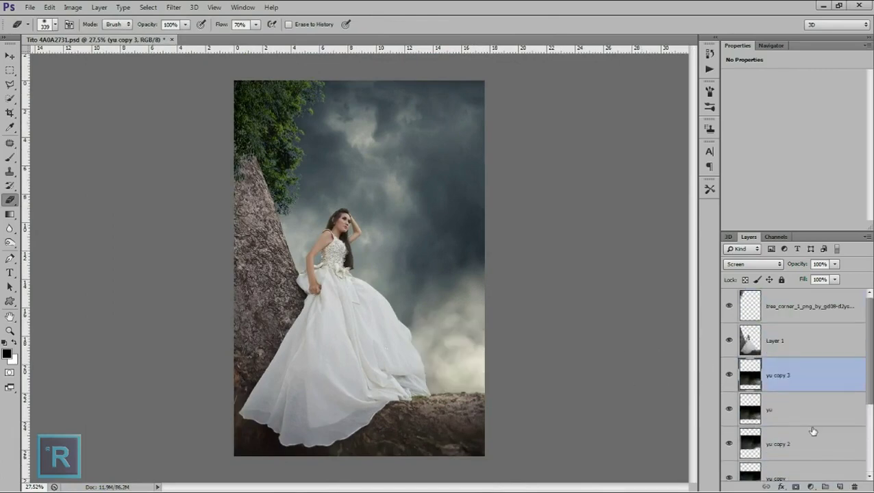
{"action": "left_click_drag", "start_coordinate": [814, 371], "coordinate": [811, 302]}
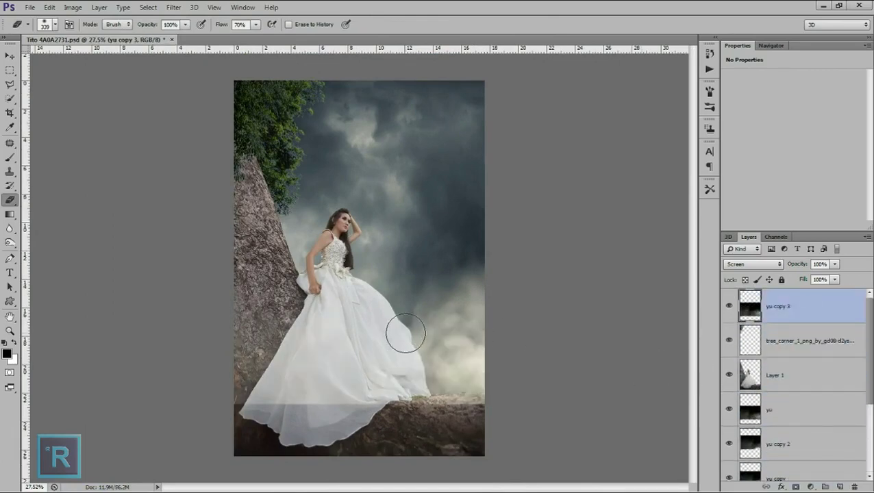
Flip yu copy 3 horizontally, lower it over the rock and squash it to about 84% height.
{"action": "key", "text": "ctrl+t"}
{"action": "left_click_drag", "start_coordinate": [432, 353], "coordinate": [433, 400]}
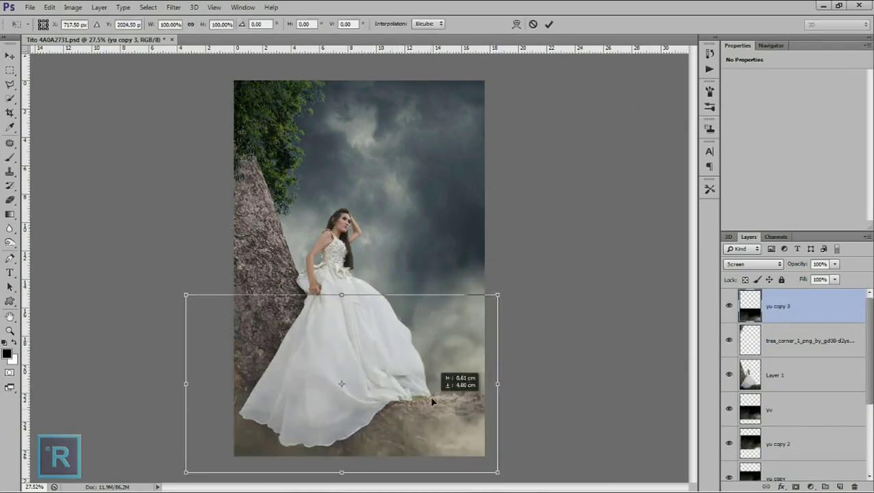
{"action": "right_click", "coordinate": [433, 397]}
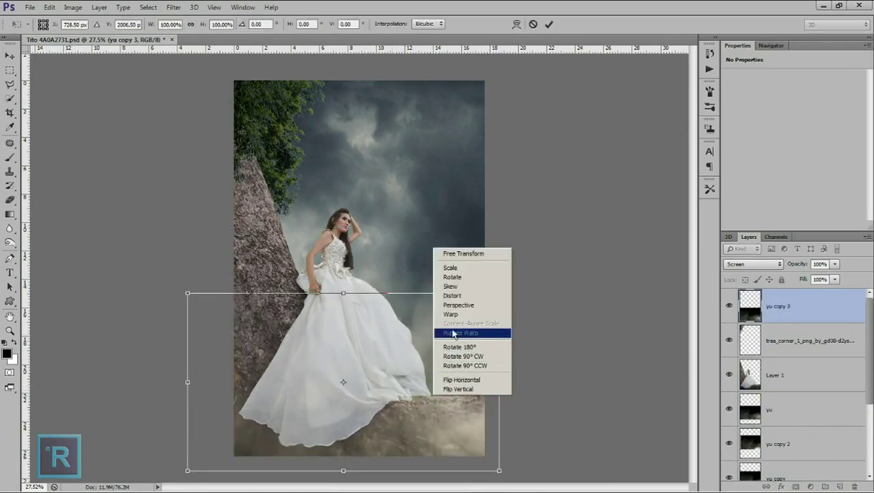
{"action": "left_click", "coordinate": [461, 379]}
{"action": "mouse_move", "coordinate": [447, 411]}
{"action": "left_mouse_down"}
{"action": "mouse_move", "coordinate": [484, 401]}
{"action": "mouse_move", "coordinate": [463, 408]}
{"action": "left_mouse_up"}
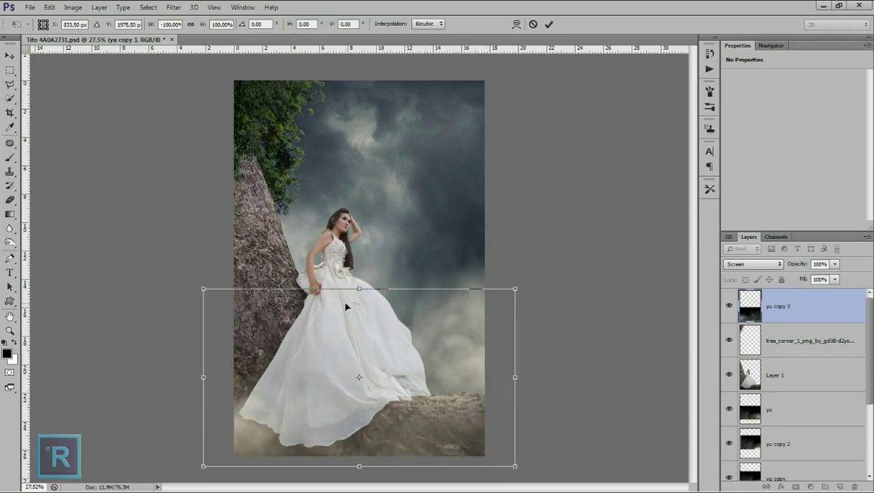
{"action": "left_click_drag", "start_coordinate": [359, 288], "coordinate": [359, 316]}
{"action": "key", "text": "Return"}
{"action": "key", "text": "e"}
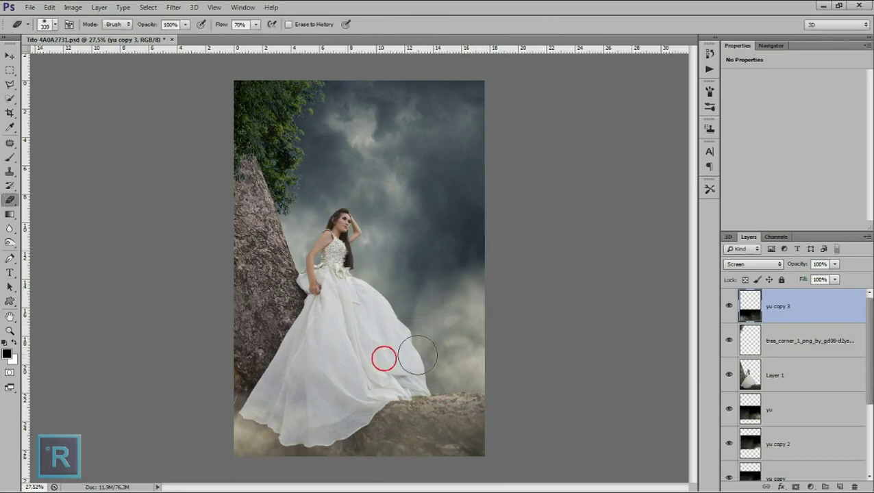
{"action": "scroll", "coordinate": [448, 351], "scroll_direction": "down", "scroll_amount": 1}
{"action": "scroll", "coordinate": [448, 351], "scroll_direction": "down", "scroll_amount": 1}
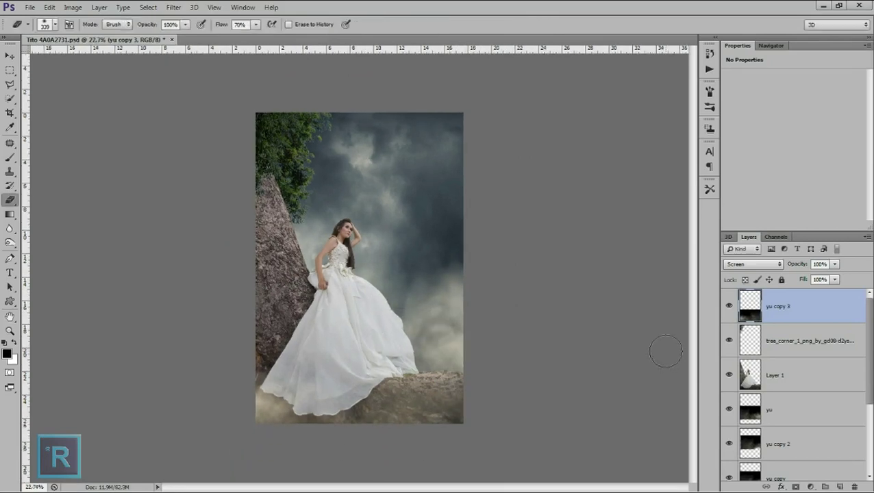
Add Layer 2 above Layer 1 with a linear fog gradient across the bottom, nudged slightly lower.
{"action": "left_click", "coordinate": [800, 370]}
{"action": "left_click", "coordinate": [840, 486]}
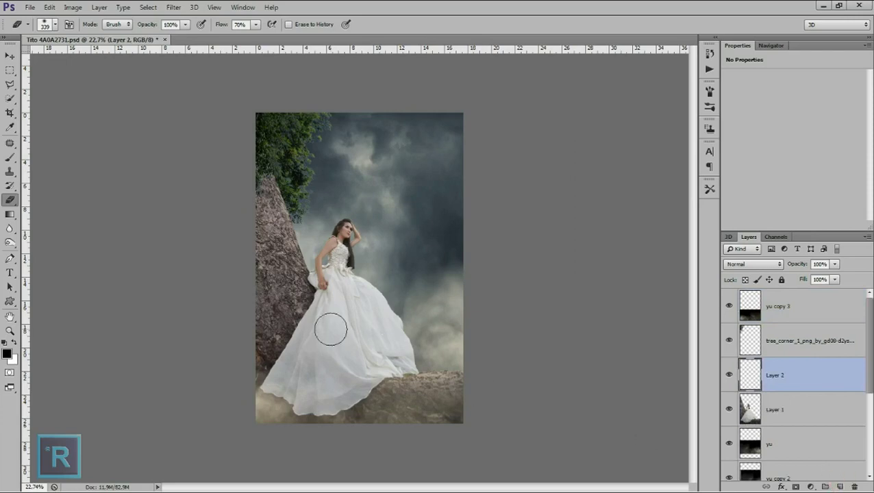
{"action": "left_click", "coordinate": [10, 214]}
{"action": "left_click", "coordinate": [99, 25]}
{"action": "left_click_drag", "start_coordinate": [368, 436], "coordinate": [368, 325]}
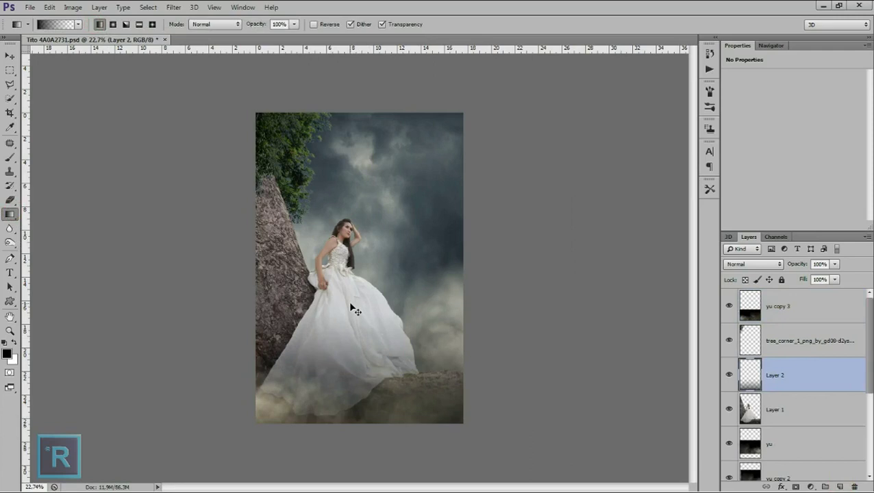
{"action": "key", "text": "ctrl+t"}
{"action": "left_click_drag", "start_coordinate": [376, 357], "coordinate": [377, 387]}
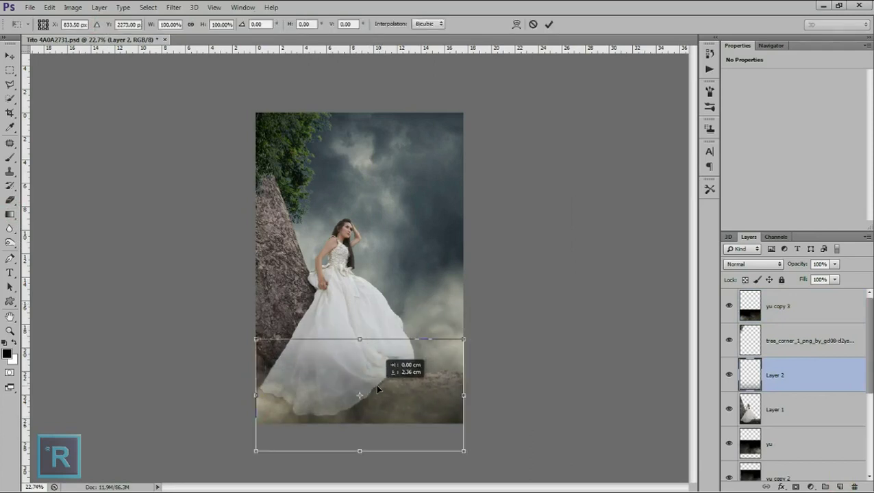
{"action": "key", "text": "Return"}
Set yu copy 3 to 75% opacity, mirror it horizontally again and move it down-right.
{"action": "left_click", "coordinate": [780, 306]}
{"action": "left_click", "coordinate": [834, 263]}
{"action": "mouse_move", "coordinate": [835, 279]}
{"action": "left_mouse_down"}
{"action": "mouse_move", "coordinate": [823, 280]}
{"action": "mouse_move", "coordinate": [833, 277]}
{"action": "left_mouse_up"}
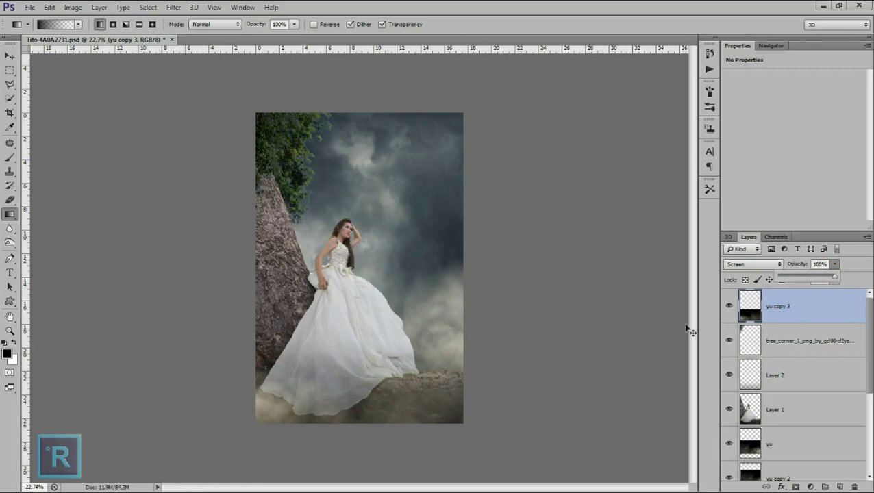
{"action": "key", "text": "ctrl+t"}
{"action": "right_click", "coordinate": [430, 401]}
{"action": "left_click", "coordinate": [453, 381]}
{"action": "left_click_drag", "start_coordinate": [434, 396], "coordinate": [436, 422]}
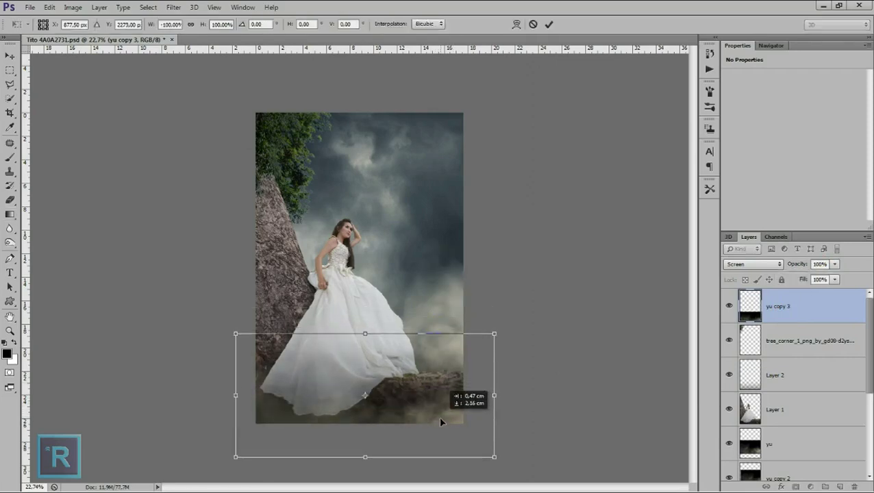
{"action": "scroll", "coordinate": [429, 432], "scroll_direction": "up", "scroll_amount": 1}
{"action": "key", "text": "Return"}
{"action": "key", "text": "g"}
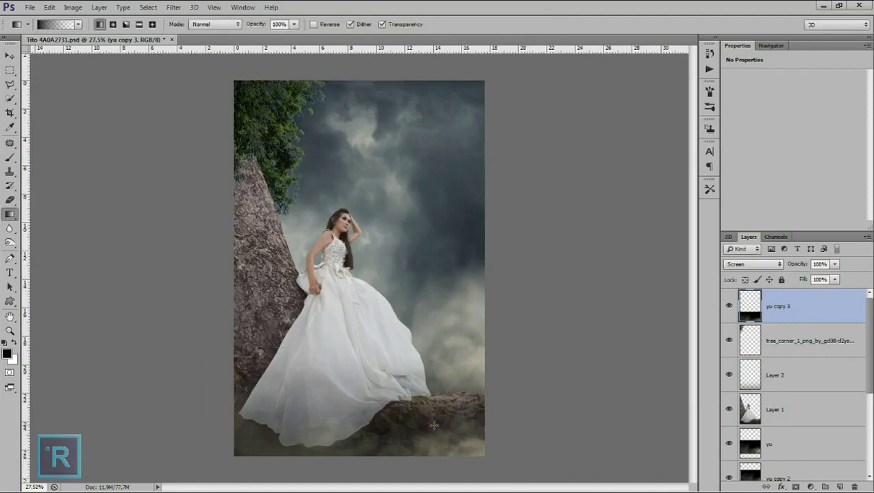
{"action": "scroll", "coordinate": [437, 420], "scroll_direction": "down", "scroll_amount": 2}
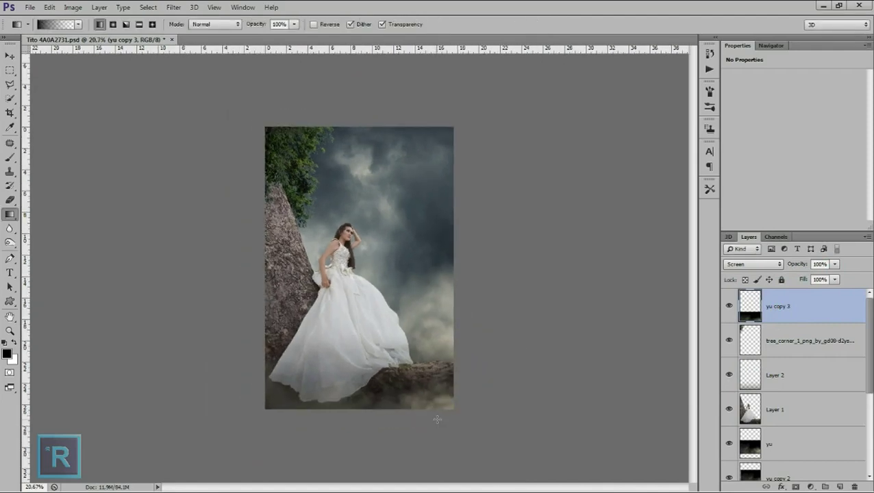
Erase the Layer 2 fog off the lower dress and choose the burg_hohenzollern castle image.
{"action": "left_click", "coordinate": [777, 378]}
{"action": "left_click", "coordinate": [10, 199]}
{"action": "left_click_drag", "start_coordinate": [338, 373], "coordinate": [301, 363]}
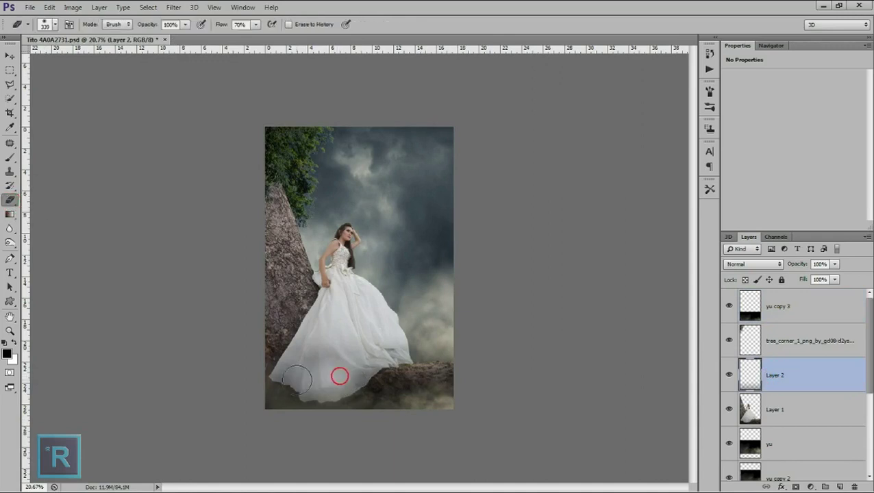
{"action": "left_click_drag", "start_coordinate": [352, 334], "coordinate": [412, 363]}
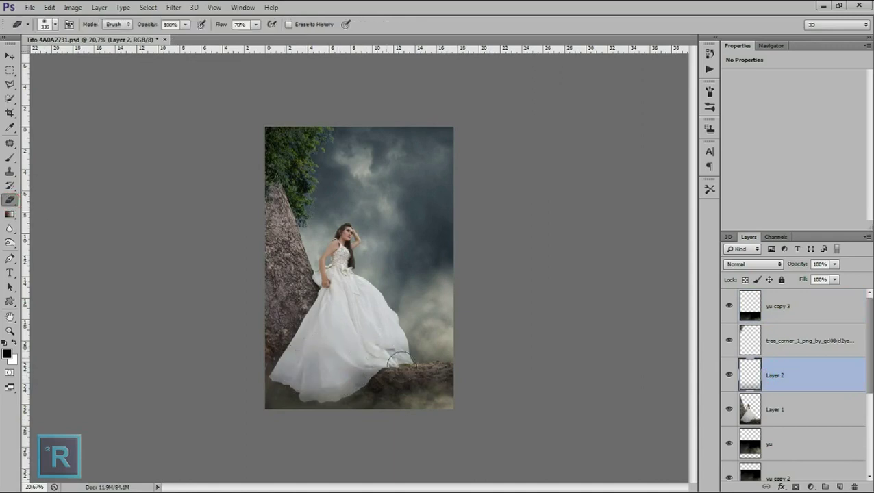
{"action": "left_click_drag", "start_coordinate": [347, 350], "coordinate": [384, 353]}
{"action": "mouse_move", "coordinate": [365, 315]}
{"action": "left_mouse_down"}
{"action": "mouse_move", "coordinate": [328, 341]}
{"action": "mouse_move", "coordinate": [364, 296]}
{"action": "left_mouse_up"}
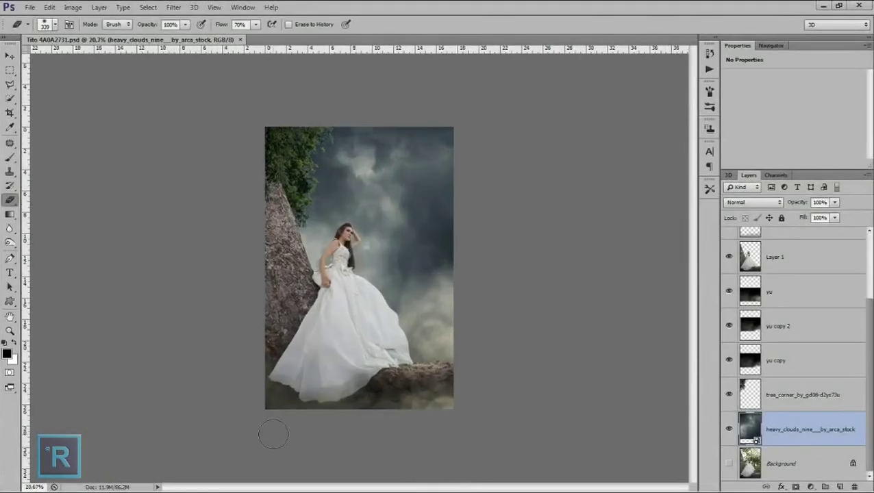
{"action": "left_click", "coordinate": [162, 482]}
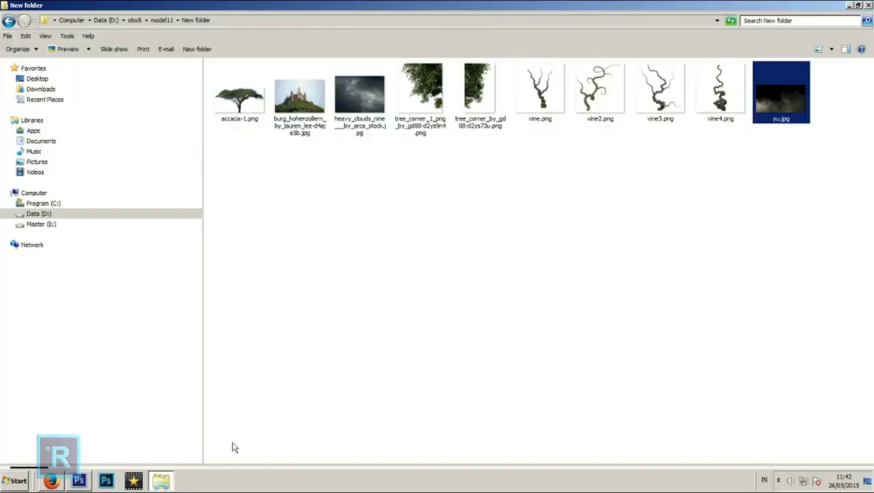
{"action": "left_click", "coordinate": [300, 110]}
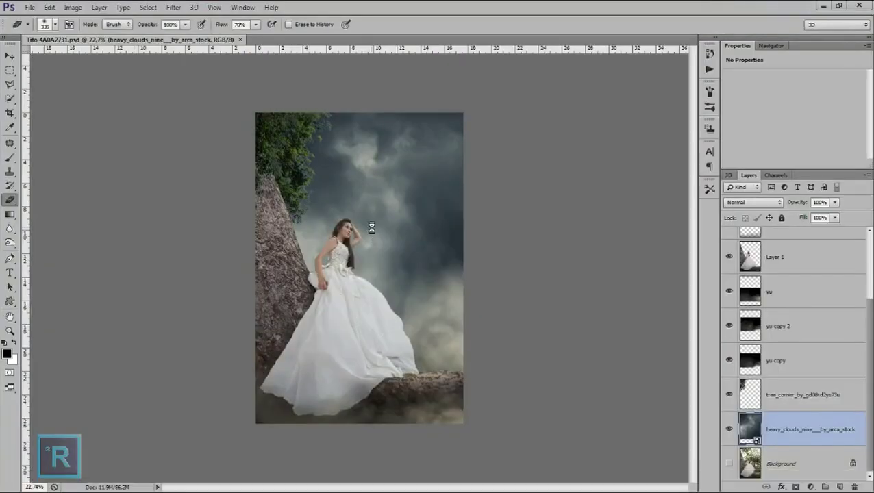
Shrink the placed castle image, position it above the bride and rasterize the layer.
{"action": "key", "text": "ctrl+0"}
{"action": "left_click_drag", "start_coordinate": [377, 240], "coordinate": [417, 171]}
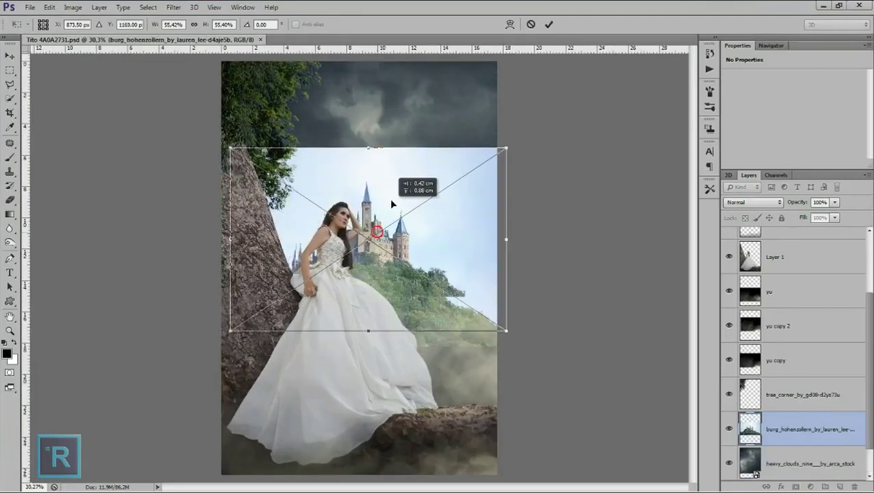
{"action": "left_click_drag", "start_coordinate": [538, 292], "coordinate": [446, 211]}
{"action": "left_click_drag", "start_coordinate": [402, 179], "coordinate": [430, 187]}
{"action": "key", "text": "Return"}
{"action": "key", "text": "e"}
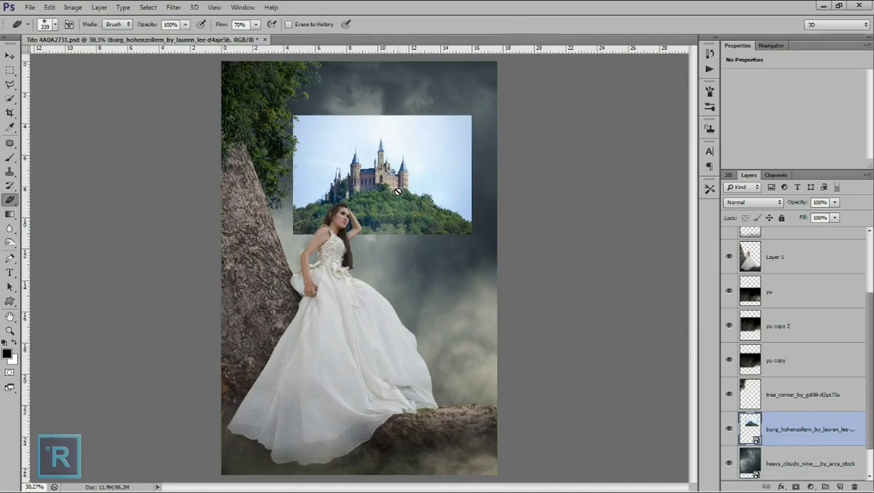
{"action": "scroll", "coordinate": [391, 185], "scroll_direction": "up", "scroll_amount": 3}
{"action": "left_click", "coordinate": [394, 190]}
Magic Wand the castle's blue sky, feather the selection and delete it to reveal the clouds.
{"action": "scroll", "coordinate": [401, 182], "scroll_direction": "up", "scroll_amount": 1}
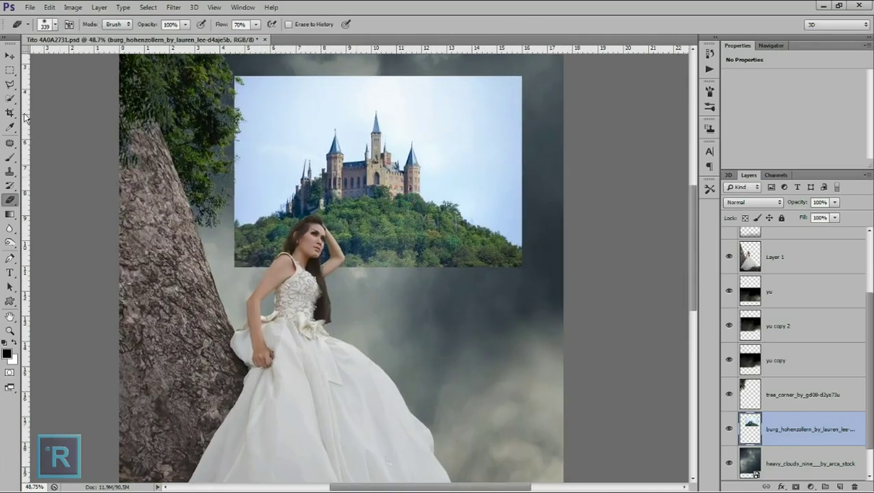
{"action": "left_click", "coordinate": [10, 98]}
{"action": "left_click", "coordinate": [279, 121]}
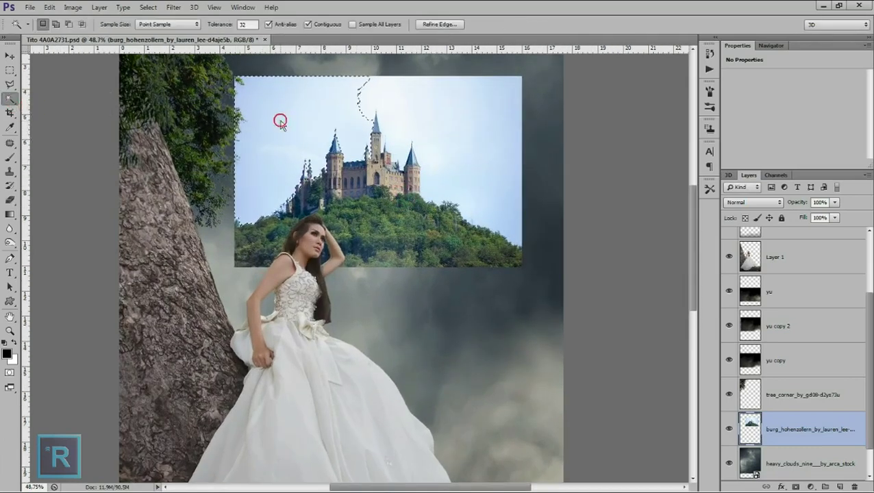
{"action": "scroll", "coordinate": [341, 128], "scroll_direction": "up", "scroll_amount": 2}
{"action": "left_click", "coordinate": [450, 126]}
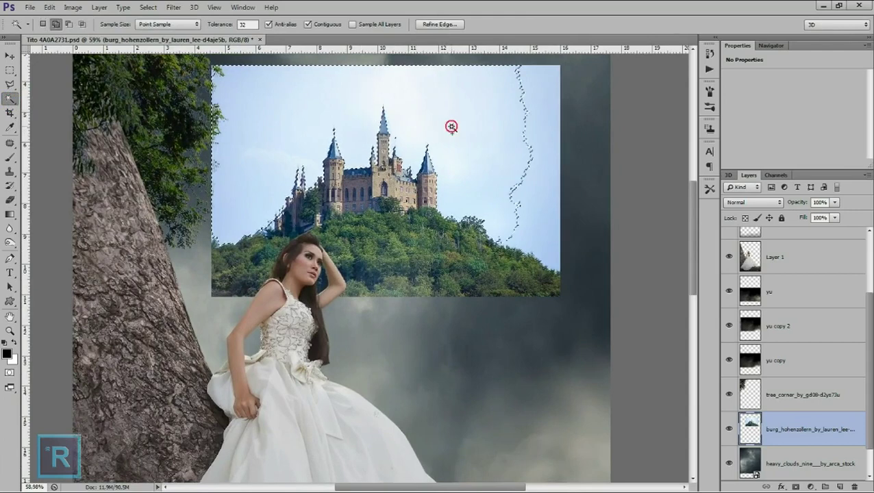
{"action": "left_click", "coordinate": [525, 189]}
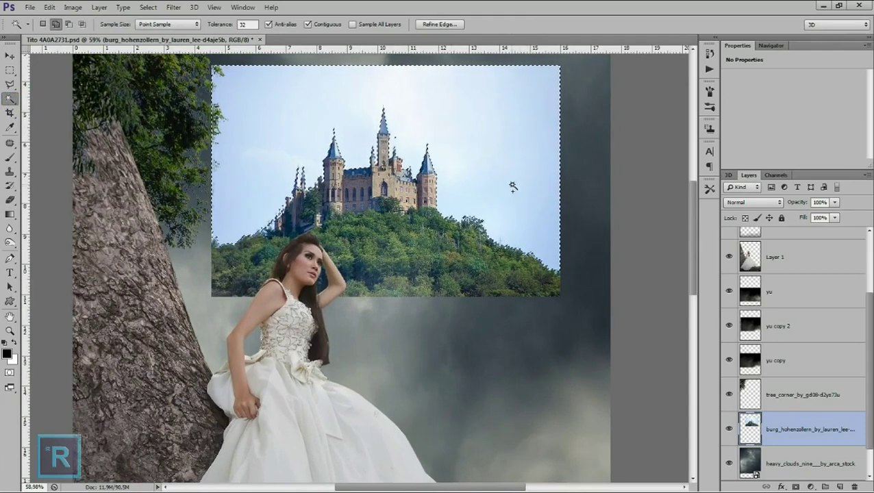
{"action": "scroll", "coordinate": [322, 161], "scroll_direction": "up", "scroll_amount": 1}
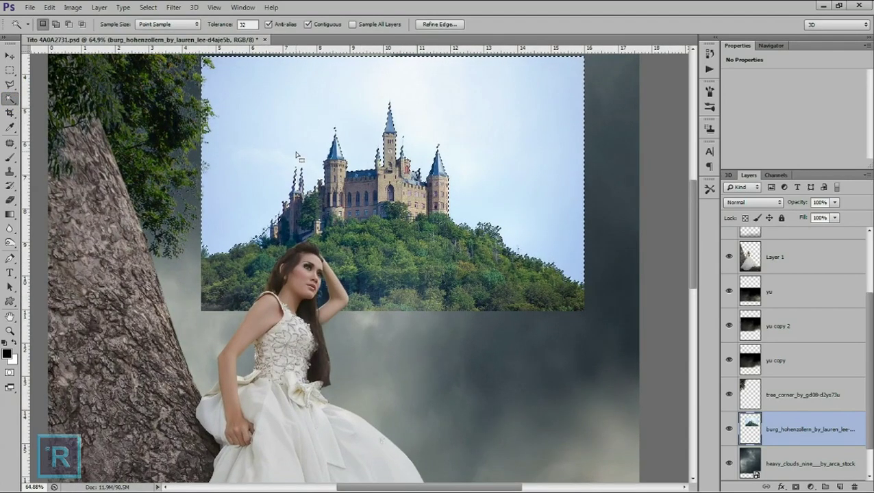
{"action": "right_click", "coordinate": [295, 152]}
{"action": "left_click", "coordinate": [326, 302]}
{"action": "left_click", "coordinate": [491, 161]}
{"action": "key", "text": "Delete"}
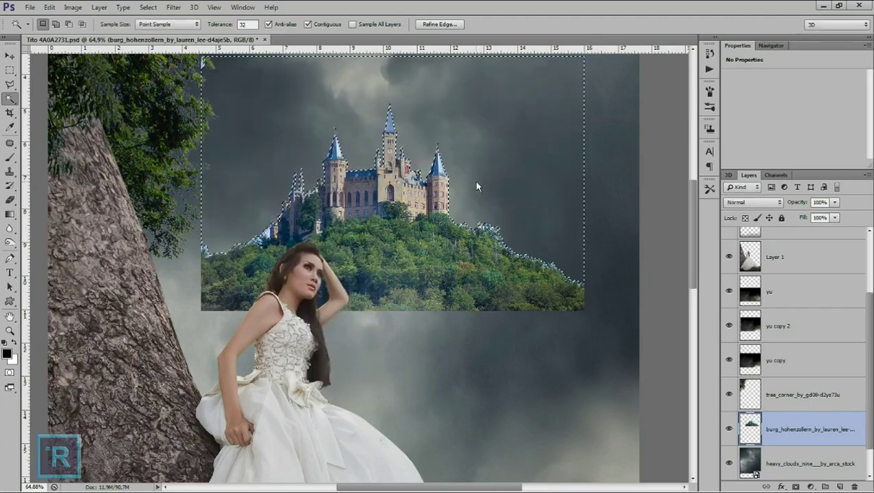
{"action": "key", "text": "ctrl+d"}
Set the Eraser brush size to 77 px.
{"action": "scroll", "coordinate": [354, 180], "scroll_direction": "down", "scroll_amount": 2}
{"action": "scroll", "coordinate": [354, 180], "scroll_direction": "down", "scroll_amount": 1}
{"action": "scroll", "coordinate": [354, 180], "scroll_direction": "down", "scroll_amount": 1}
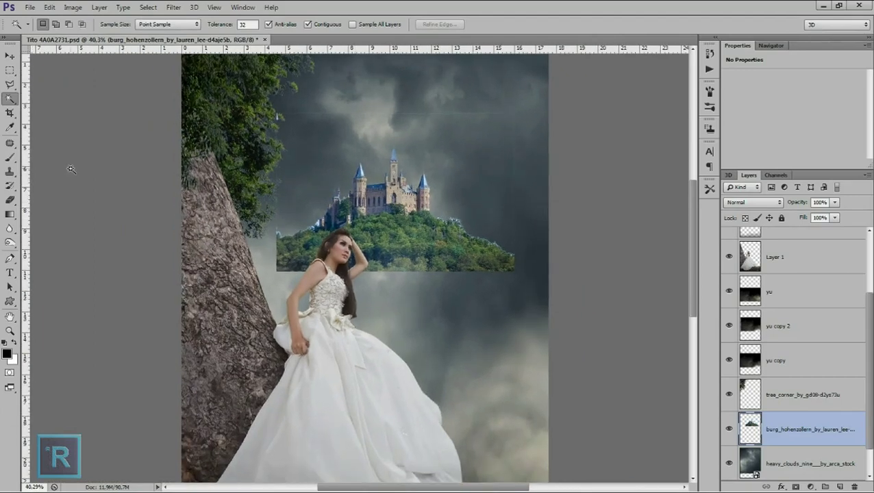
{"action": "left_click", "coordinate": [11, 200]}
{"action": "right_click", "coordinate": [326, 137]}
{"action": "left_click_drag", "start_coordinate": [338, 148], "coordinate": [326, 148]}
{"action": "key", "text": "Return"}
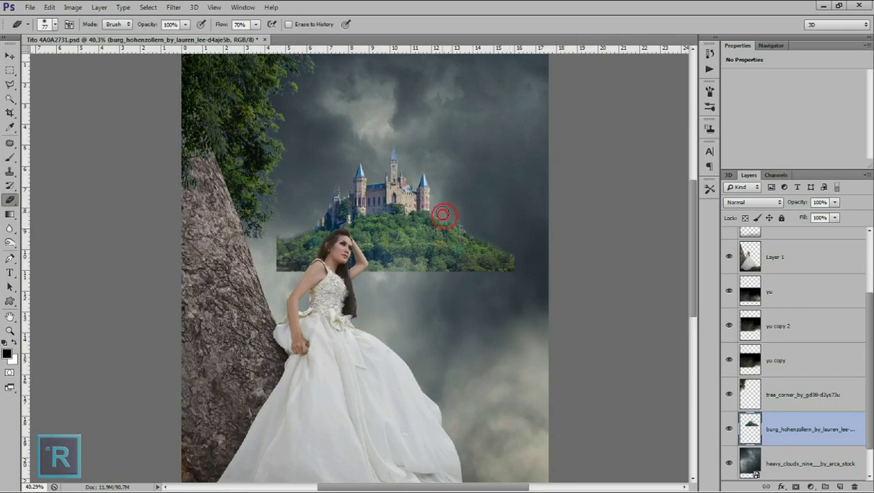
Bring up Free Transform options on the castle layer.
{"action": "scroll", "coordinate": [519, 252], "scroll_direction": "down", "scroll_amount": 1}
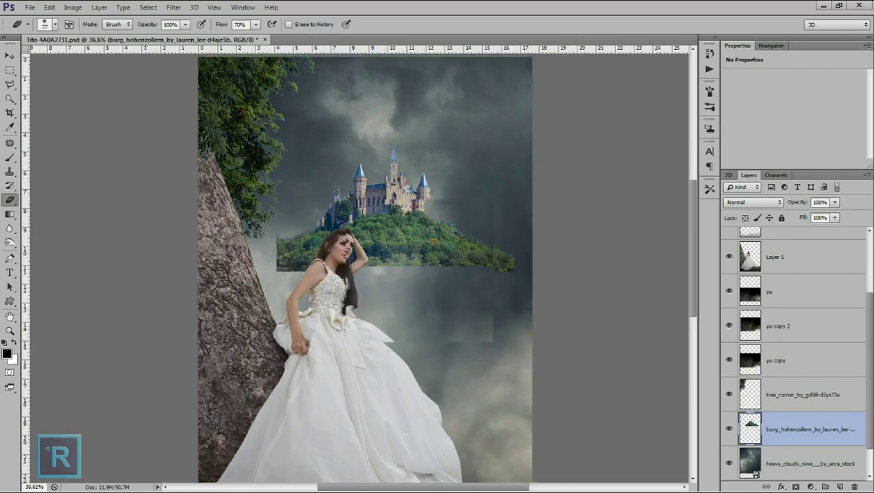
{"action": "key", "text": "ctrl+t"}
{"action": "right_click", "coordinate": [384, 173]}
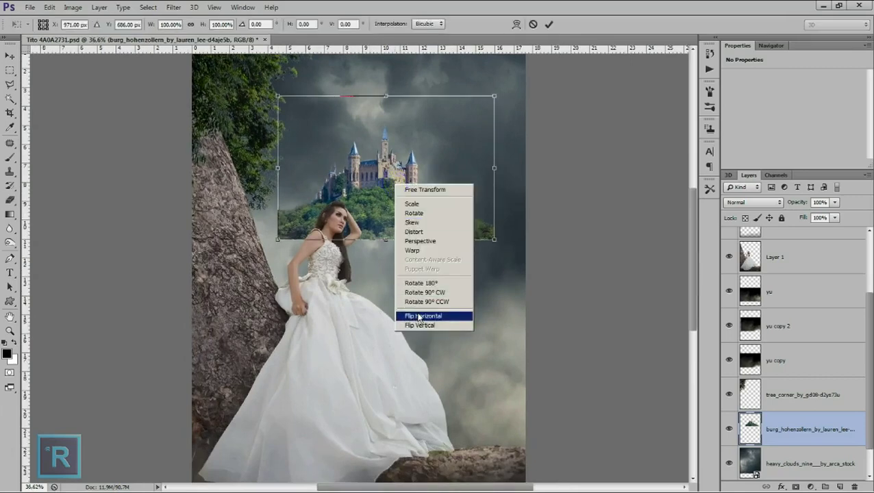
Mirror the castle horizontally, move it right and enlarge it to about 137%.
{"action": "left_click", "coordinate": [418, 313]}
{"action": "left_click_drag", "start_coordinate": [417, 216], "coordinate": [456, 218]}
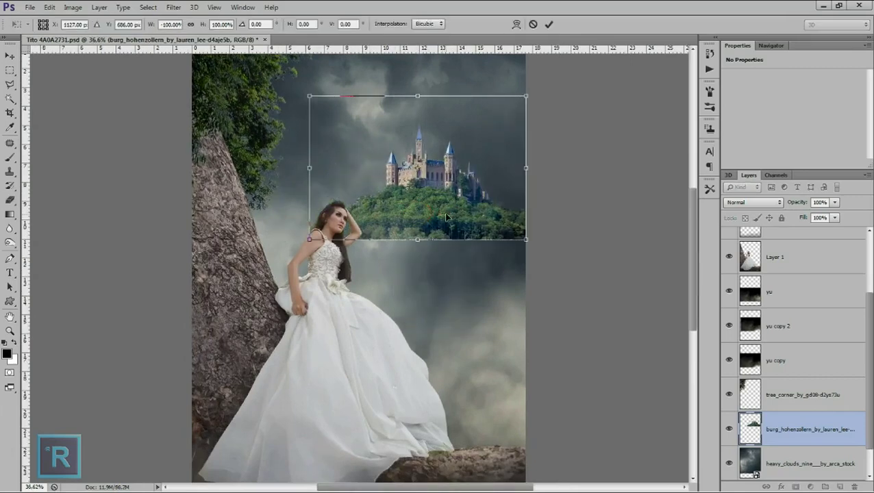
{"action": "scroll", "coordinate": [400, 233], "scroll_direction": "down", "scroll_amount": 1}
{"action": "left_click_drag", "start_coordinate": [321, 236], "coordinate": [280, 264]}
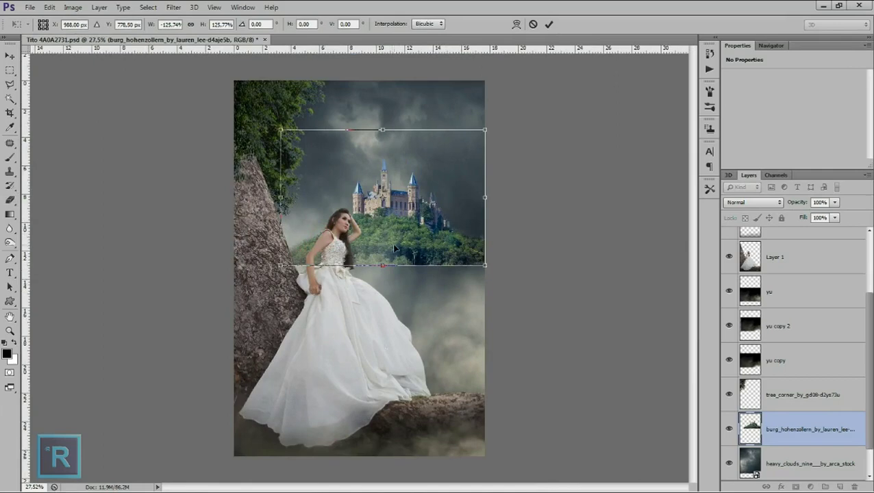
{"action": "left_click_drag", "start_coordinate": [400, 241], "coordinate": [429, 242]}
{"action": "left_click_drag", "start_coordinate": [308, 263], "coordinate": [296, 275]}
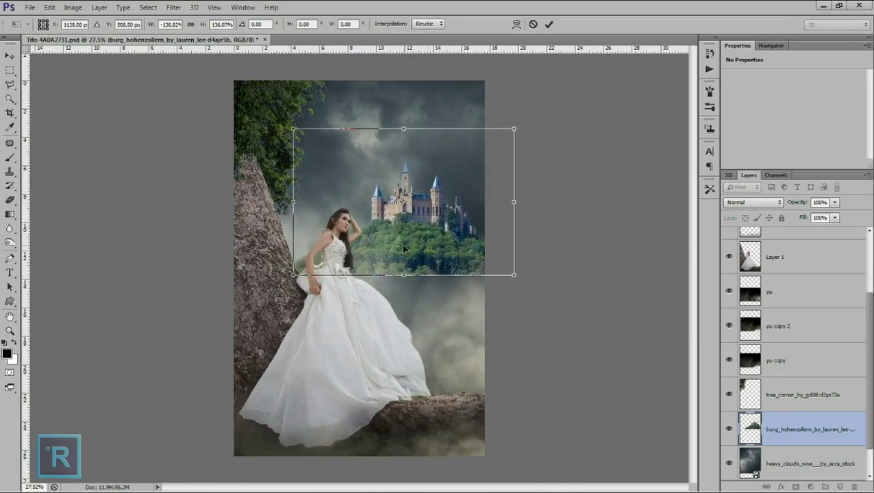
{"action": "key", "text": "Return"}
{"action": "key", "text": "e"}
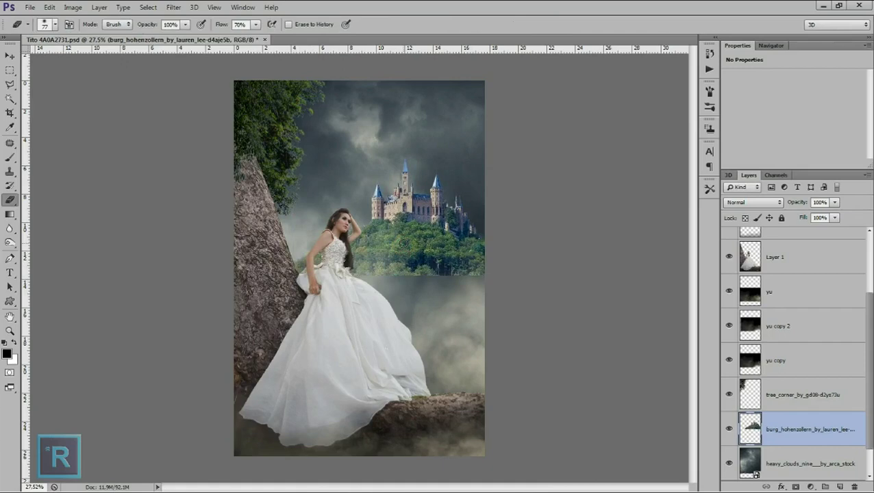
{"action": "scroll", "coordinate": [400, 242], "scroll_direction": "up", "scroll_amount": 1}
{"action": "scroll", "coordinate": [425, 260], "scroll_direction": "up", "scroll_amount": 1}
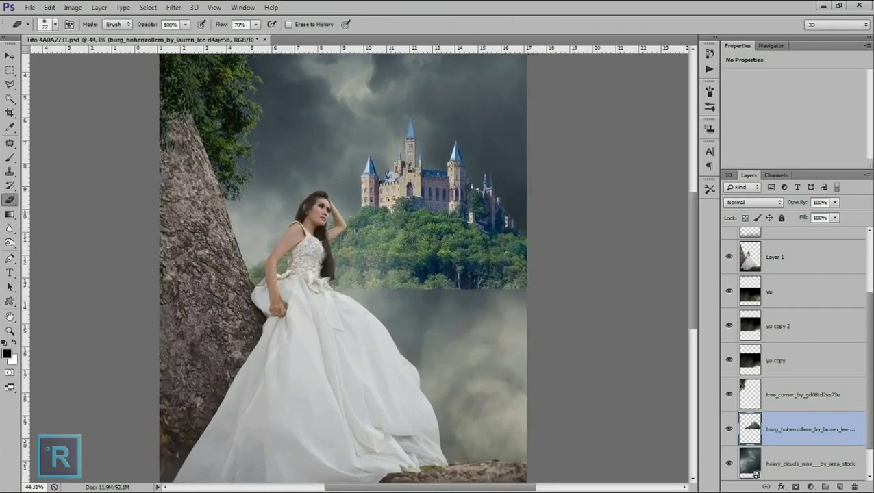
{"action": "scroll", "coordinate": [466, 288], "scroll_direction": "up", "scroll_amount": 1}
{"action": "scroll", "coordinate": [502, 314], "scroll_direction": "up", "scroll_amount": 1}
{"action": "scroll", "coordinate": [503, 313], "scroll_direction": "down", "scroll_amount": 1}
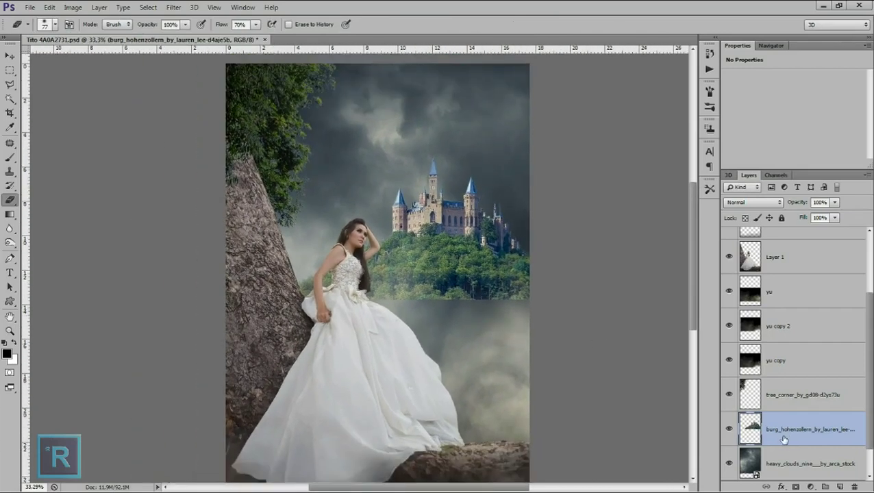
{"action": "left_click", "coordinate": [808, 486]}
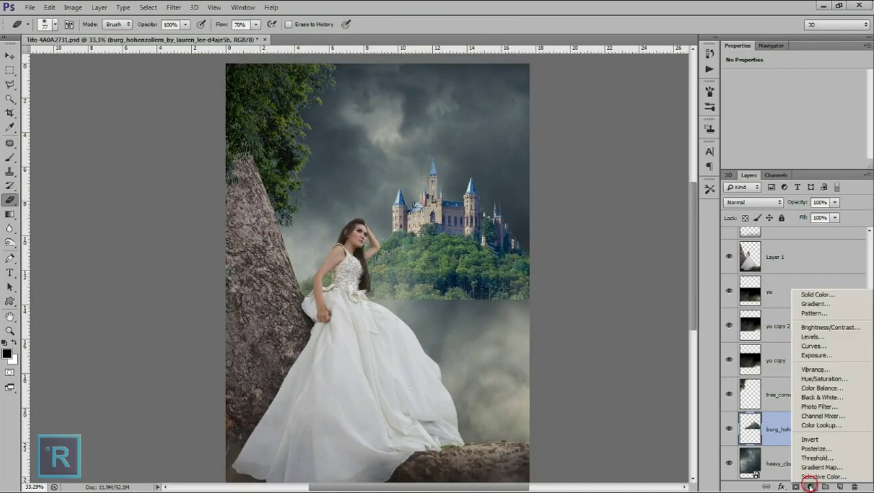
Add a Curves adjustment clipped to the castle layer and pull the curve down to darken it.
{"action": "left_click", "coordinate": [830, 347]}
{"action": "left_click", "coordinate": [788, 165]}
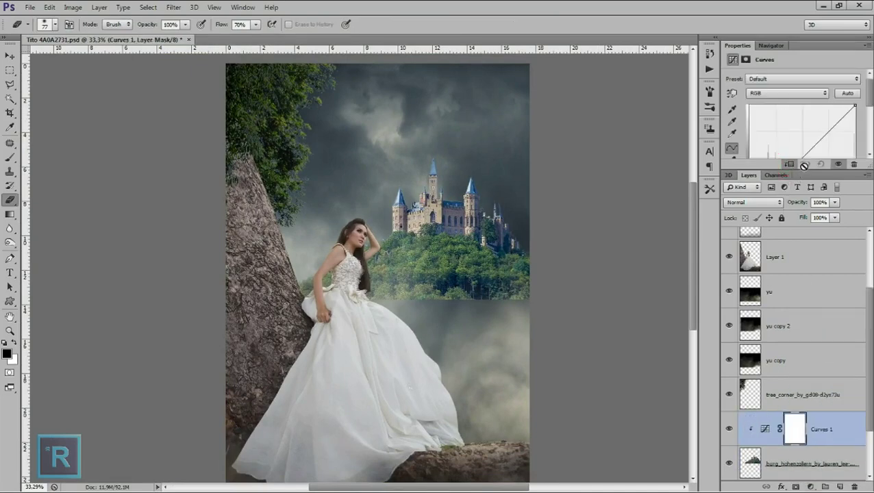
{"action": "left_click", "coordinate": [814, 168]}
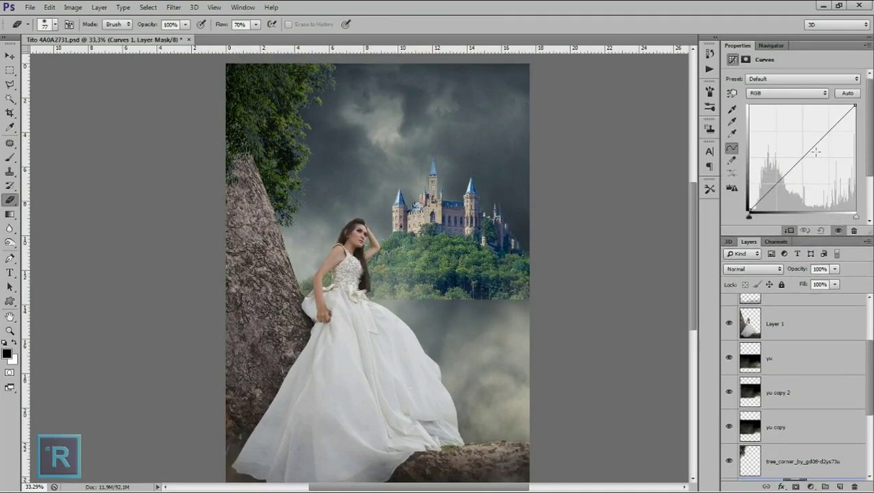
{"action": "left_click_drag", "start_coordinate": [815, 145], "coordinate": [812, 158]}
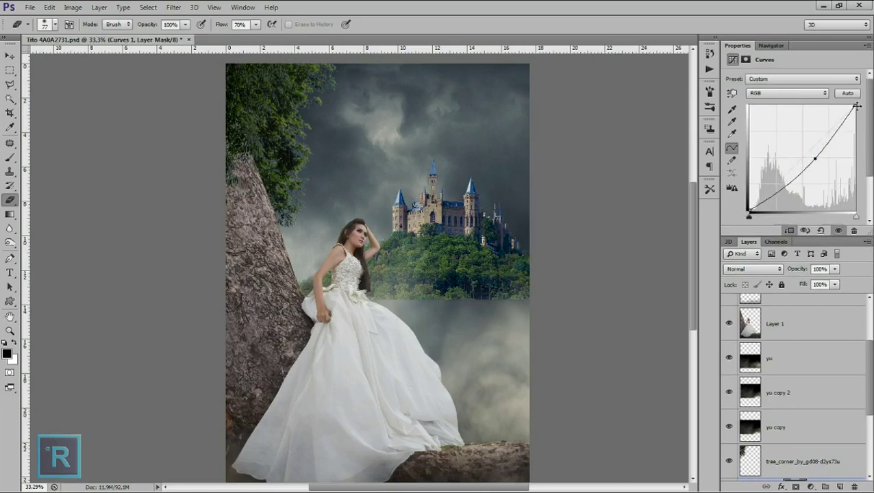
{"action": "left_click_drag", "start_coordinate": [856, 106], "coordinate": [854, 129]}
{"action": "left_click_drag", "start_coordinate": [815, 158], "coordinate": [821, 163]}
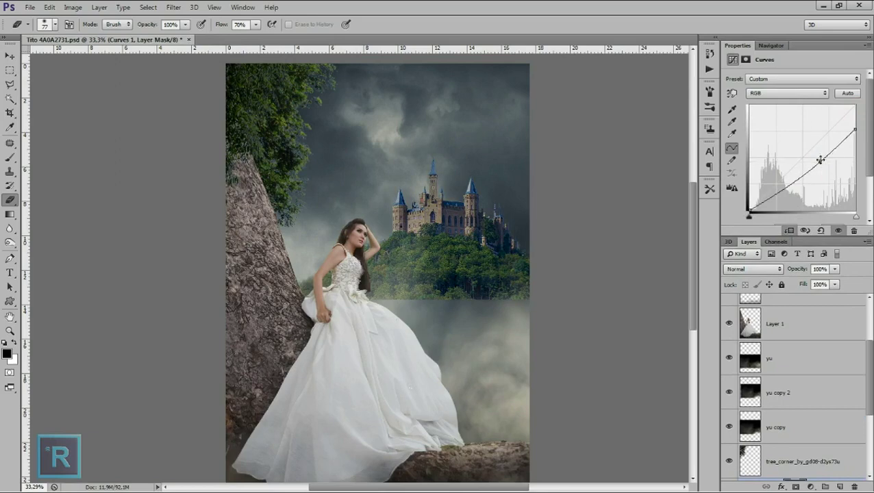
{"action": "left_click_drag", "start_coordinate": [852, 131], "coordinate": [853, 118]}
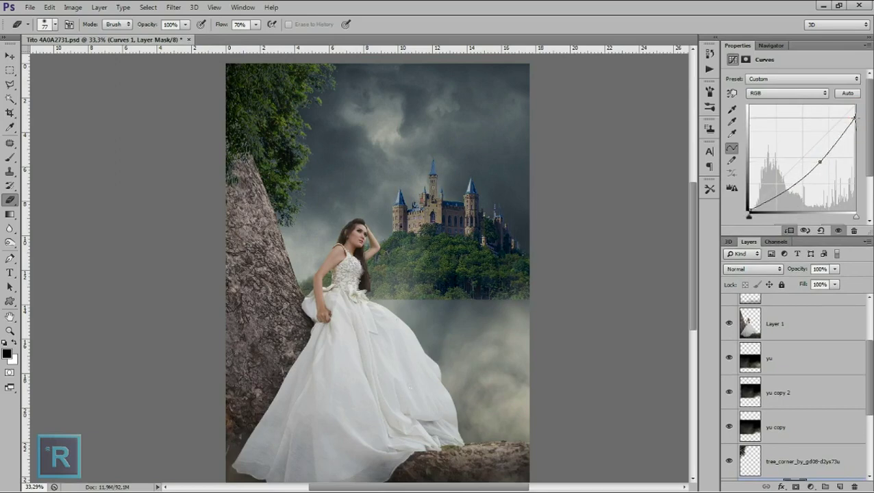
{"action": "left_click_drag", "start_coordinate": [820, 161], "coordinate": [820, 161]}
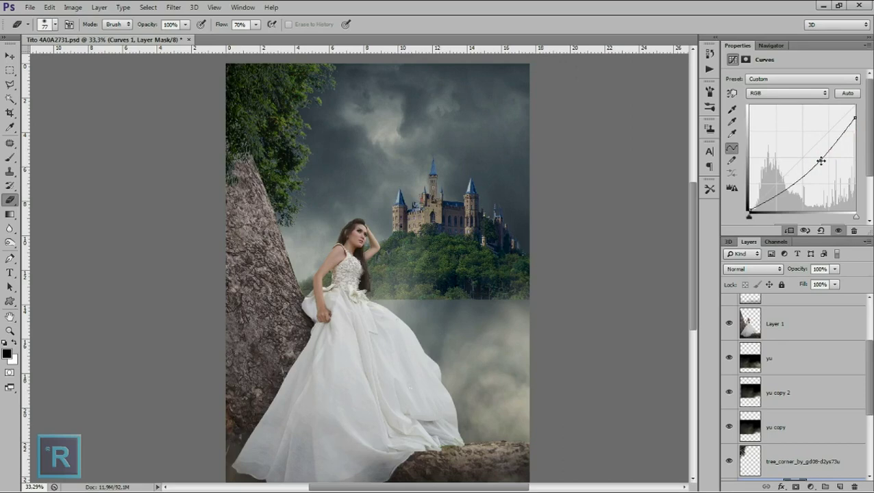
{"action": "left_click_drag", "start_coordinate": [851, 117], "coordinate": [853, 121]}
{"action": "left_click_drag", "start_coordinate": [821, 160], "coordinate": [817, 162]}
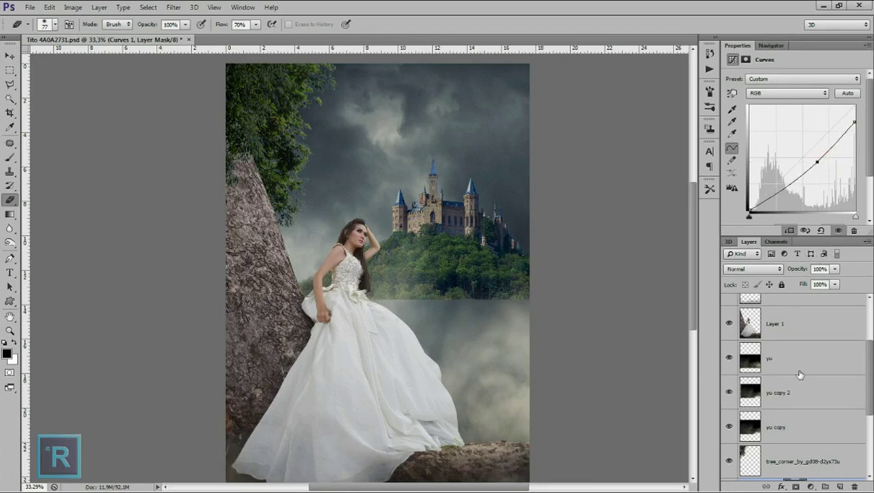
{"action": "scroll", "coordinate": [800, 374], "scroll_direction": "down", "scroll_amount": 1}
{"action": "scroll", "coordinate": [800, 374], "scroll_direction": "down", "scroll_amount": 2}
Add a clipped Color Balance shifting the castle's midtones toward cyan (-12) and blue.
{"action": "left_click", "coordinate": [823, 395]}
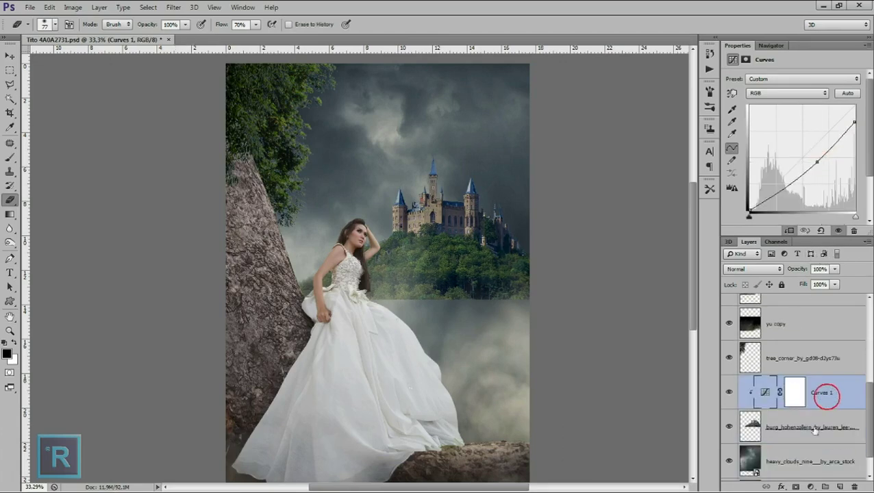
{"action": "left_click", "coordinate": [809, 486]}
{"action": "left_click", "coordinate": [794, 387]}
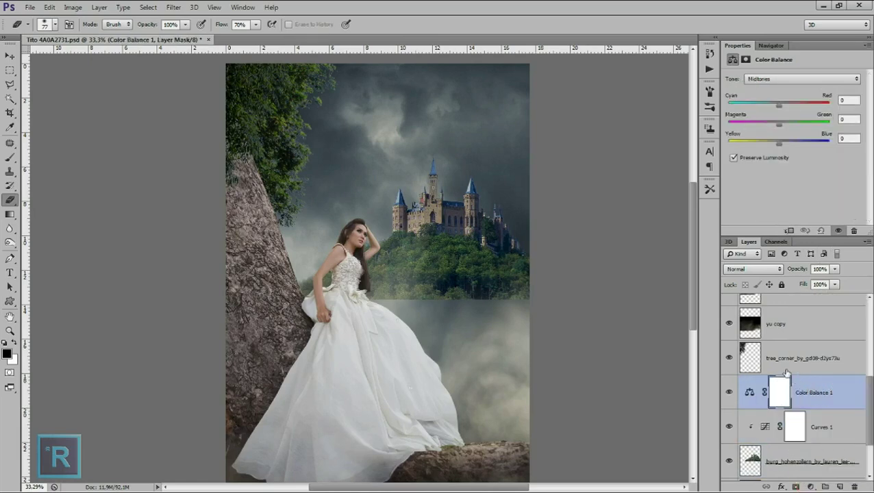
{"action": "left_click", "coordinate": [787, 229]}
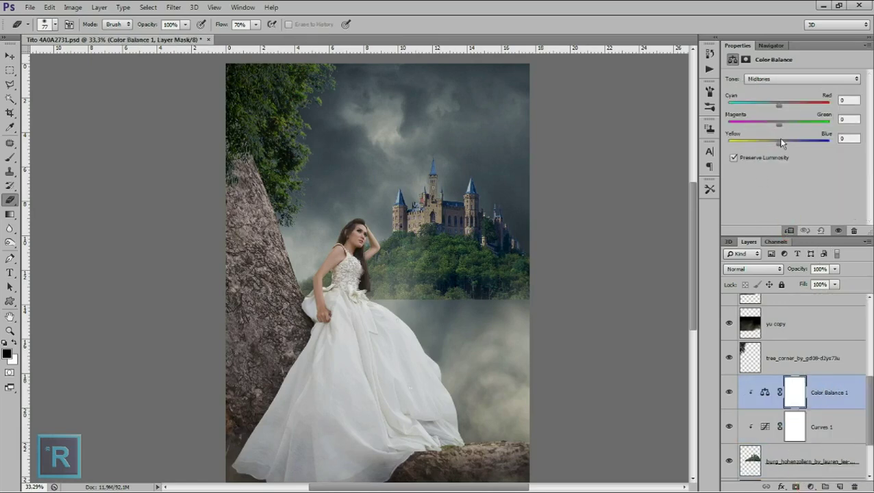
{"action": "left_click_drag", "start_coordinate": [786, 141], "coordinate": [783, 141]}
{"action": "mouse_move", "coordinate": [778, 105]}
{"action": "left_mouse_down"}
{"action": "mouse_move", "coordinate": [771, 128]}
{"action": "mouse_move", "coordinate": [786, 143]}
{"action": "left_mouse_up"}
{"action": "left_click", "coordinate": [817, 467], "text": "shift"}
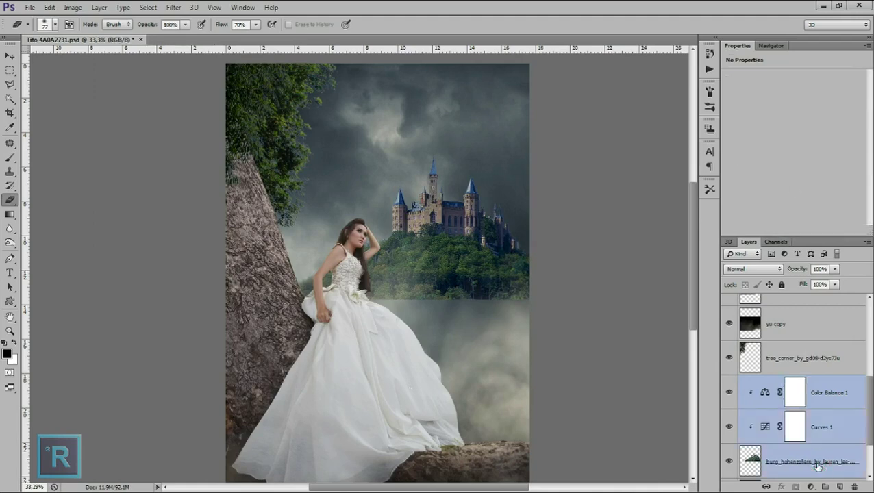
Merge the Curves and Color Balance into the castle, then lasso the hill's lower band onto Layer 3.
{"action": "key", "text": "ctrl+e"}
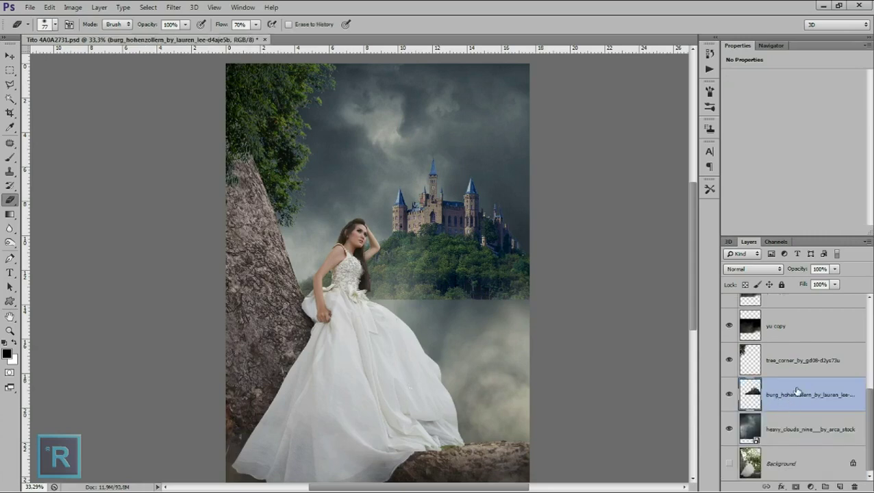
{"action": "left_click", "coordinate": [10, 84]}
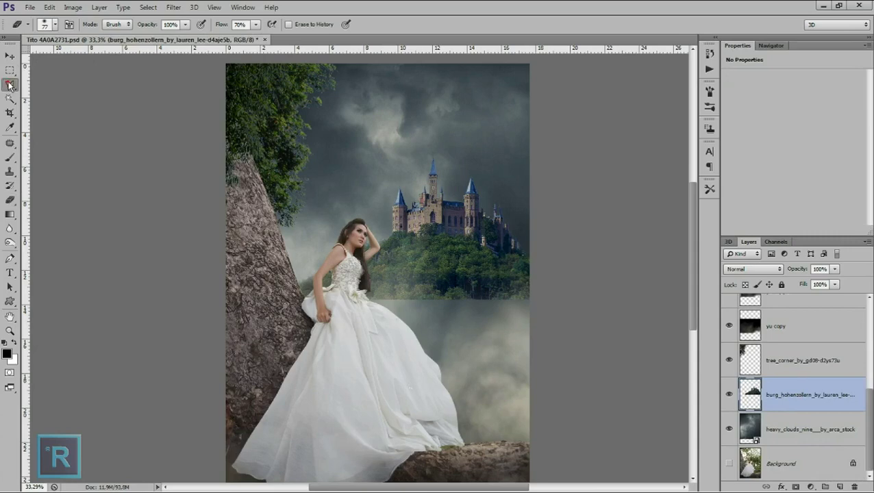
{"action": "right_click", "coordinate": [12, 87]}
{"action": "left_click", "coordinate": [37, 81]}
{"action": "left_click", "coordinate": [283, 320]}
{"action": "left_click", "coordinate": [385, 192]}
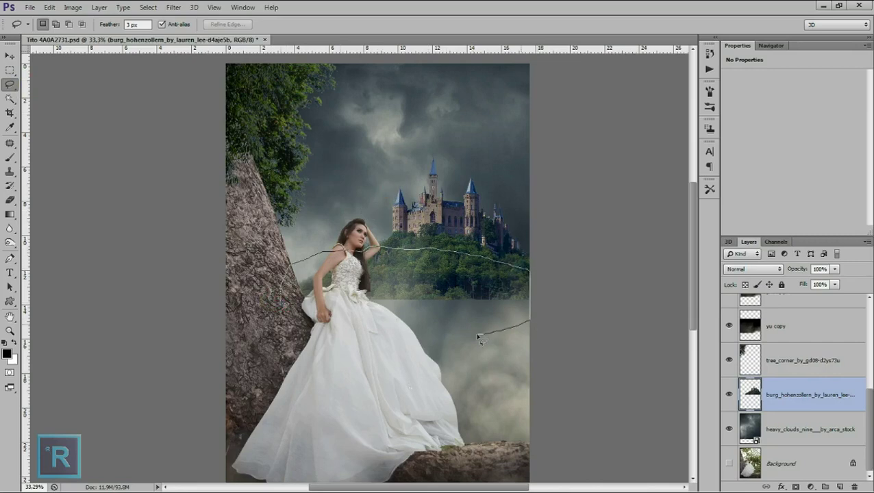
{"action": "left_click_drag", "start_coordinate": [494, 335], "coordinate": [283, 327]}
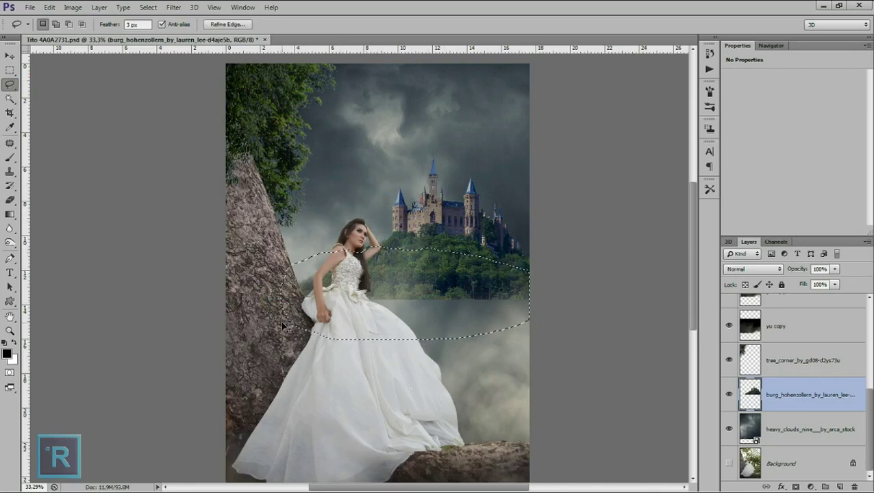
{"action": "key", "text": "ctrl+j"}
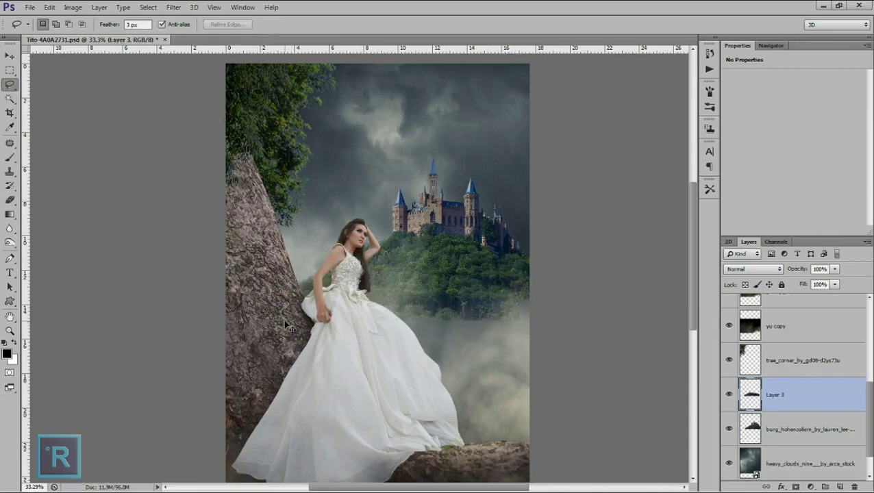
Enlarge the Layer 3 hill band slightly.
{"action": "key", "text": "ctrl+t"}
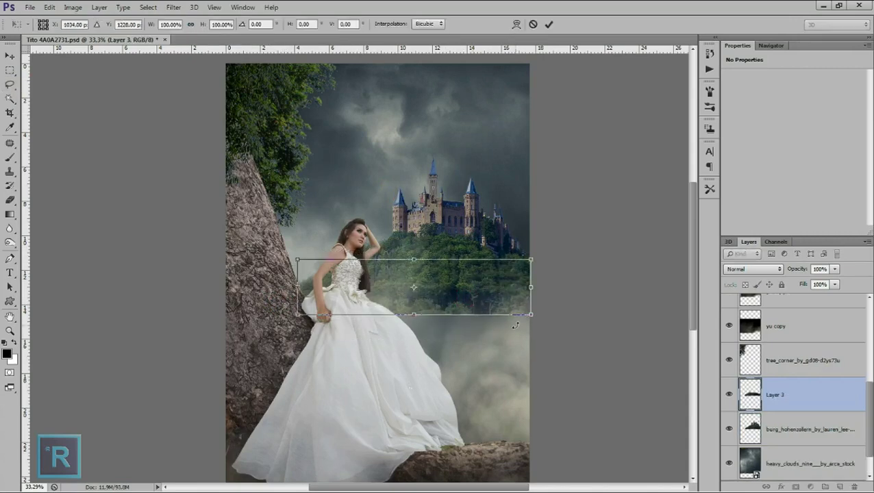
{"action": "left_click_drag", "start_coordinate": [531, 314], "coordinate": [513, 299]}
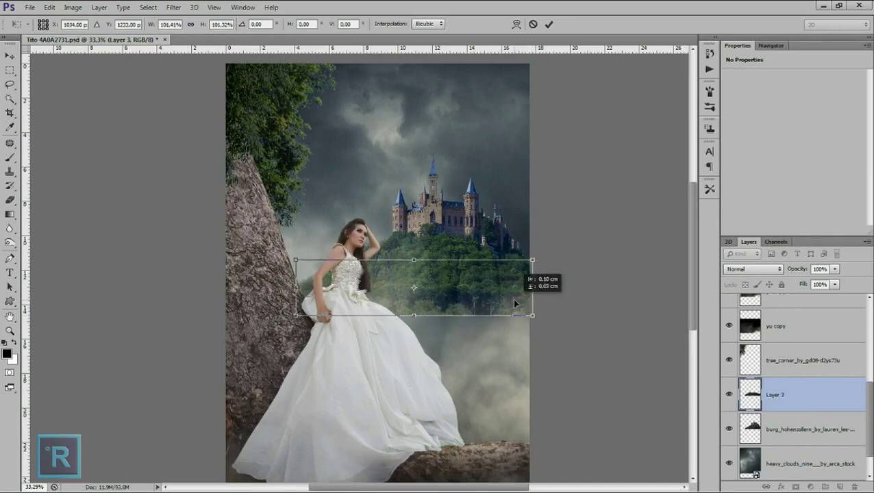
{"action": "double_click", "coordinate": [504, 295]}
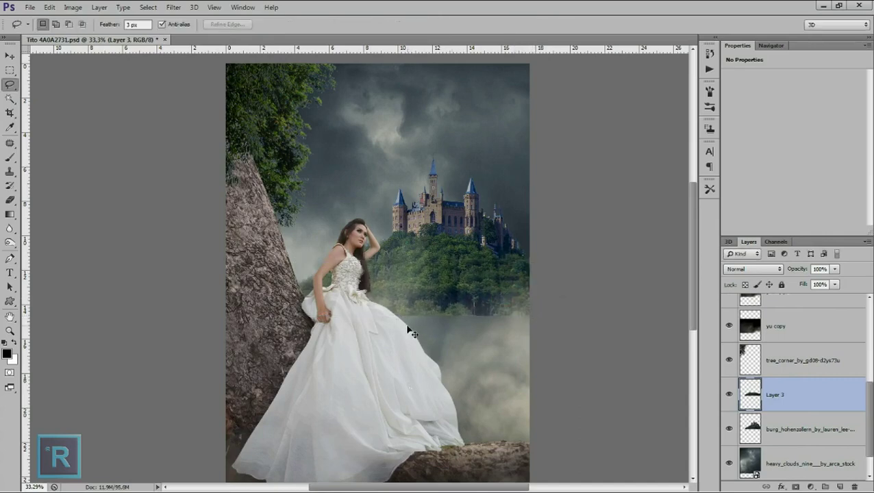
Duplicate the band as Layer 3 copy, move it down about 0.78 cm and enlarge it.
{"action": "key", "text": "ctrl+j"}
{"action": "key", "text": "ctrl+t"}
{"action": "left_click_drag", "start_coordinate": [451, 293], "coordinate": [453, 306]}
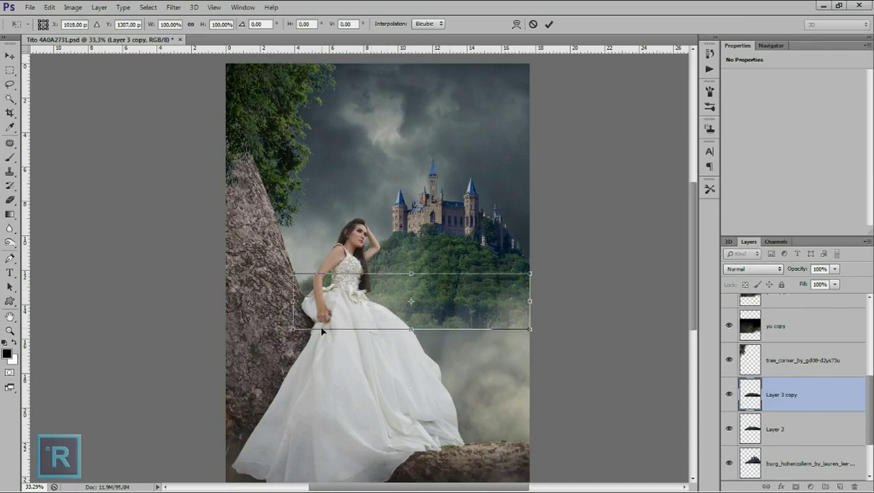
{"action": "left_click_drag", "start_coordinate": [293, 329], "coordinate": [255, 337]}
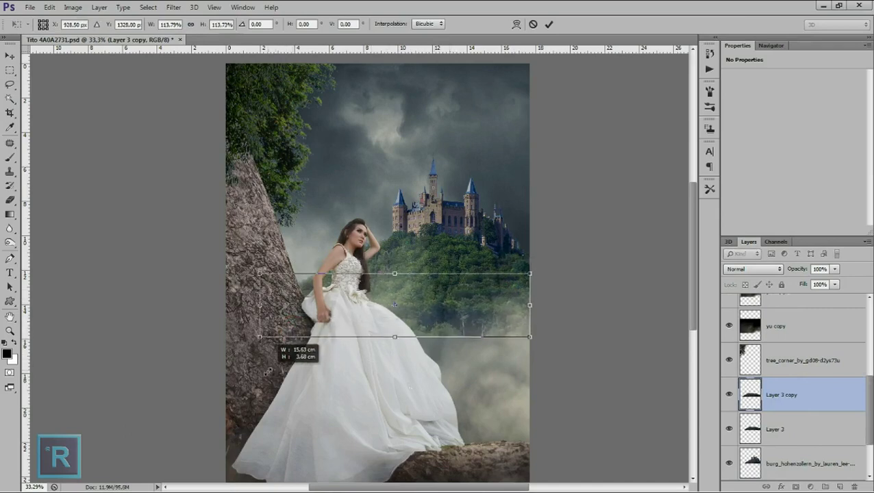
{"action": "left_click_drag", "start_coordinate": [495, 306], "coordinate": [500, 313]}
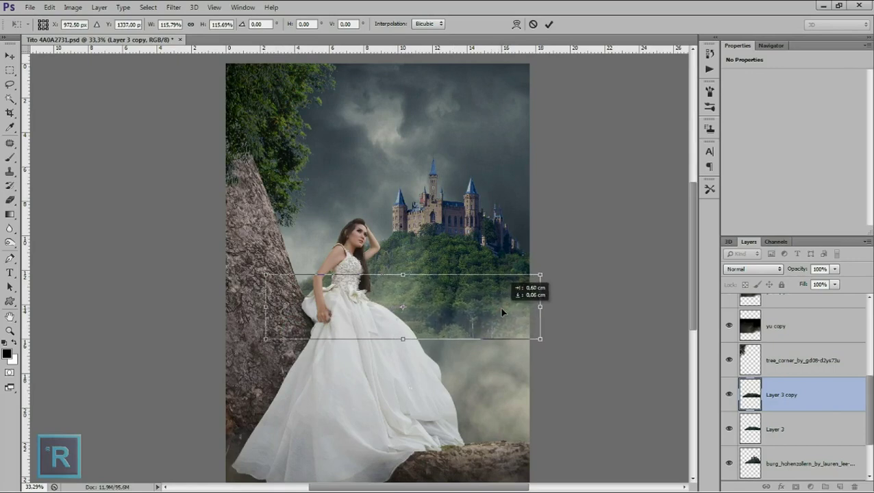
{"action": "key", "text": "Return"}
{"action": "key", "text": "l"}
{"action": "left_click_drag", "start_coordinate": [364, 347], "coordinate": [347, 338]}
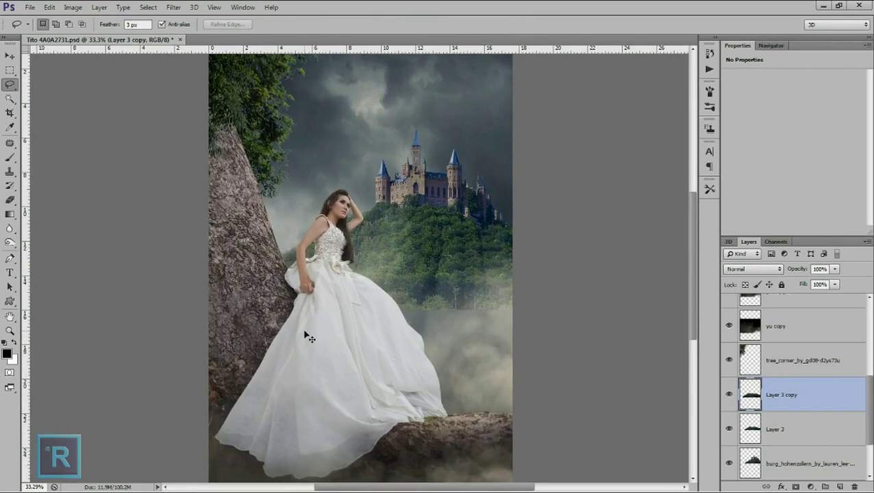
Duplicate it again as Layer 3 copy 2, enlarged to about 122% and slightly lower.
{"action": "key", "text": "ctrl+j"}
{"action": "key", "text": "ctrl+t"}
{"action": "mouse_move", "coordinate": [524, 314]}
{"action": "left_mouse_down"}
{"action": "mouse_move", "coordinate": [560, 361]}
{"action": "mouse_move", "coordinate": [581, 367]}
{"action": "left_mouse_up"}
{"action": "left_click_drag", "start_coordinate": [549, 306], "coordinate": [549, 317]}
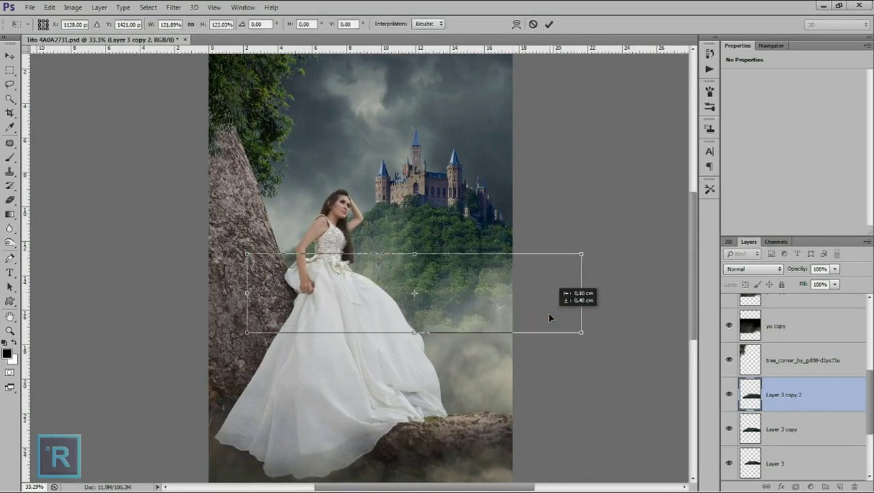
{"action": "double_click", "coordinate": [483, 299]}
{"action": "key", "text": "l"}
{"action": "mouse_move", "coordinate": [449, 337]}
{"action": "left_mouse_down"}
{"action": "mouse_move", "coordinate": [432, 313]}
{"action": "mouse_move", "coordinate": [483, 333]}
{"action": "left_mouse_up"}
Set the Eraser brush to 277 px and select the Layer 3 copy strip.
{"action": "left_click", "coordinate": [10, 199]}
{"action": "right_click", "coordinate": [401, 303]}
{"action": "type", "text": "277"}
{"action": "key", "text": "Return"}
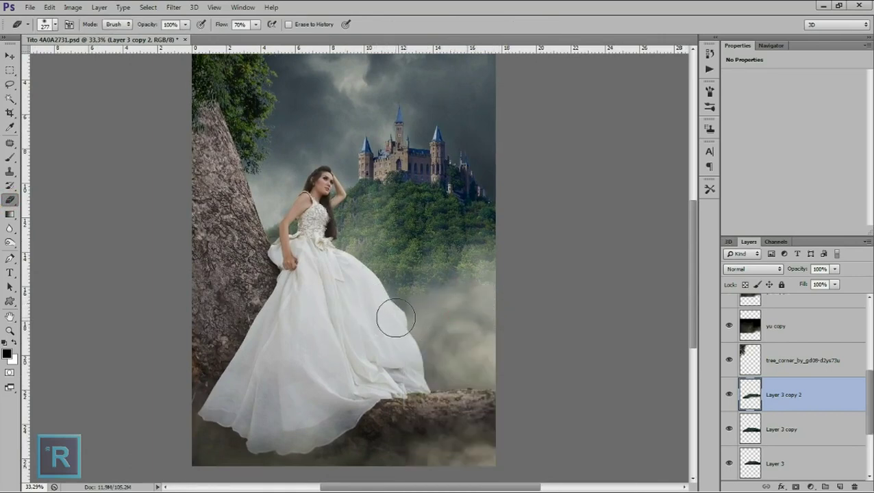
{"action": "left_click", "coordinate": [760, 425]}
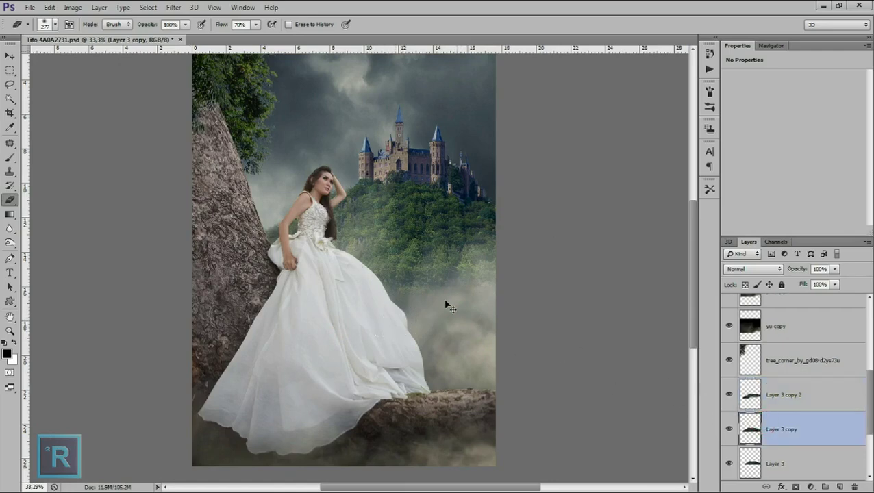
Nudge the Layer 3 copy strip up and the Layer 3 strip slightly down.
{"action": "key", "text": "ctrl+t"}
{"action": "mouse_move", "coordinate": [456, 264]}
{"action": "left_mouse_down"}
{"action": "mouse_move", "coordinate": [468, 266]}
{"action": "mouse_move", "coordinate": [452, 255]}
{"action": "left_mouse_up"}
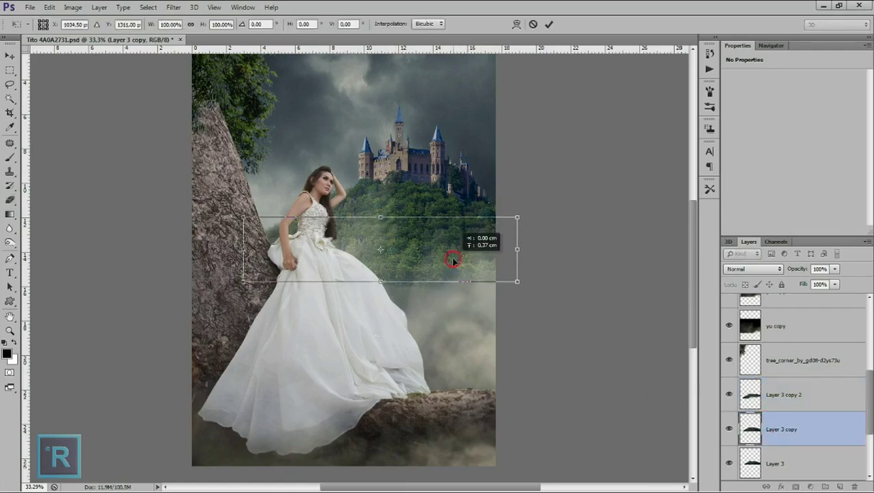
{"action": "key", "text": "Return"}
{"action": "left_click", "coordinate": [791, 459]}
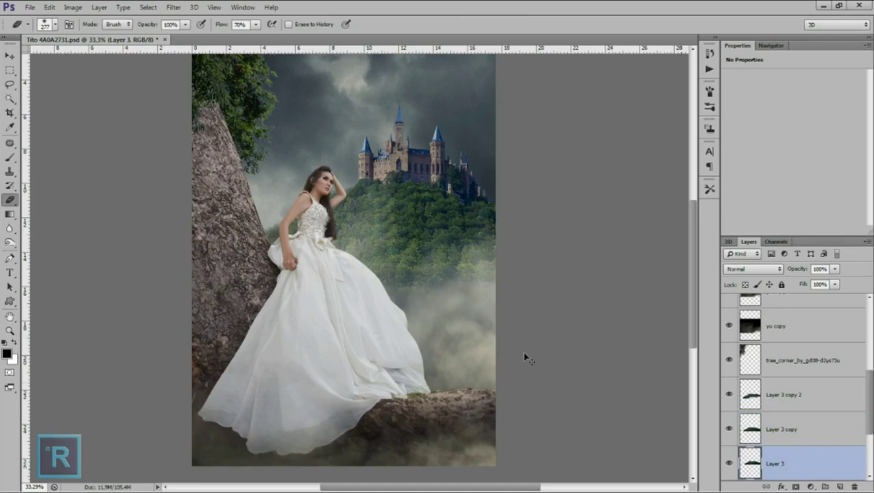
{"action": "key", "text": "ctrl+t"}
{"action": "mouse_move", "coordinate": [464, 247]}
{"action": "left_mouse_down"}
{"action": "mouse_move", "coordinate": [455, 252]}
{"action": "mouse_move", "coordinate": [484, 248]}
{"action": "mouse_move", "coordinate": [454, 253]}
{"action": "left_mouse_up"}
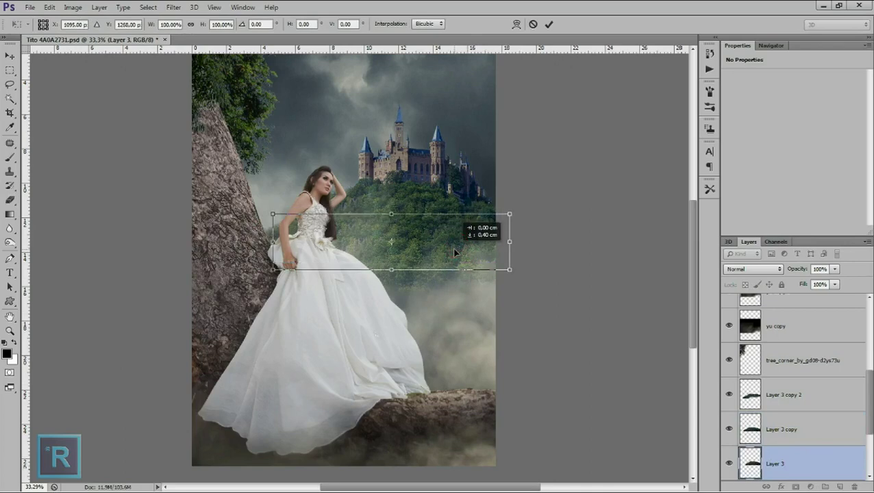
{"action": "key", "text": "Return"}
{"action": "key", "text": "e"}
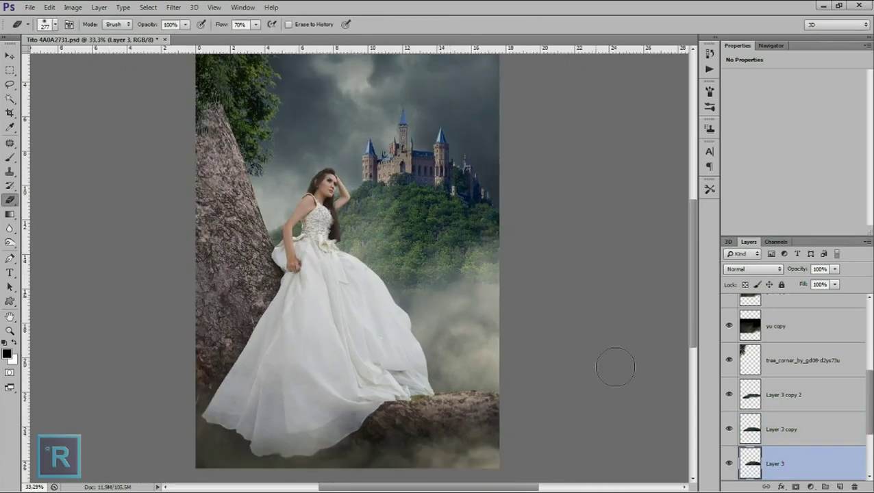
Shift the Layer 3 copy strip about 0.84 cm to the left.
{"action": "scroll", "coordinate": [786, 458], "scroll_direction": "down", "scroll_amount": 2}
{"action": "left_click", "coordinate": [791, 362]}
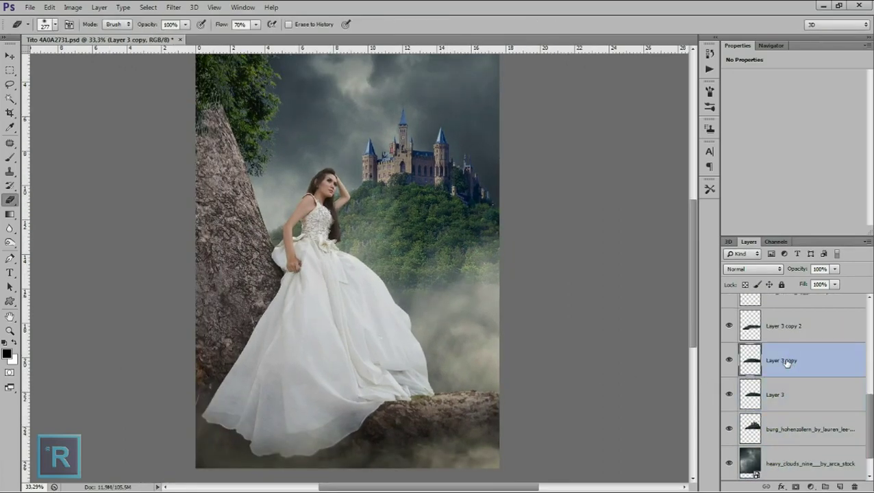
{"action": "key", "text": "ctrl+t"}
{"action": "left_click_drag", "start_coordinate": [482, 258], "coordinate": [467, 258]}
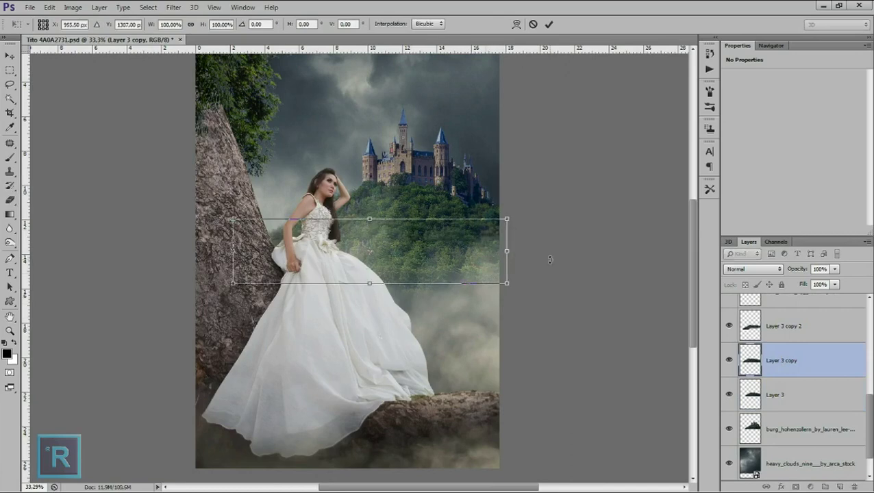
{"action": "key", "text": "Return"}
{"action": "key", "text": "e"}
{"action": "scroll", "coordinate": [510, 302], "scroll_direction": "up", "scroll_amount": 1}
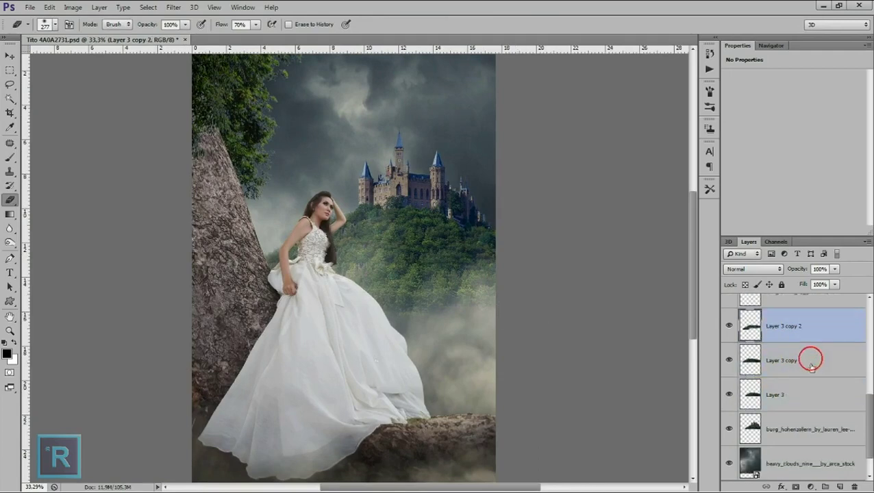
{"action": "scroll", "coordinate": [808, 363], "scroll_direction": "down", "scroll_amount": 1}
Merge the mist strips into the castle layer and add an empty layer above the clouds.
{"action": "left_click", "coordinate": [798, 392], "text": "shift"}
{"action": "key", "text": "ctrl+e"}
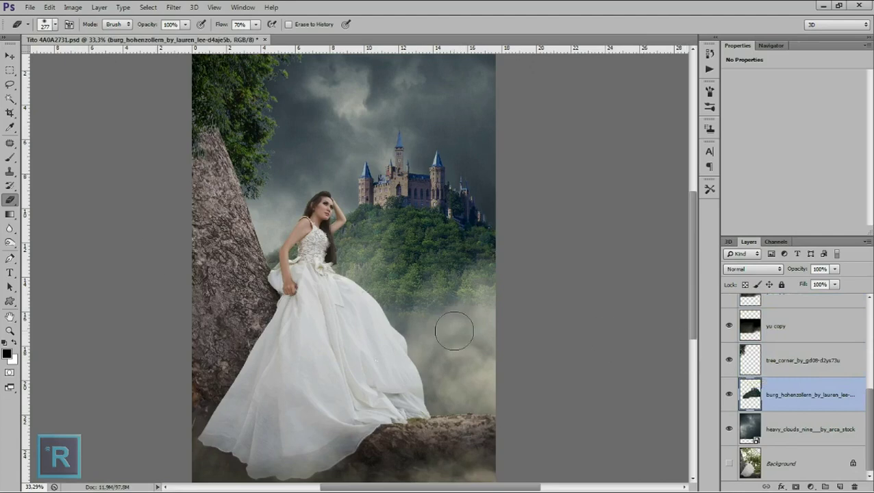
{"action": "left_click", "coordinate": [806, 426]}
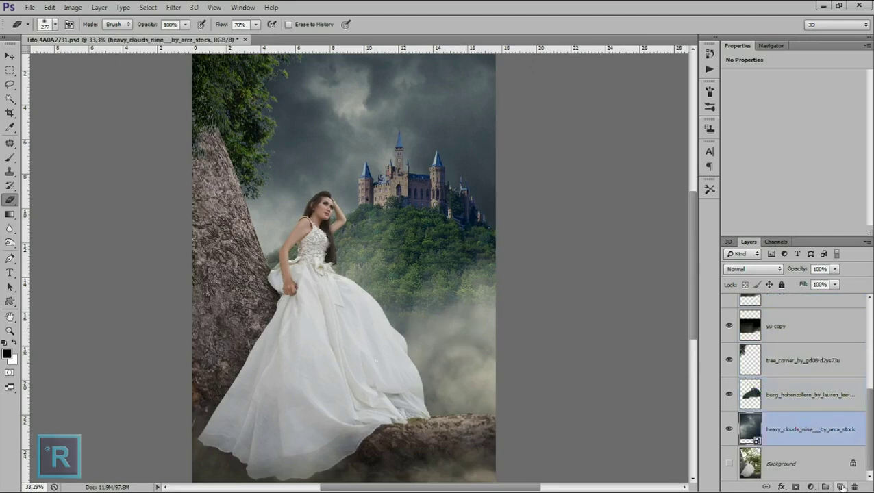
{"action": "left_click", "coordinate": [839, 486]}
{"action": "left_click", "coordinate": [11, 215]}
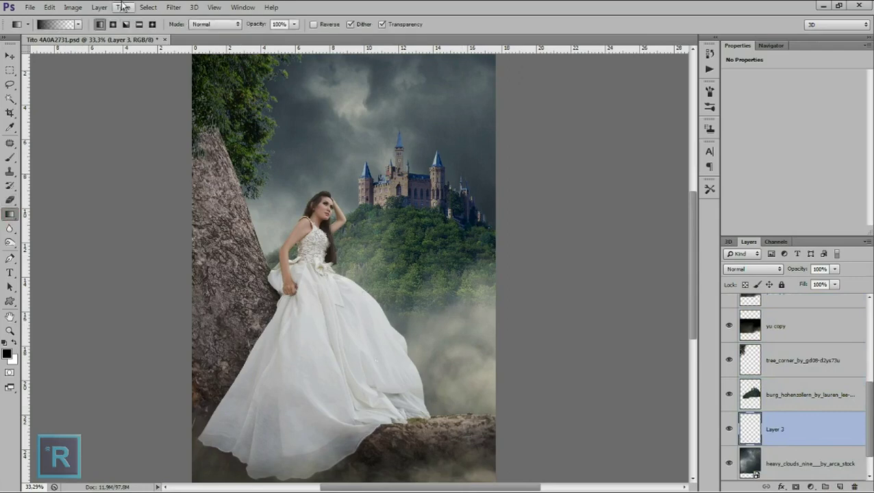
Draw a black linear gradient on Layer 3 and clip it to the castle layer.
{"action": "left_click", "coordinate": [100, 24]}
{"action": "left_click_drag", "start_coordinate": [384, 368], "coordinate": [376, 206]}
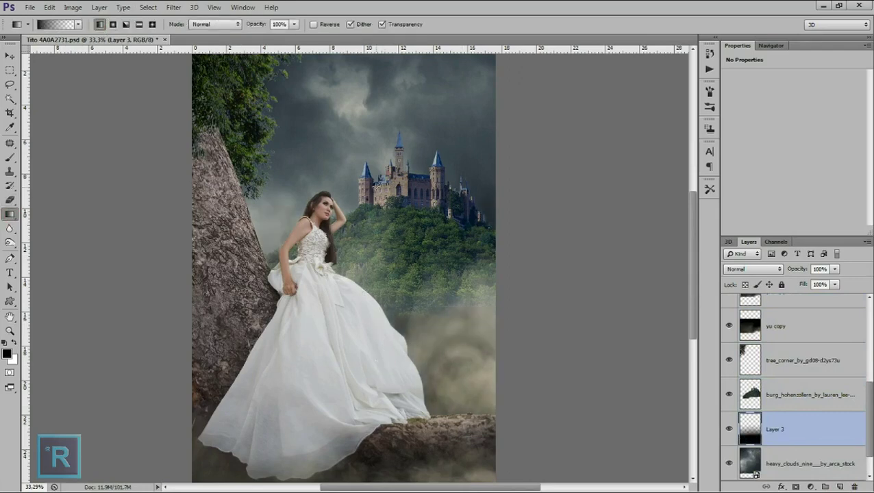
{"action": "left_click_drag", "start_coordinate": [786, 422], "coordinate": [790, 388]}
{"action": "right_click", "coordinate": [825, 393]}
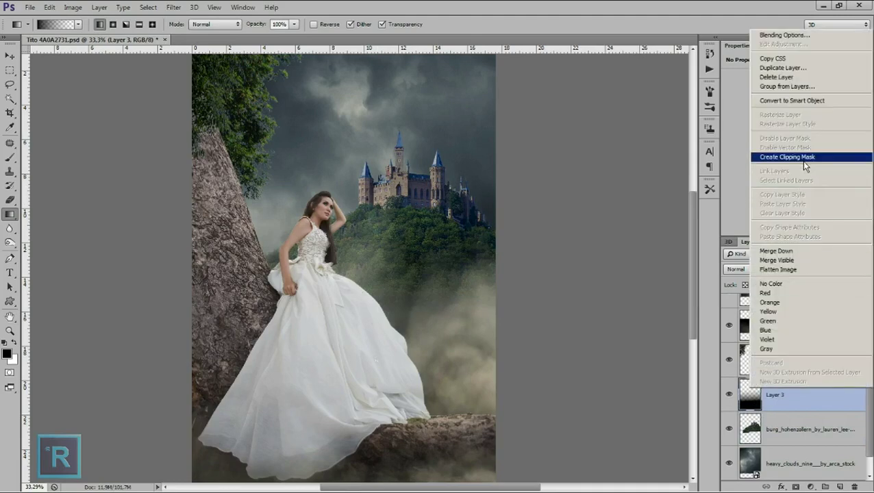
{"action": "left_click", "coordinate": [803, 161]}
Squash the gradient to about 86% height and set its opacity to 51%.
{"action": "key", "text": "ctrl+t"}
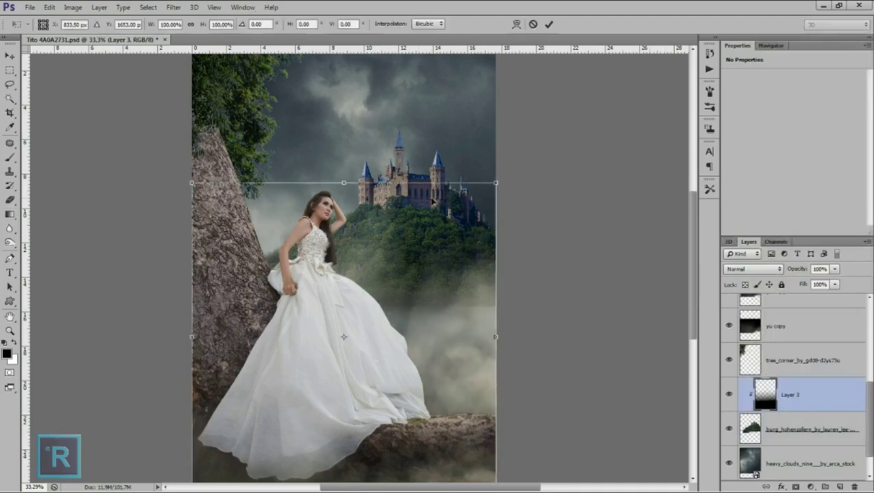
{"action": "left_click_drag", "start_coordinate": [342, 181], "coordinate": [343, 227]}
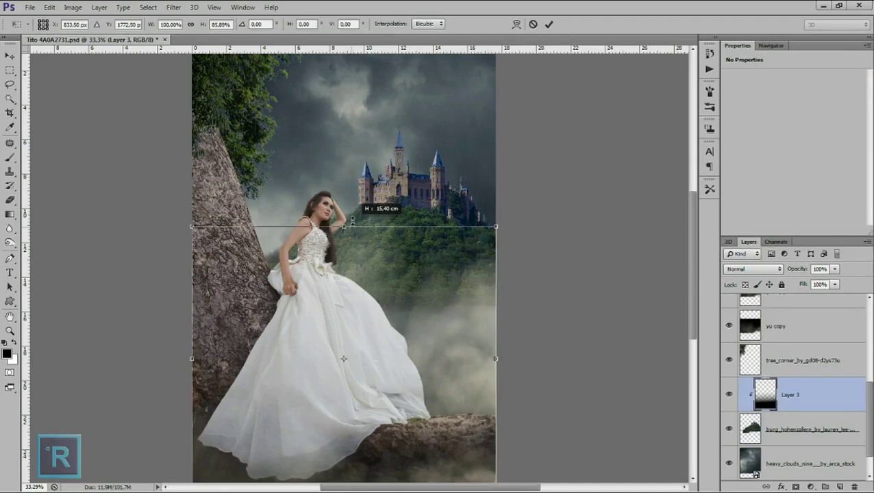
{"action": "key", "text": "Return"}
{"action": "key", "text": "g"}
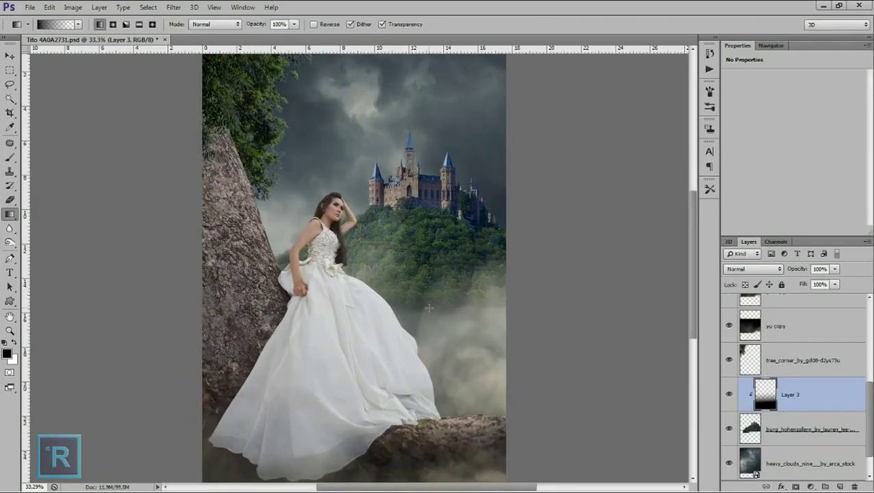
{"action": "left_click_drag", "start_coordinate": [834, 269], "coordinate": [808, 285]}
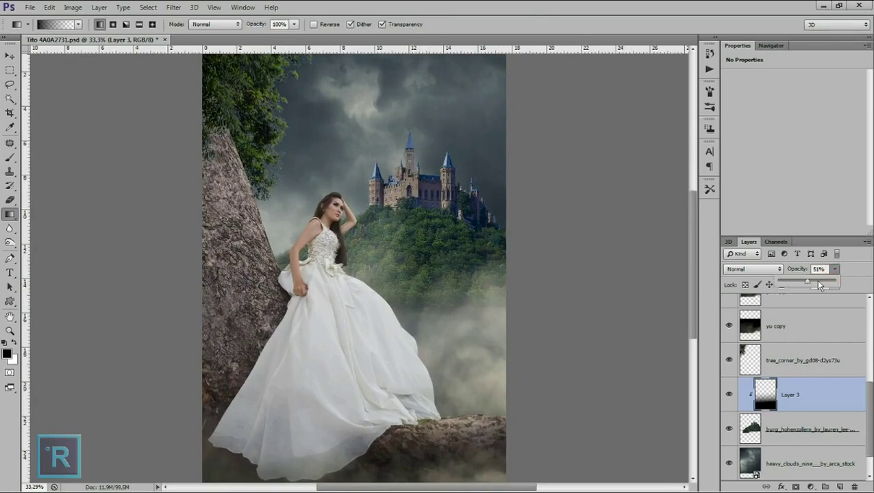
{"action": "left_click", "coordinate": [838, 433]}
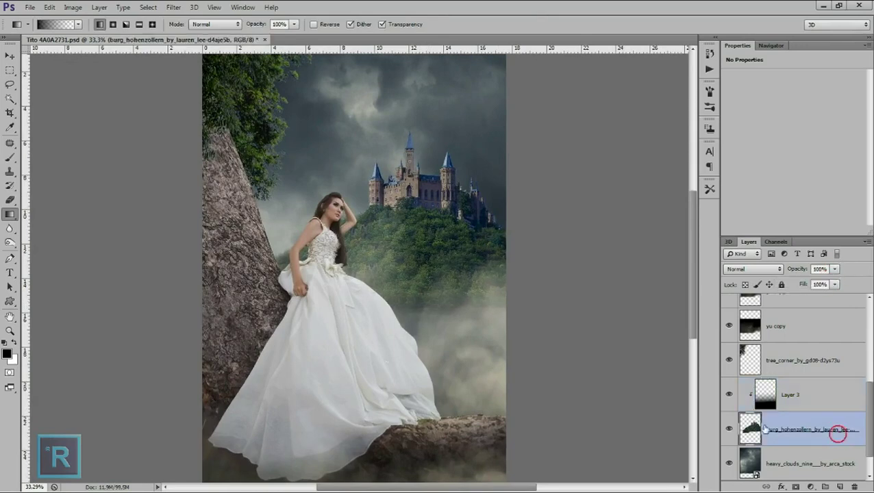
Dodge the hillside below the castle with a 189 px brush, then merge Layer 3 into the castle.
{"action": "left_click", "coordinate": [10, 242]}
{"action": "right_click", "coordinate": [472, 306]}
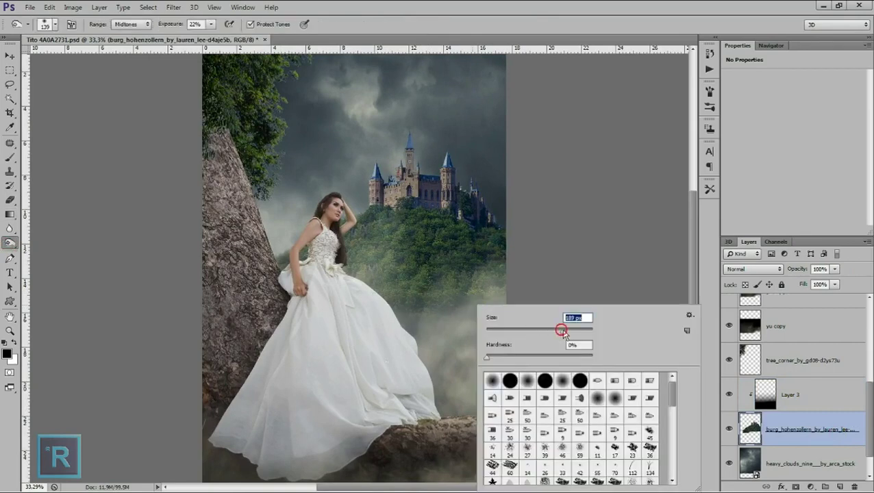
{"action": "key", "text": "Return"}
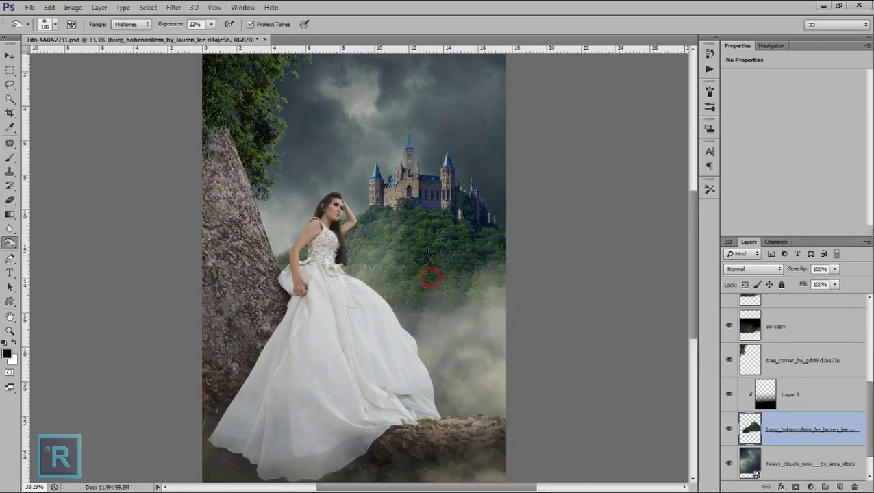
{"action": "left_click", "coordinate": [478, 226]}
{"action": "key", "text": "ctrl+minus"}
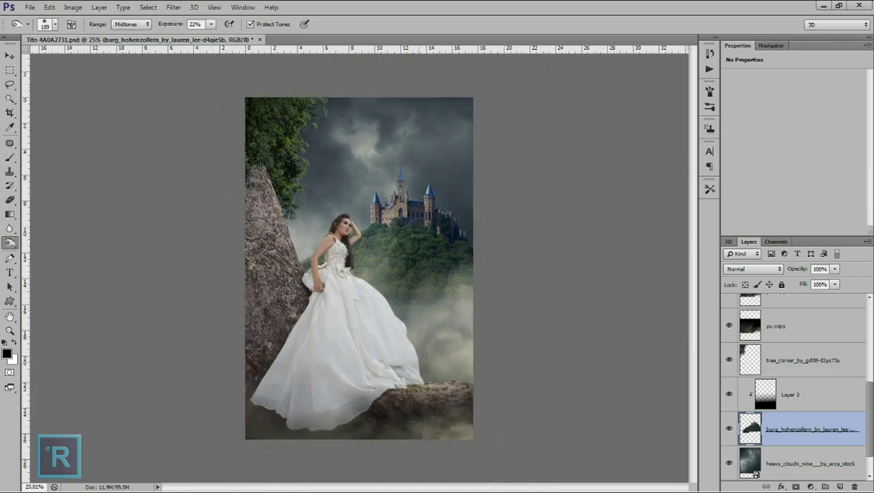
{"action": "key", "text": "ctrl+plus"}
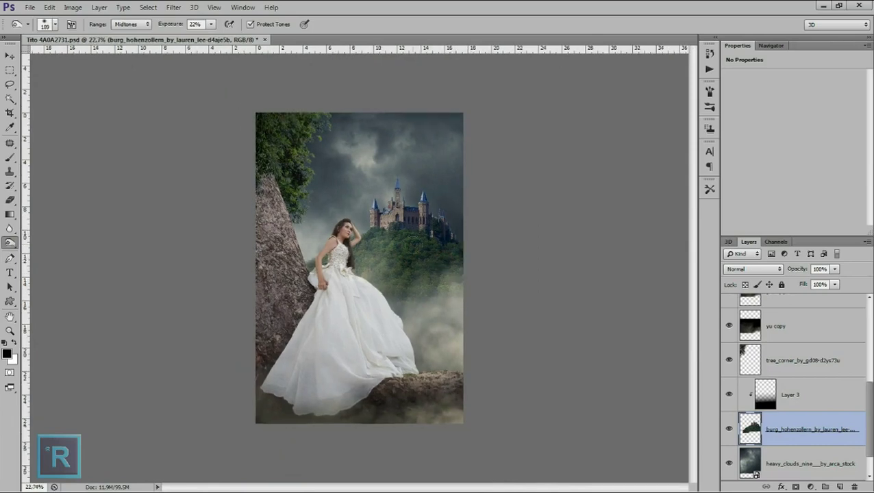
{"action": "left_click", "coordinate": [846, 400]}
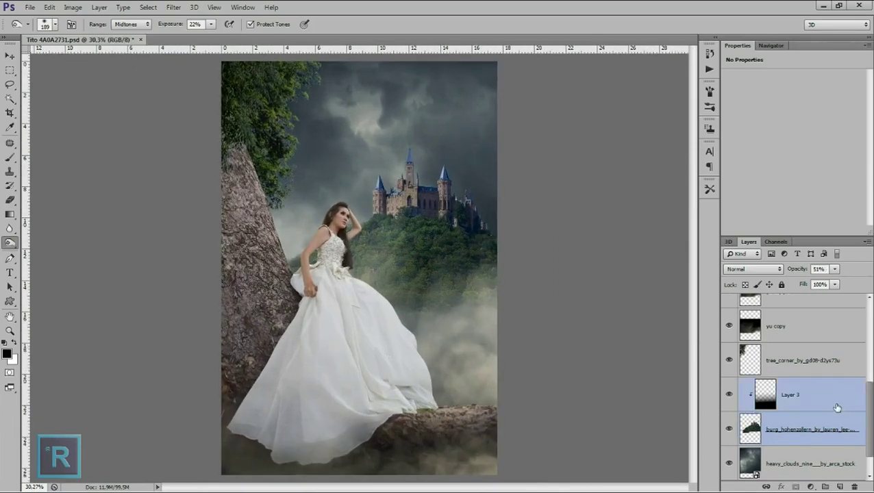
{"action": "key", "text": "Delete"}
{"action": "scroll", "coordinate": [558, 198], "scroll_direction": "up", "scroll_amount": 3}
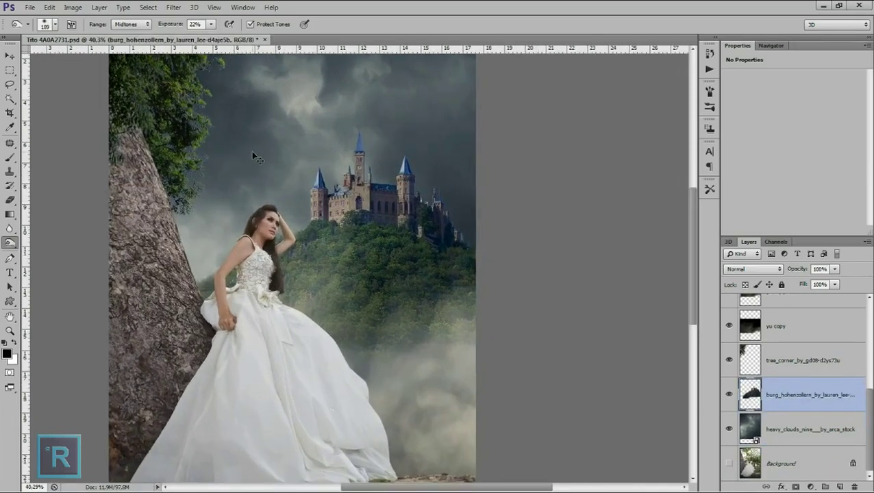
Apply a slight Gaussian blur to the castle layer.
{"action": "left_click", "coordinate": [173, 7]}
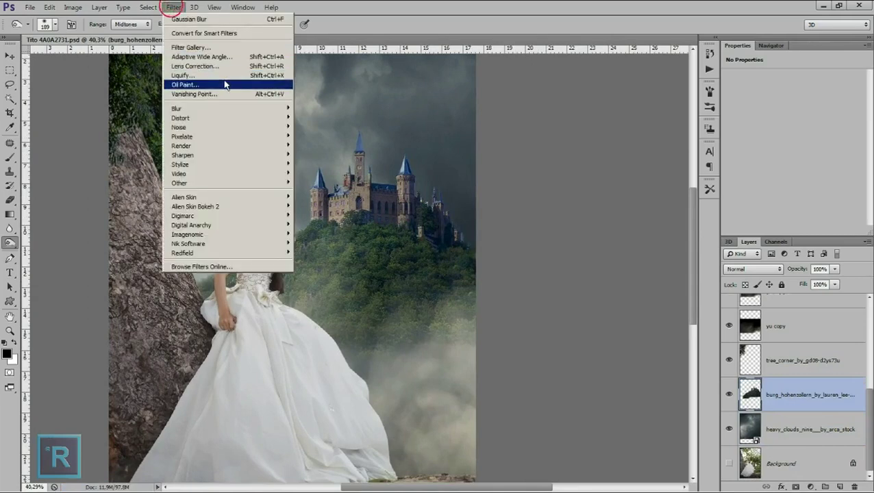
{"action": "mouse_move", "coordinate": [177, 108]}
{"action": "left_click", "coordinate": [322, 178]}
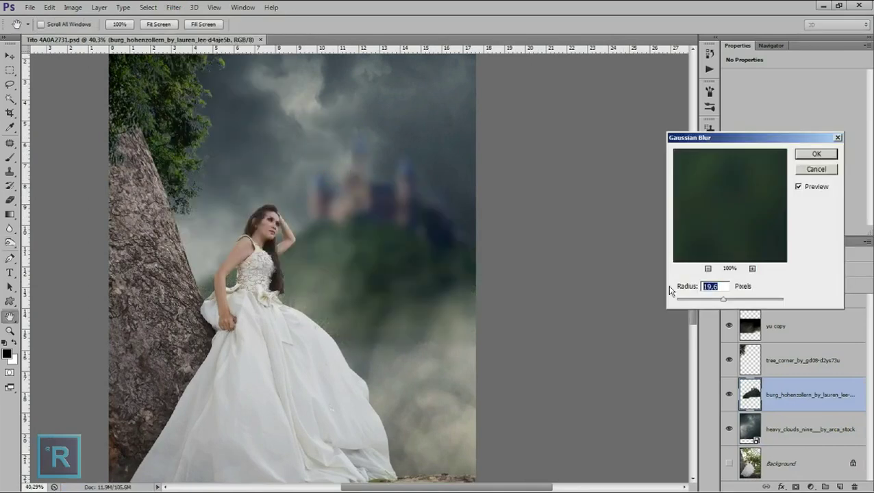
{"action": "mouse_move", "coordinate": [693, 299]}
{"action": "left_mouse_down"}
{"action": "mouse_move", "coordinate": [679, 299]}
{"action": "mouse_move", "coordinate": [688, 303]}
{"action": "left_mouse_up"}
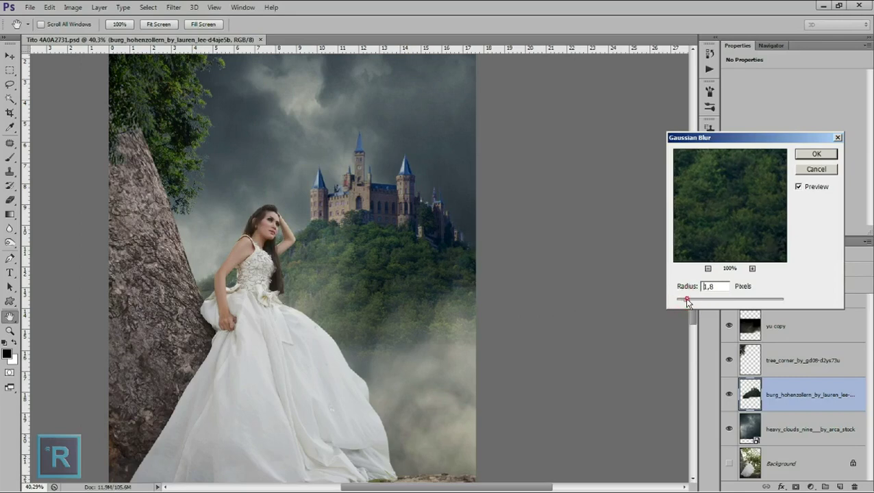
{"action": "left_click", "coordinate": [815, 154]}
{"action": "key", "text": "o"}
Rasterize the clouds layer and Gaussian-blur it with a 9.0 px radius.
{"action": "left_click", "coordinate": [808, 429]}
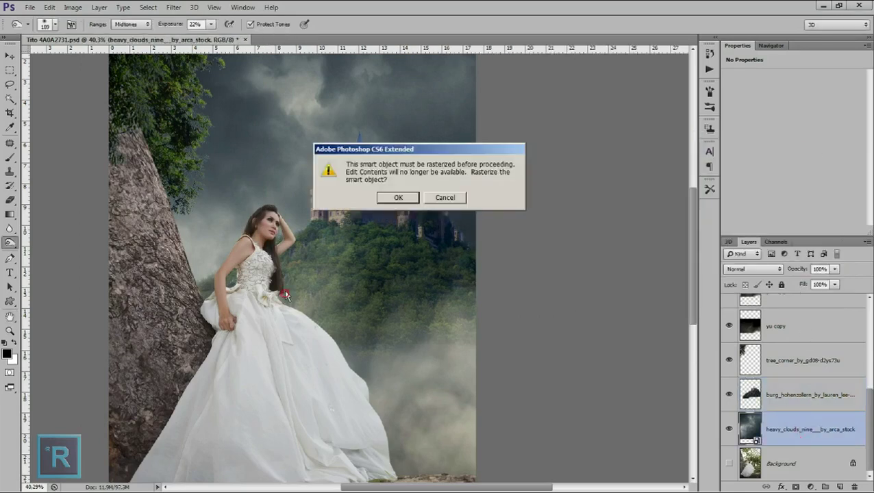
{"action": "left_click", "coordinate": [389, 198]}
{"action": "left_click", "coordinate": [173, 6]}
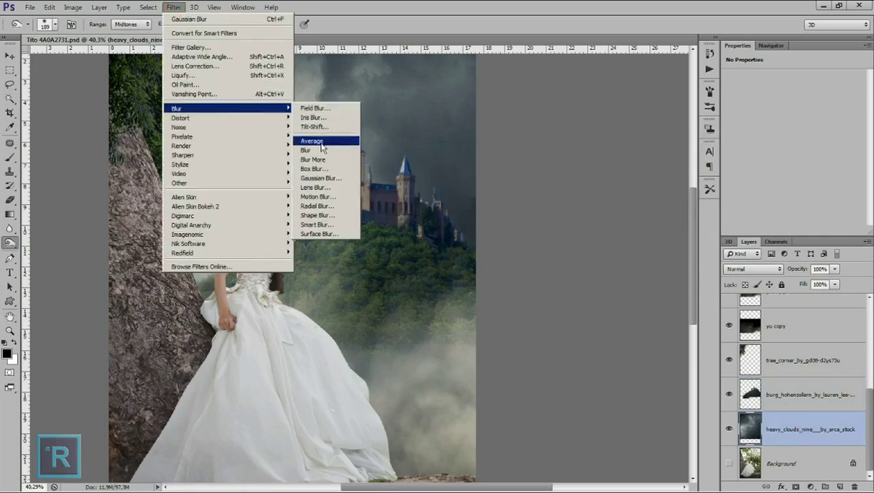
{"action": "left_click", "coordinate": [320, 178]}
{"action": "left_click_drag", "start_coordinate": [699, 302], "coordinate": [710, 305]}
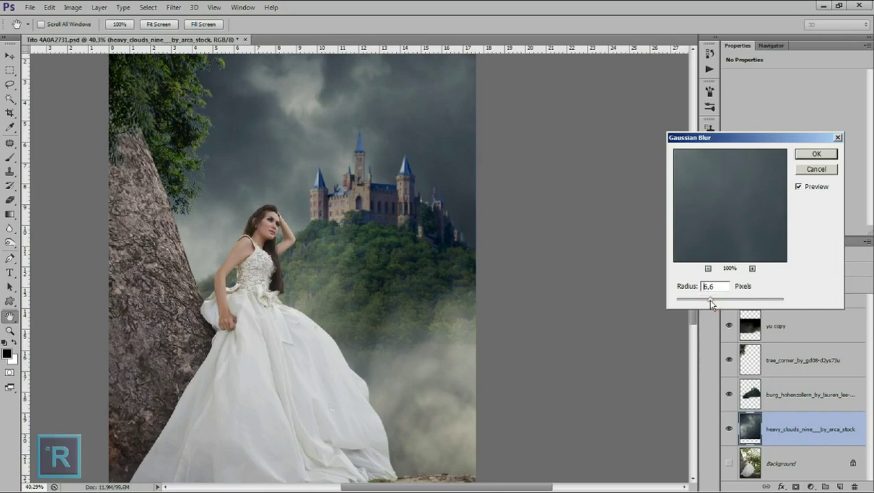
{"action": "left_click", "coordinate": [815, 154]}
{"action": "key", "text": "o"}
{"action": "scroll", "coordinate": [325, 194], "scroll_direction": "down", "scroll_amount": 3}
{"action": "scroll", "coordinate": [372, 197], "scroll_direction": "up", "scroll_amount": 1}
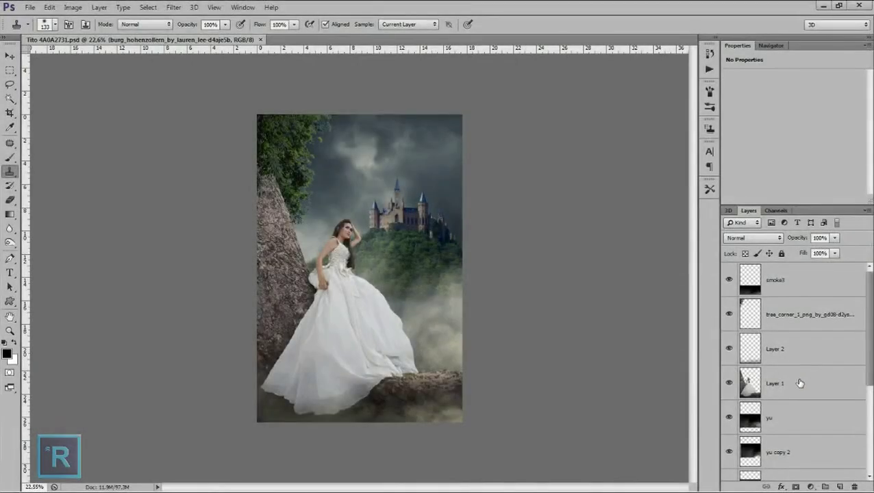
Rename the bride's layer to 'model' and set up a 226 px Dodge brush.
{"action": "left_click", "coordinate": [772, 382]}
{"action": "double_click", "coordinate": [780, 382]}
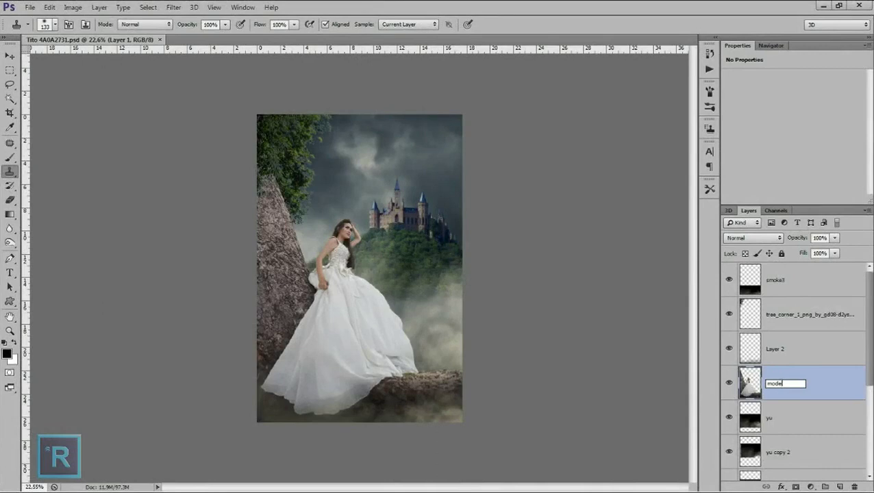
{"action": "key", "text": "Return"}
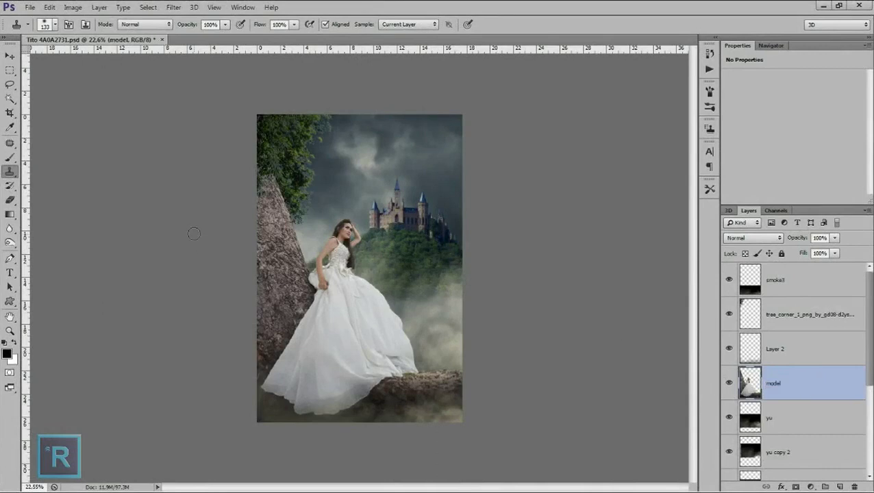
{"action": "left_click", "coordinate": [9, 243]}
{"action": "right_click", "coordinate": [299, 264]}
{"action": "left_click_drag", "start_coordinate": [400, 293], "coordinate": [406, 293]}
{"action": "key", "text": "Return"}
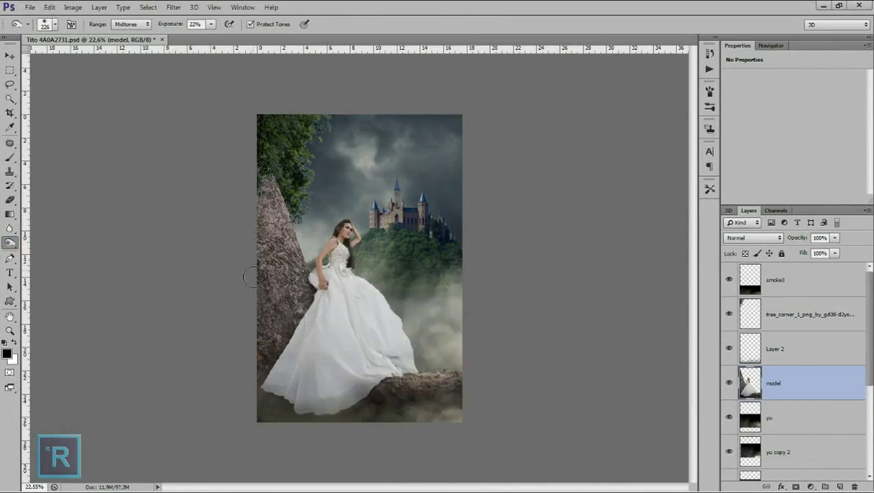
Dodge the rock edge and the dress's lower-left, right side and hem lighter.
{"action": "left_click_drag", "start_coordinate": [250, 216], "coordinate": [257, 222]}
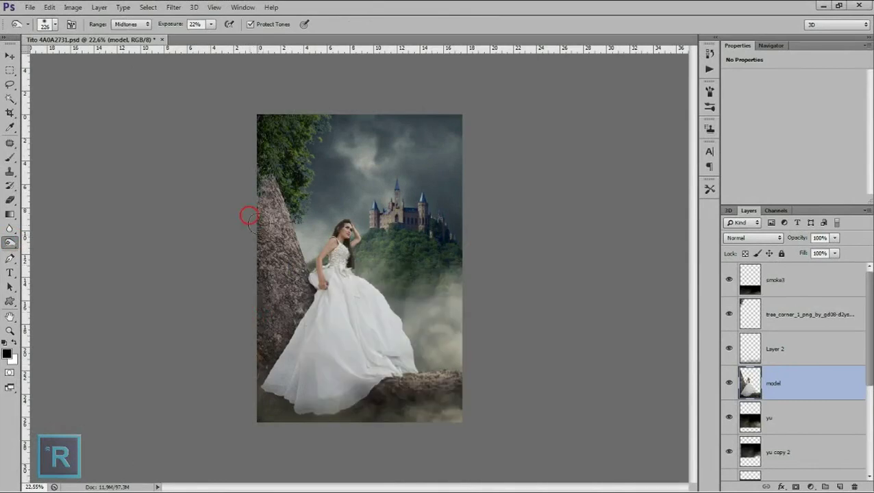
{"action": "left_click_drag", "start_coordinate": [263, 173], "coordinate": [268, 220]}
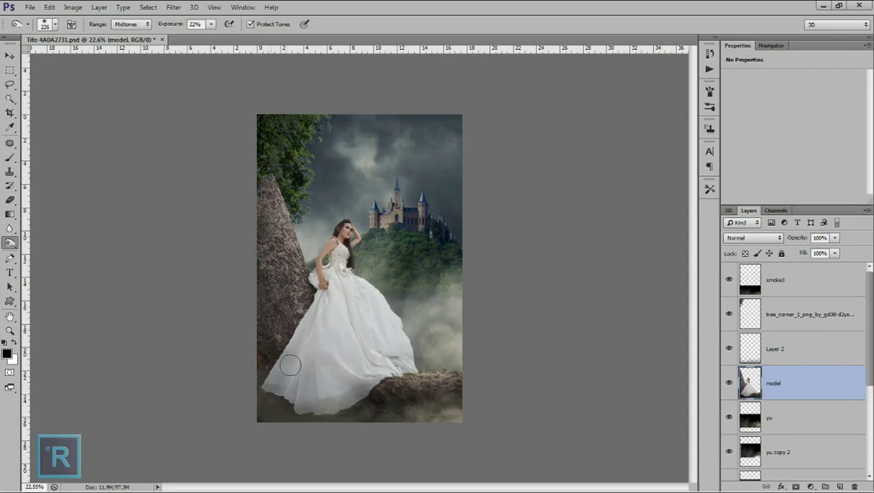
{"action": "mouse_move", "coordinate": [304, 331]}
{"action": "left_mouse_down"}
{"action": "mouse_move", "coordinate": [294, 369]}
{"action": "mouse_move", "coordinate": [316, 344]}
{"action": "left_mouse_up"}
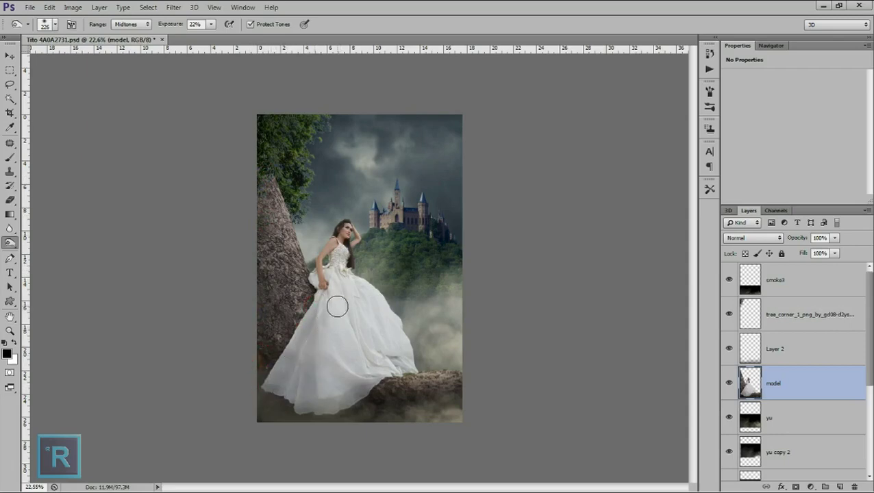
{"action": "left_click_drag", "start_coordinate": [370, 347], "coordinate": [364, 316]}
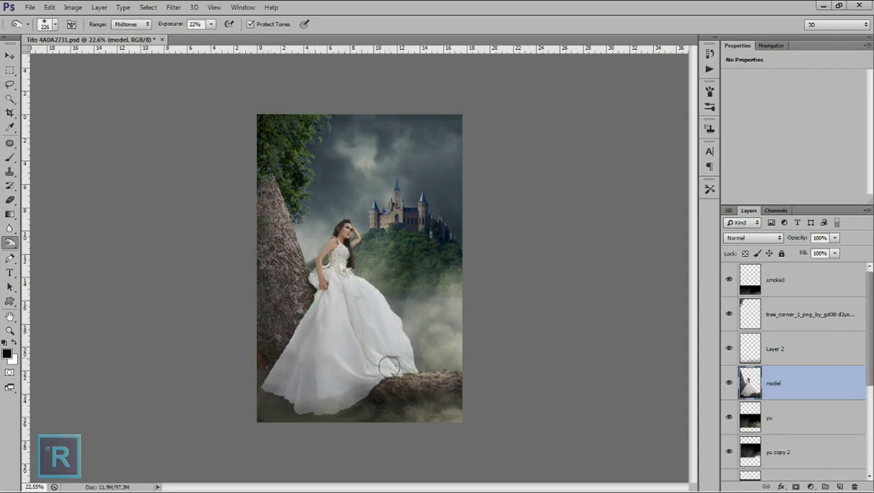
{"action": "left_click_drag", "start_coordinate": [364, 381], "coordinate": [396, 391]}
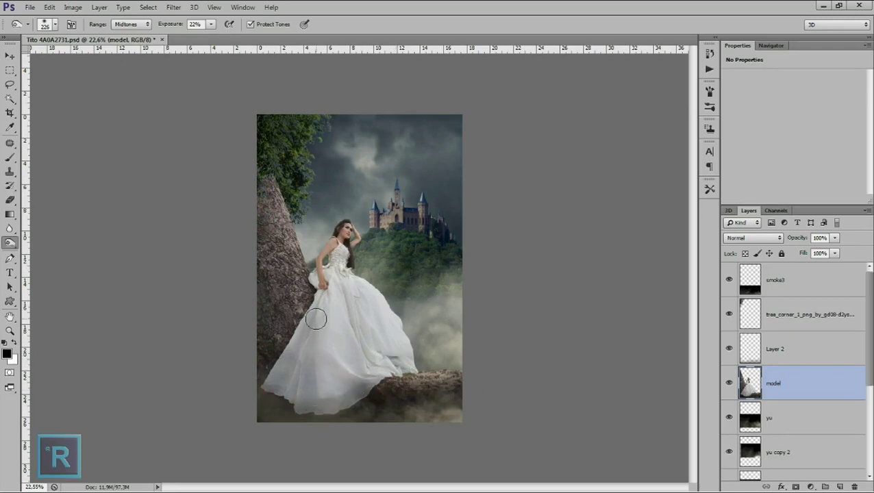
Brighten the bow and skirt at the waist with a smaller dodge brush.
{"action": "scroll", "coordinate": [319, 263], "scroll_direction": "up", "scroll_amount": 5}
{"action": "right_click", "coordinate": [359, 291]}
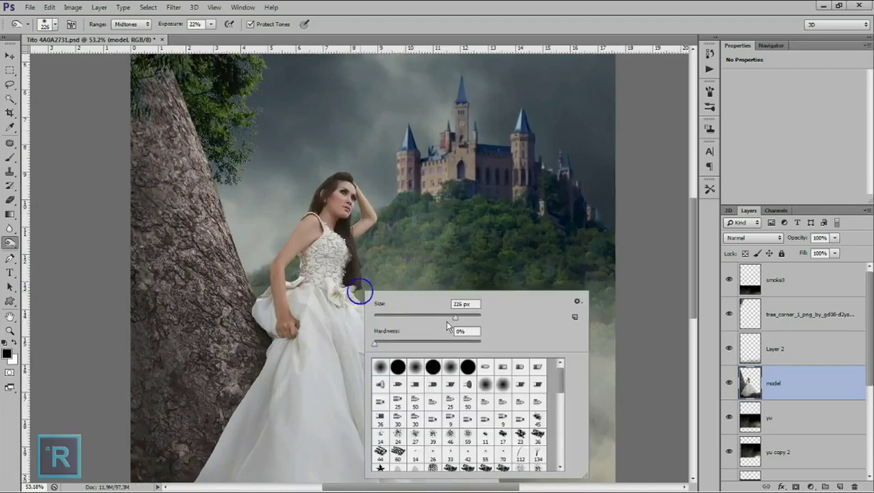
{"action": "left_click", "coordinate": [326, 281]}
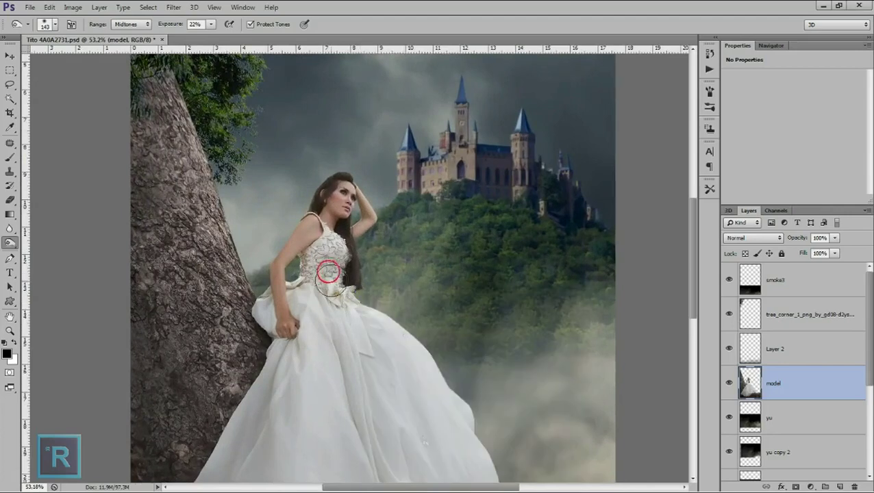
{"action": "scroll", "coordinate": [335, 267], "scroll_direction": "up", "scroll_amount": 1}
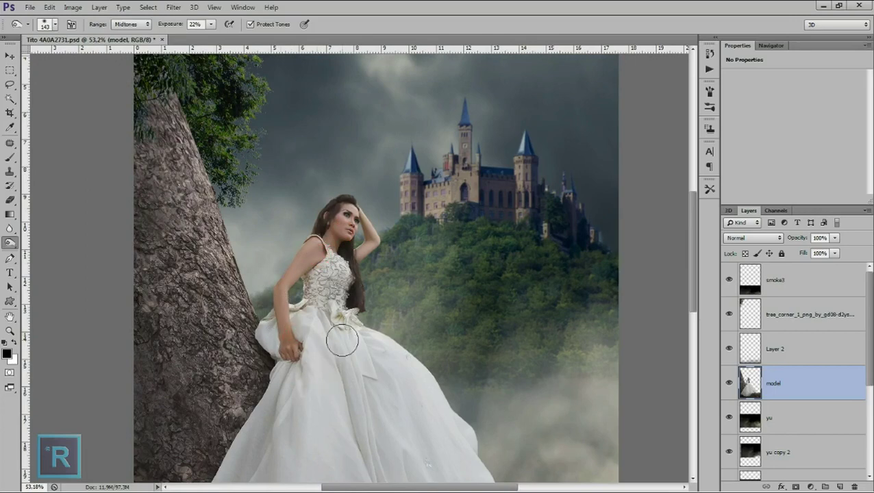
{"action": "left_click_drag", "start_coordinate": [322, 331], "coordinate": [314, 320]}
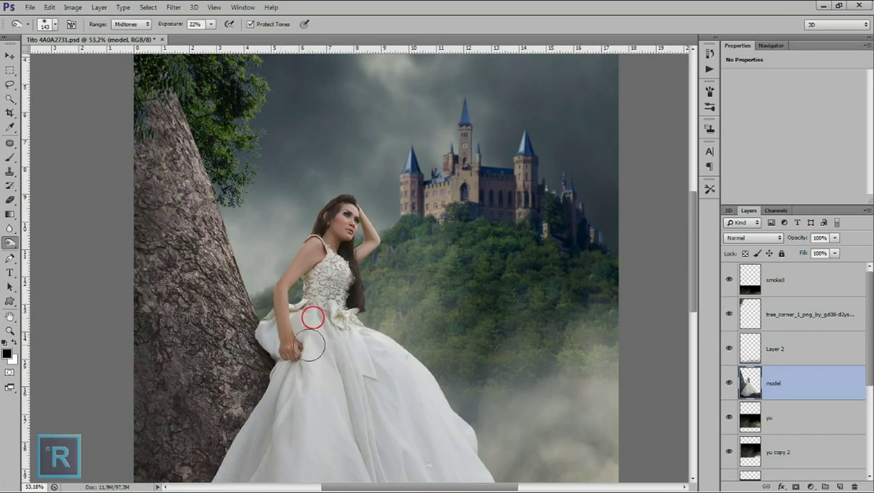
Enlarge the dodge brush to 267 px and lighten the tree trunk's left edge.
{"action": "scroll", "coordinate": [314, 321], "scroll_direction": "down", "scroll_amount": 2}
{"action": "right_click", "coordinate": [312, 273]}
{"action": "left_click_drag", "start_coordinate": [404, 300], "coordinate": [413, 301]}
{"action": "left_click", "coordinate": [167, 189]}
{"action": "left_click_drag", "start_coordinate": [179, 233], "coordinate": [169, 152]}
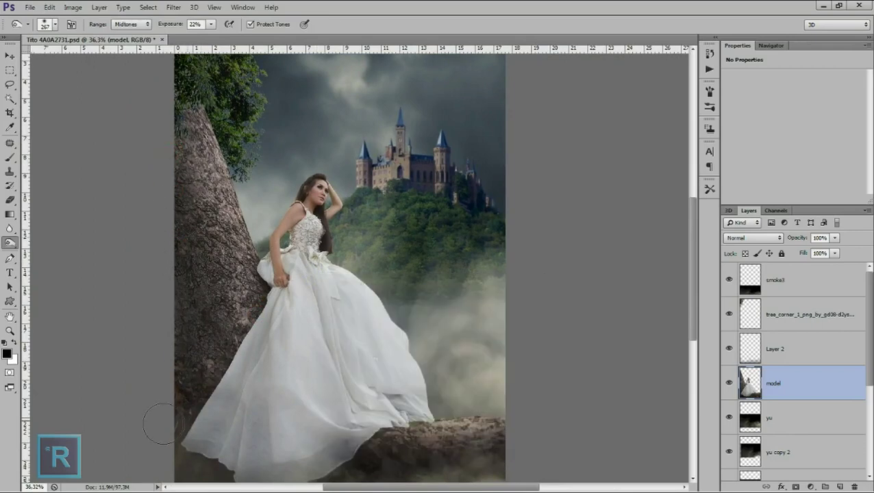
{"action": "scroll", "coordinate": [168, 397], "scroll_direction": "down", "scroll_amount": 2}
{"action": "scroll", "coordinate": [209, 305], "scroll_direction": "up", "scroll_amount": 1}
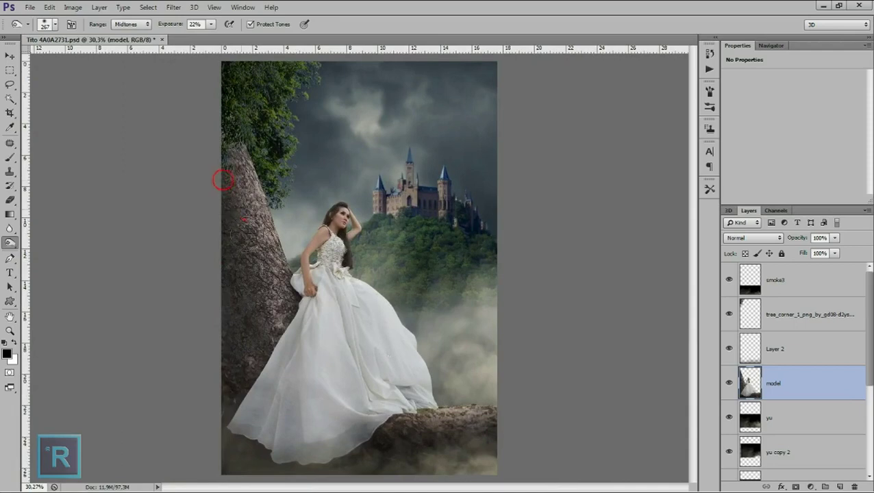
{"action": "scroll", "coordinate": [252, 272], "scroll_direction": "down", "scroll_amount": 2}
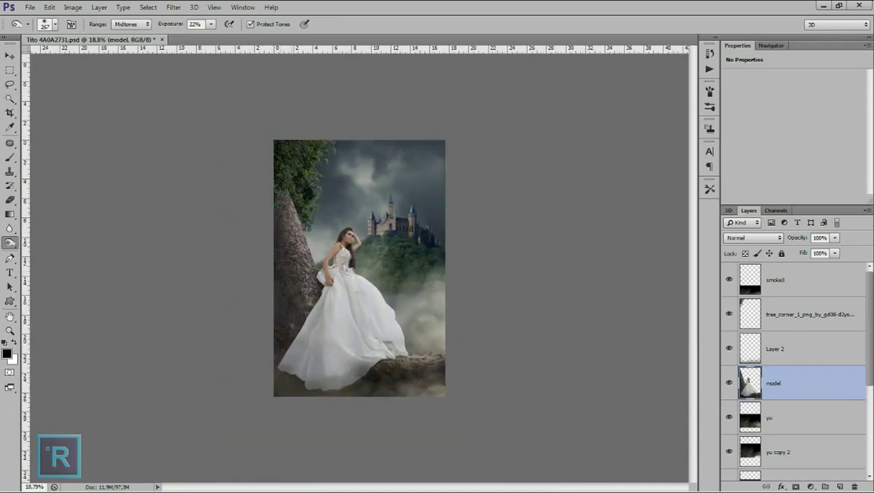
{"action": "scroll", "coordinate": [361, 284], "scroll_direction": "up", "scroll_amount": 1}
{"action": "scroll", "coordinate": [361, 284], "scroll_direction": "up", "scroll_amount": 2}
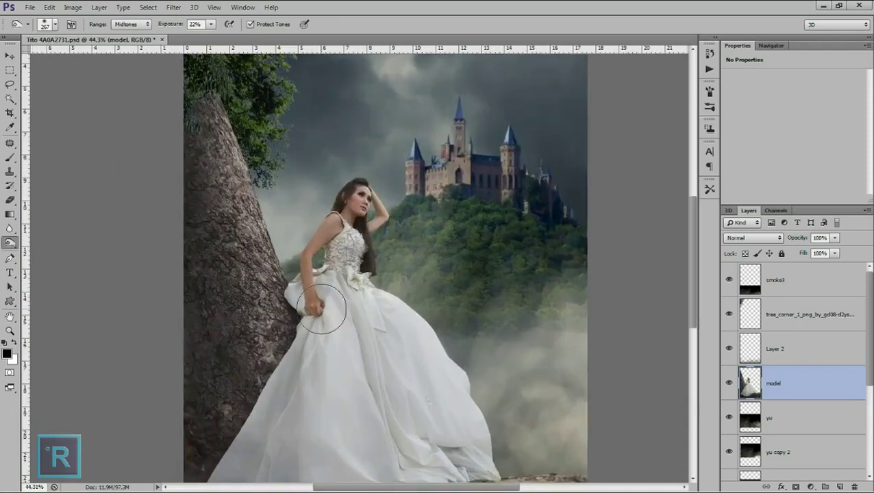
{"action": "scroll", "coordinate": [321, 276], "scroll_direction": "down", "scroll_amount": 1}
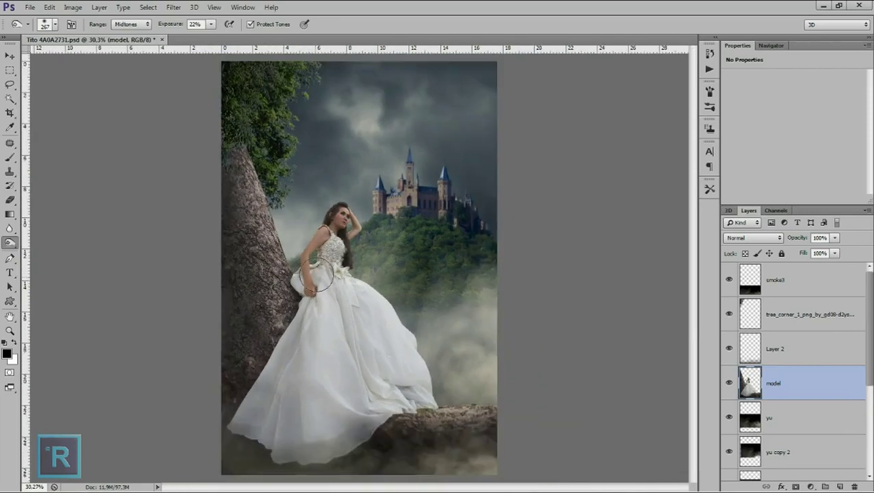
{"action": "scroll", "coordinate": [345, 279], "scroll_direction": "up", "scroll_amount": 2}
{"action": "scroll", "coordinate": [345, 280], "scroll_direction": "up", "scroll_amount": 2}
{"action": "right_click", "coordinate": [10, 242]}
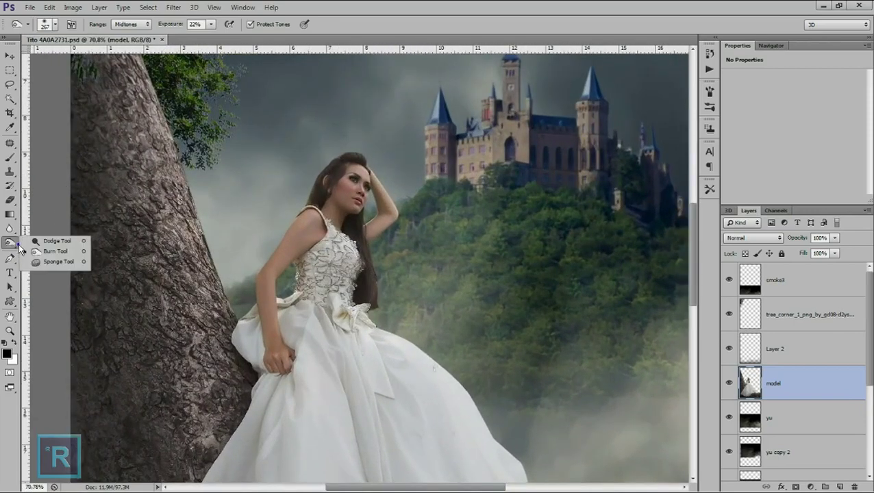
Pick the Dodge Tool with a 59 px brush at 17% exposure.
{"action": "left_click", "coordinate": [46, 244]}
{"action": "scroll", "coordinate": [329, 264], "scroll_direction": "up", "scroll_amount": 1}
{"action": "right_click", "coordinate": [328, 263]}
{"action": "left_click_drag", "start_coordinate": [394, 293], "coordinate": [369, 295]}
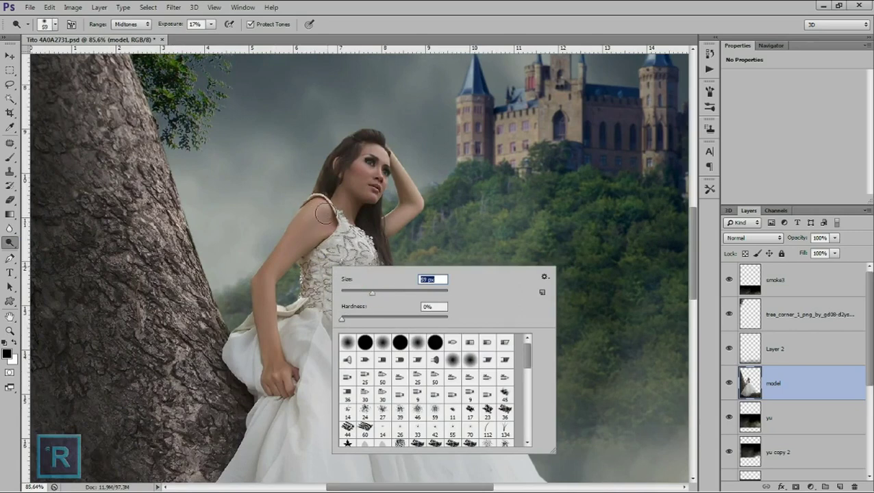
{"action": "key", "text": "Return"}
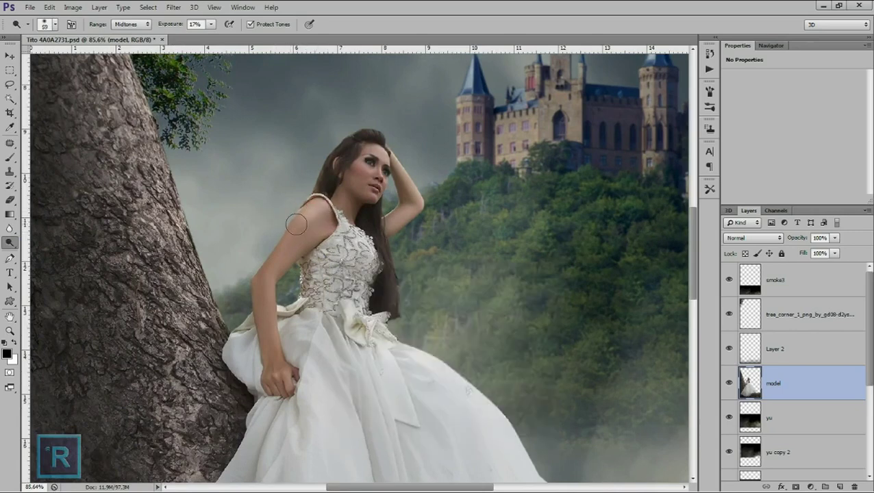
Lighten the bride's shoulder and upper arm down toward the hand.
{"action": "mouse_move", "coordinate": [297, 231]}
{"action": "left_mouse_down"}
{"action": "mouse_move", "coordinate": [273, 263]}
{"action": "mouse_move", "coordinate": [340, 191]}
{"action": "left_mouse_up"}
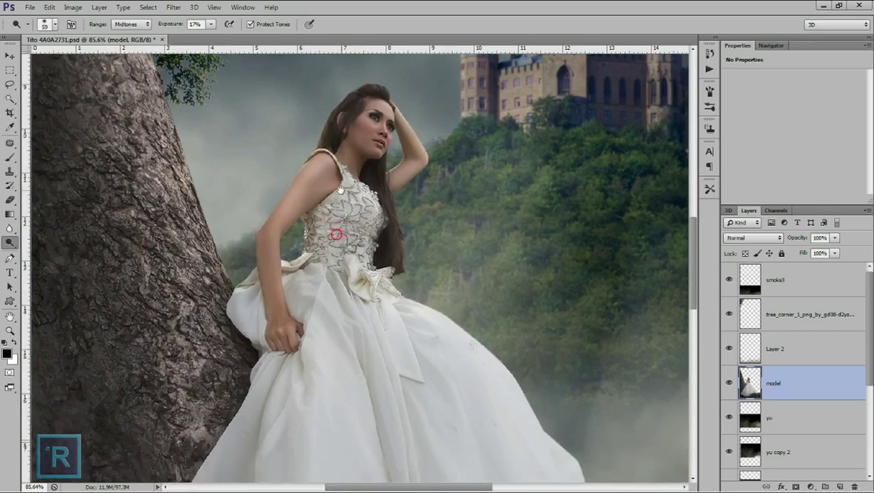
{"action": "left_click_drag", "start_coordinate": [266, 241], "coordinate": [270, 243]}
{"action": "left_click", "coordinate": [266, 243]}
{"action": "mouse_move", "coordinate": [273, 249]}
{"action": "left_mouse_down"}
{"action": "mouse_move", "coordinate": [282, 316]}
{"action": "mouse_move", "coordinate": [273, 230]}
{"action": "left_mouse_up"}
Lighten near the hand, then the shoulder, cheek, neck, face and hairline.
{"action": "left_click", "coordinate": [291, 303]}
{"action": "left_click", "coordinate": [285, 182]}
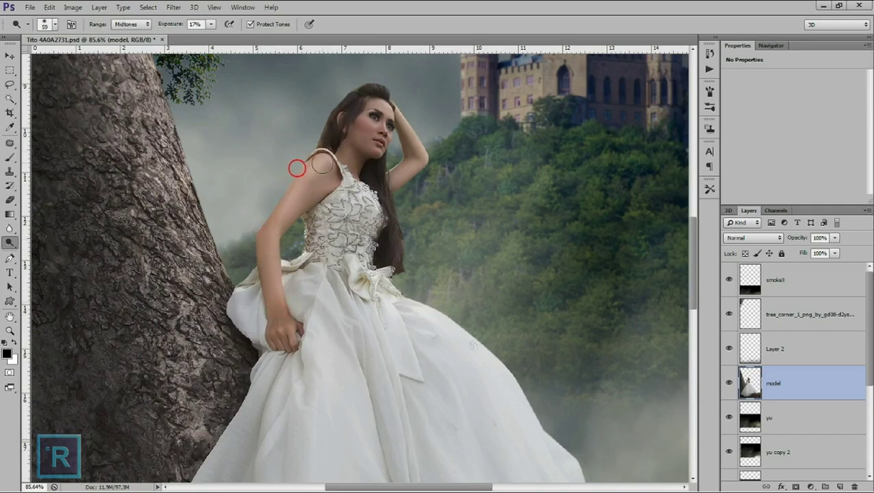
{"action": "mouse_move", "coordinate": [284, 182]}
{"action": "left_mouse_down"}
{"action": "mouse_move", "coordinate": [274, 192]}
{"action": "mouse_move", "coordinate": [280, 231]}
{"action": "left_mouse_up"}
{"action": "left_click_drag", "start_coordinate": [292, 179], "coordinate": [263, 211]}
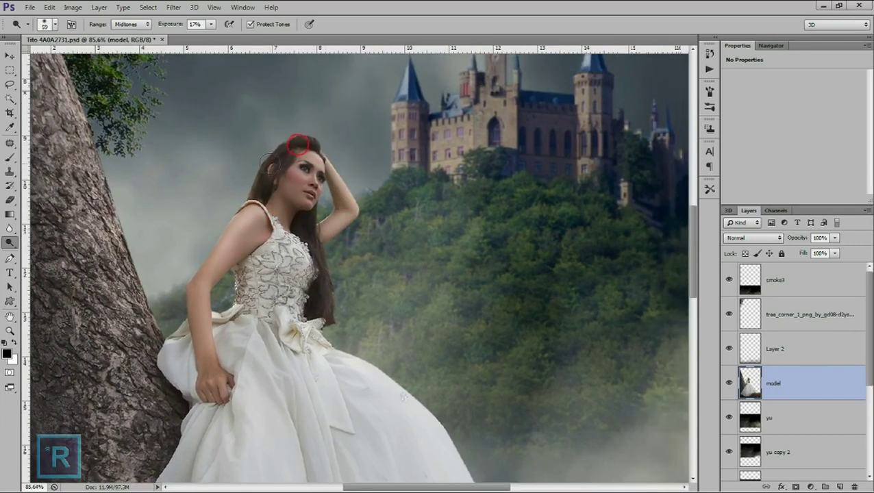
{"action": "left_click_drag", "start_coordinate": [298, 180], "coordinate": [295, 196]}
{"action": "left_click_drag", "start_coordinate": [281, 201], "coordinate": [323, 159]}
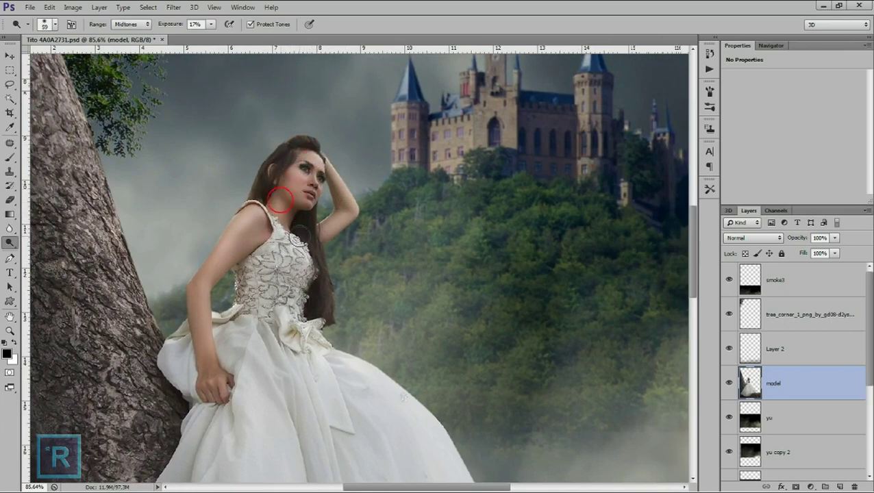
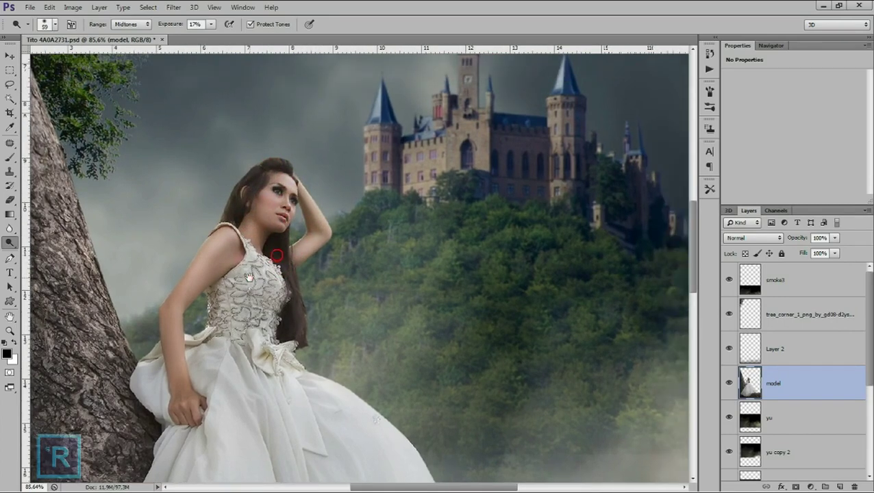
Swap the Blur tool for the Smudge tool from the same toolbar group.
{"action": "left_click_drag", "start_coordinate": [279, 262], "coordinate": [252, 283]}
{"action": "scroll", "coordinate": [261, 206], "scroll_direction": "down", "scroll_amount": 1}
{"action": "scroll", "coordinate": [294, 191], "scroll_direction": "down", "scroll_amount": 2}
{"action": "scroll", "coordinate": [331, 179], "scroll_direction": "down", "scroll_amount": 2}
{"action": "scroll", "coordinate": [330, 180], "scroll_direction": "down", "scroll_amount": 1}
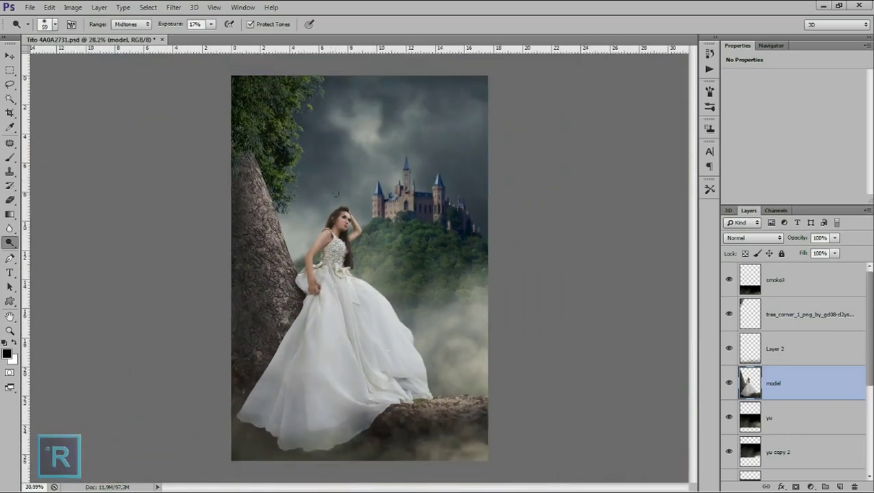
{"action": "scroll", "coordinate": [336, 190], "scroll_direction": "up", "scroll_amount": 2}
{"action": "scroll", "coordinate": [343, 205], "scroll_direction": "up", "scroll_amount": 1}
{"action": "scroll", "coordinate": [356, 231], "scroll_direction": "up", "scroll_amount": 1}
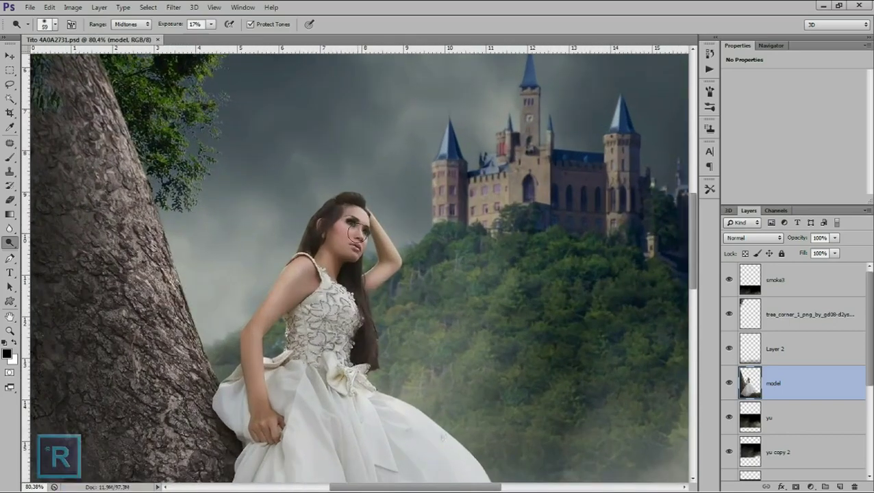
{"action": "scroll", "coordinate": [357, 232], "scroll_direction": "up", "scroll_amount": 1}
{"action": "scroll", "coordinate": [358, 232], "scroll_direction": "up", "scroll_amount": 1}
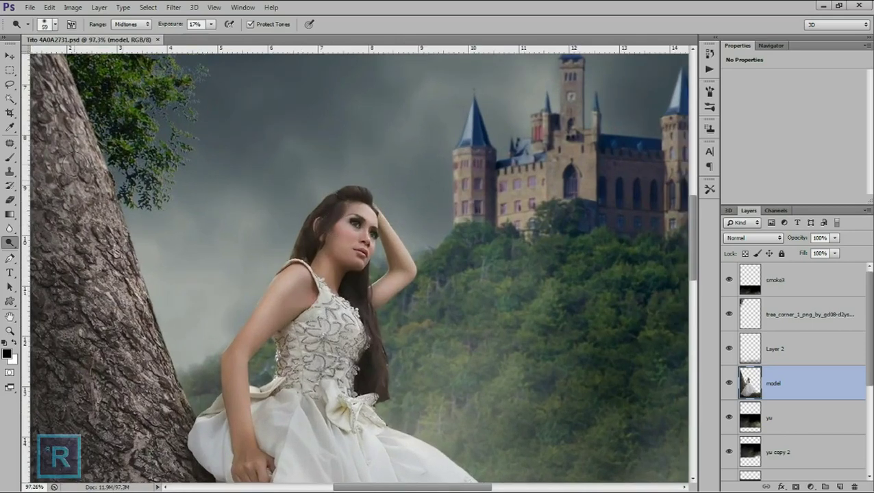
{"action": "left_click", "coordinate": [10, 228]}
{"action": "left_click", "coordinate": [55, 250]}
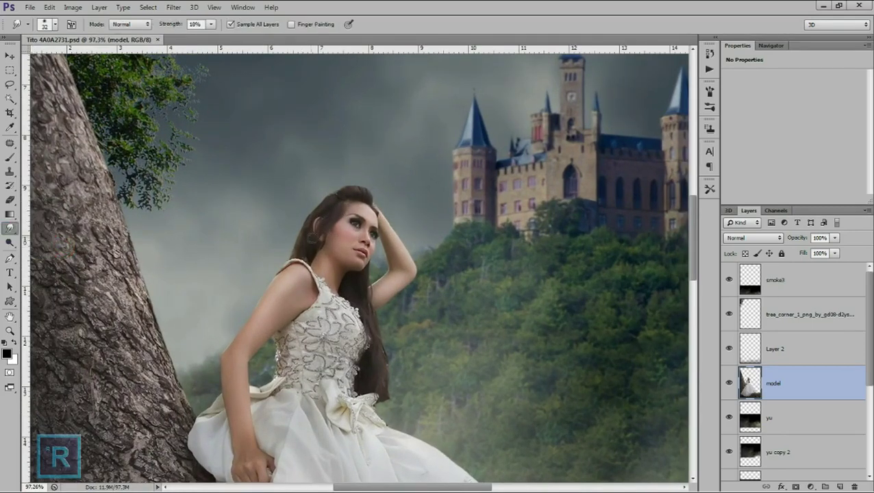
Choose the 200 px brush preset and resize it to 86 px.
{"action": "right_click", "coordinate": [319, 236]}
{"action": "scroll", "coordinate": [410, 356], "scroll_direction": "down", "scroll_amount": 1}
{"action": "scroll", "coordinate": [425, 363], "scroll_direction": "down", "scroll_amount": 1}
{"action": "scroll", "coordinate": [442, 368], "scroll_direction": "down", "scroll_amount": 1}
{"action": "scroll", "coordinate": [442, 365], "scroll_direction": "down", "scroll_amount": 1}
{"action": "left_click", "coordinate": [470, 370]}
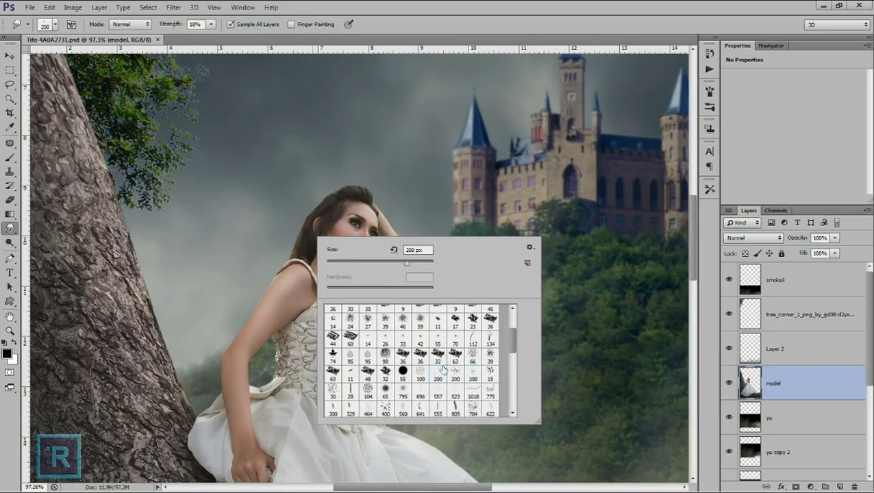
{"action": "left_click_drag", "start_coordinate": [407, 263], "coordinate": [353, 252]}
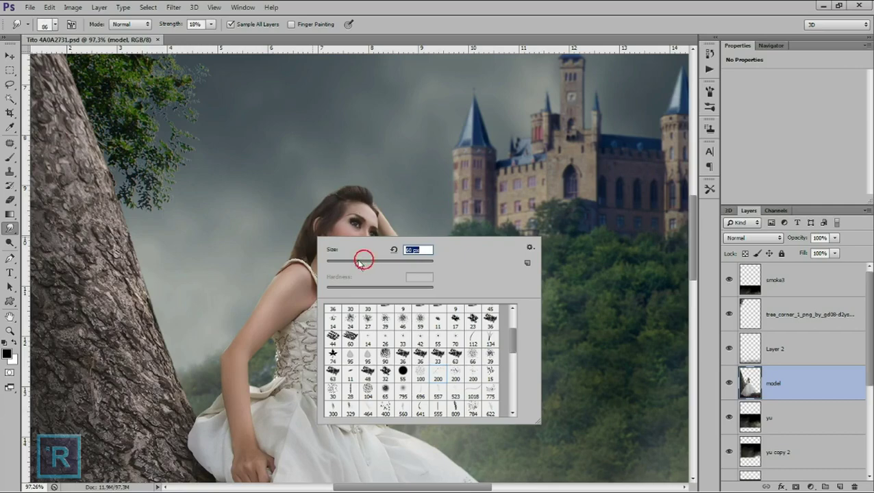
Raise smudge strength to 82% and smudge hair wisps up into the sky.
{"action": "left_click", "coordinate": [211, 24]}
{"action": "left_click_drag", "start_coordinate": [211, 35], "coordinate": [246, 36]}
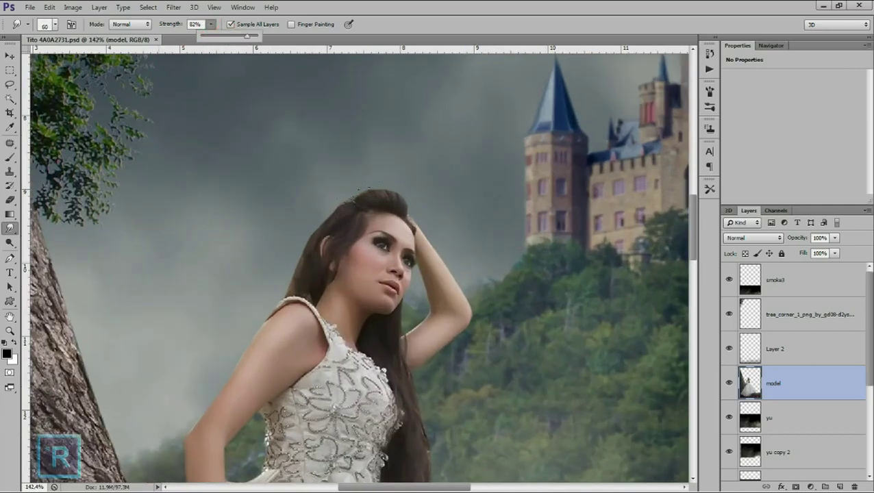
{"action": "scroll", "coordinate": [354, 199], "scroll_direction": "up", "scroll_amount": 3}
{"action": "key", "text": "bracketleft"}
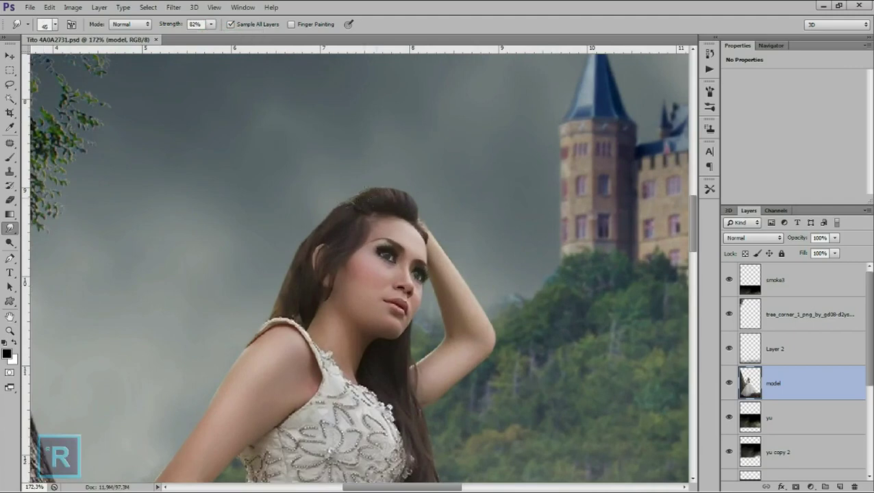
{"action": "left_click_drag", "start_coordinate": [394, 204], "coordinate": [373, 184]}
{"action": "left_click_drag", "start_coordinate": [351, 182], "coordinate": [369, 158]}
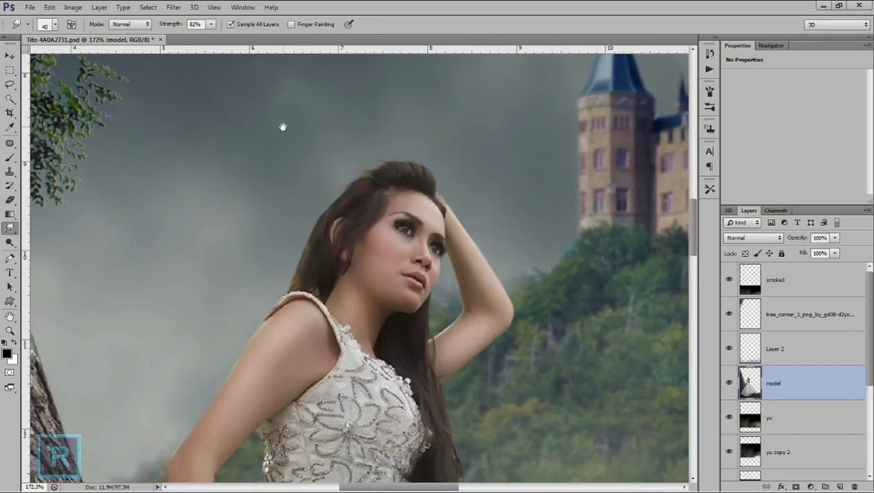
Increase smudge strength to 91% and enlarge the brush to 58 px.
{"action": "left_click_drag", "start_coordinate": [211, 27], "coordinate": [217, 36]}
{"action": "right_click", "coordinate": [319, 196]}
{"action": "left_click_drag", "start_coordinate": [360, 230], "coordinate": [367, 230]}
{"action": "key", "text": "Return"}
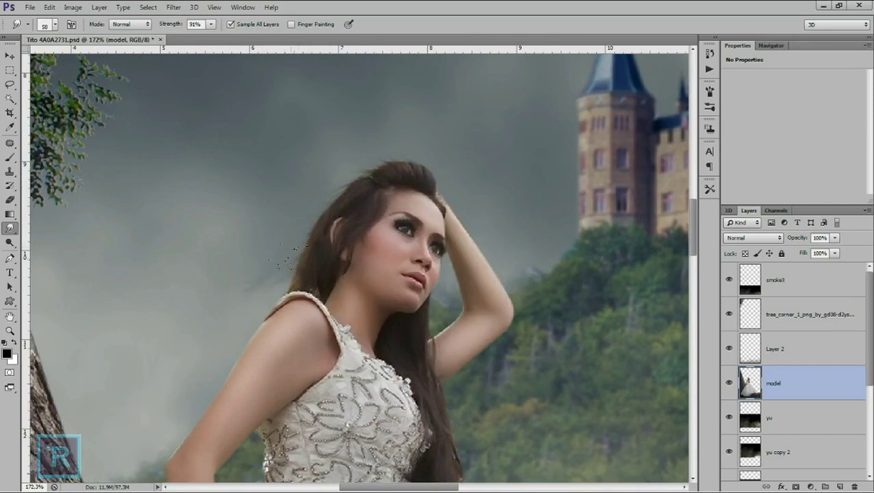
Switch to the 200 px brush preset and resize it to 60 px.
{"action": "right_click", "coordinate": [364, 211]}
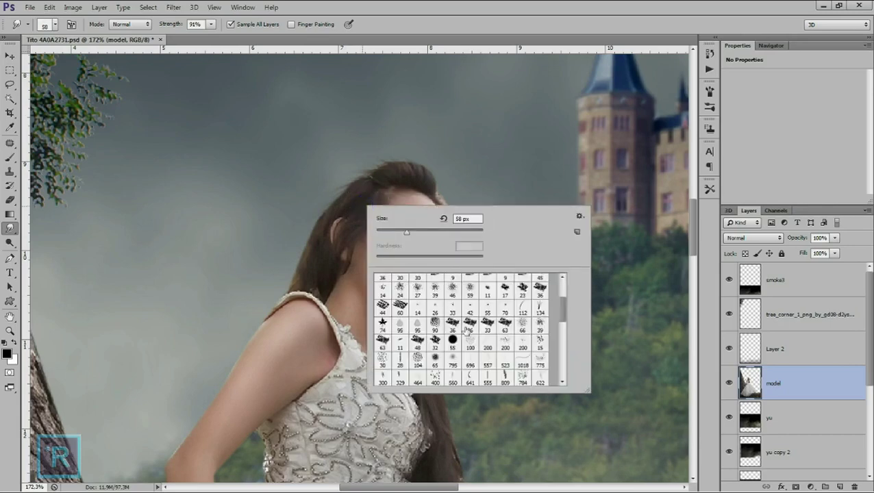
{"action": "left_click", "coordinate": [520, 341]}
{"action": "left_click_drag", "start_coordinate": [414, 230], "coordinate": [402, 232]}
{"action": "key", "text": "Return"}
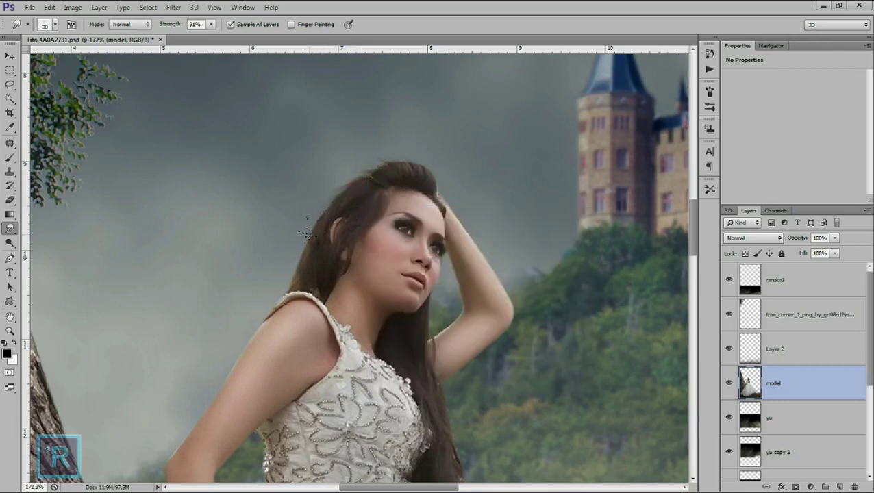
Smudge dark strands outward from the hair's left edge and top into the sky.
{"action": "mouse_move", "coordinate": [305, 245]}
{"action": "left_mouse_down"}
{"action": "mouse_move", "coordinate": [315, 275]}
{"action": "mouse_move", "coordinate": [275, 282]}
{"action": "left_mouse_up"}
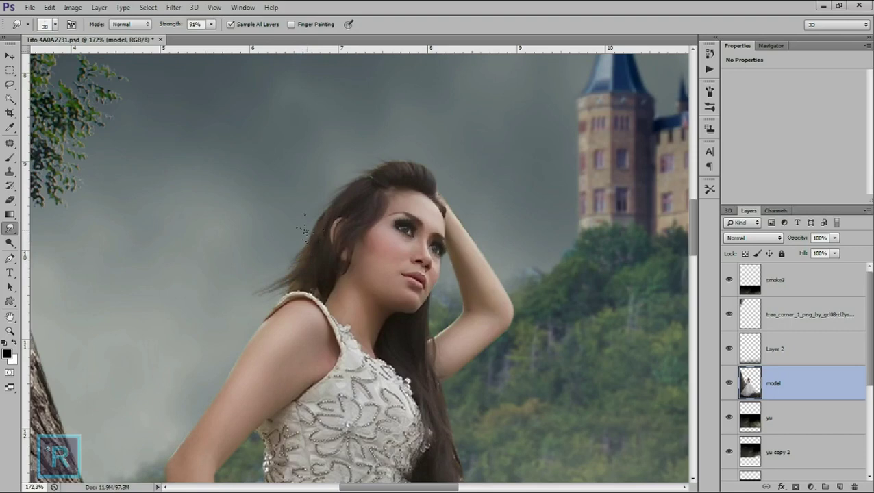
{"action": "left_click_drag", "start_coordinate": [344, 186], "coordinate": [392, 168]}
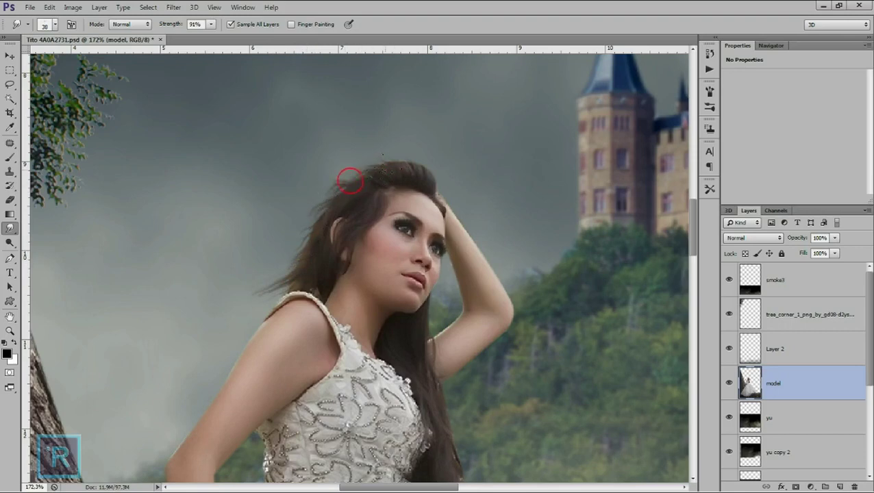
{"action": "left_click_drag", "start_coordinate": [443, 183], "coordinate": [435, 187]}
{"action": "left_click_drag", "start_coordinate": [375, 172], "coordinate": [353, 169]}
{"action": "scroll", "coordinate": [328, 206], "scroll_direction": "down", "scroll_amount": 3}
{"action": "scroll", "coordinate": [293, 231], "scroll_direction": "up", "scroll_amount": 2}
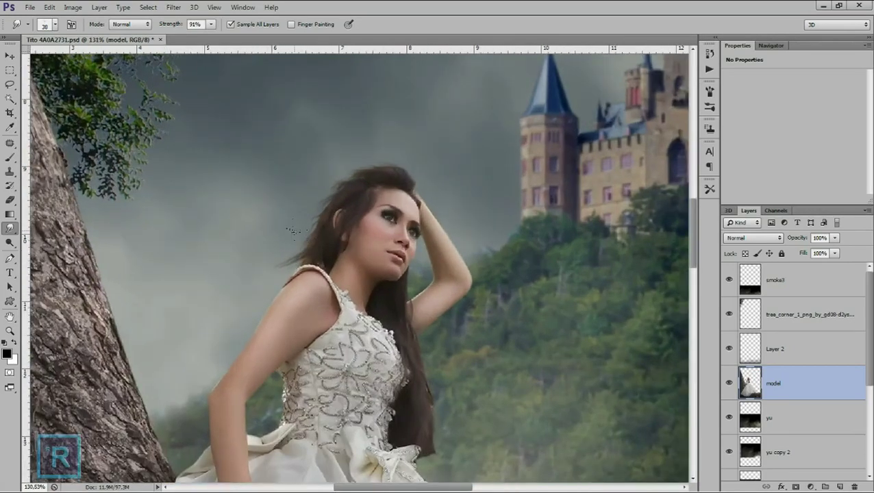
Smudge strands from the left hair edge, then move down along the long hair.
{"action": "left_click_drag", "start_coordinate": [301, 258], "coordinate": [281, 274]}
{"action": "left_click_drag", "start_coordinate": [421, 348], "coordinate": [375, 292]}
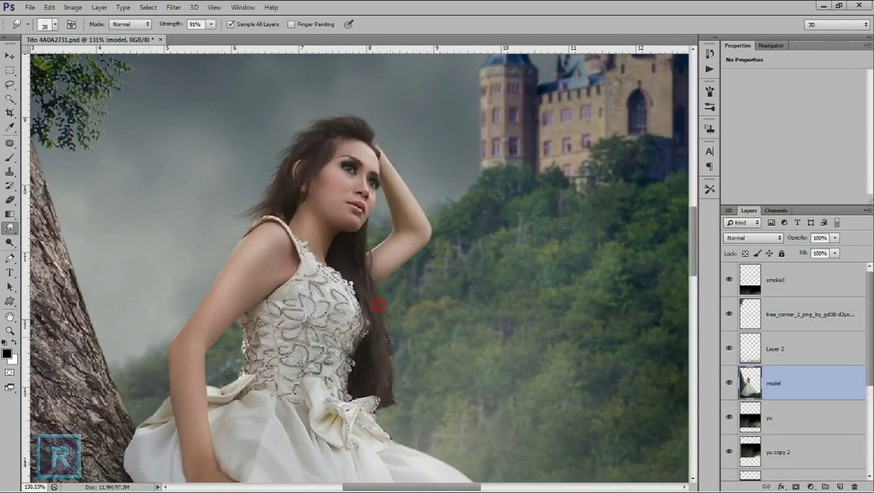
{"action": "mouse_move", "coordinate": [387, 364]}
{"action": "left_mouse_down"}
{"action": "mouse_move", "coordinate": [375, 324]}
{"action": "mouse_move", "coordinate": [403, 394]}
{"action": "mouse_move", "coordinate": [406, 381]}
{"action": "left_mouse_up"}
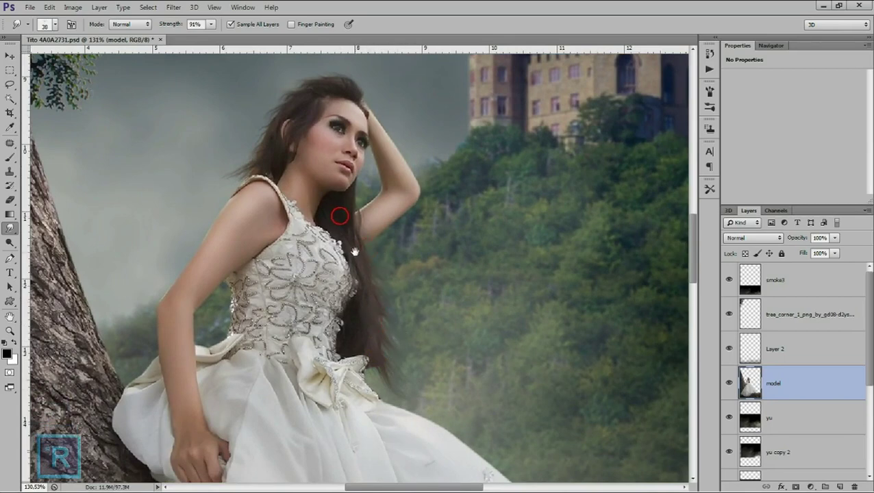
{"action": "left_click_drag", "start_coordinate": [356, 251], "coordinate": [366, 211]}
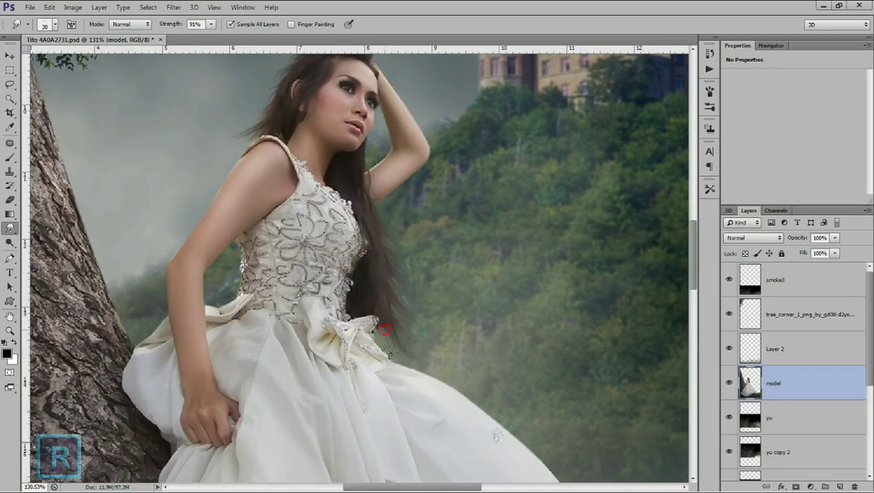
{"action": "scroll", "coordinate": [399, 357], "scroll_direction": "down", "scroll_amount": 2}
{"action": "scroll", "coordinate": [400, 357], "scroll_direction": "up", "scroll_amount": 1}
{"action": "scroll", "coordinate": [398, 357], "scroll_direction": "up", "scroll_amount": 2}
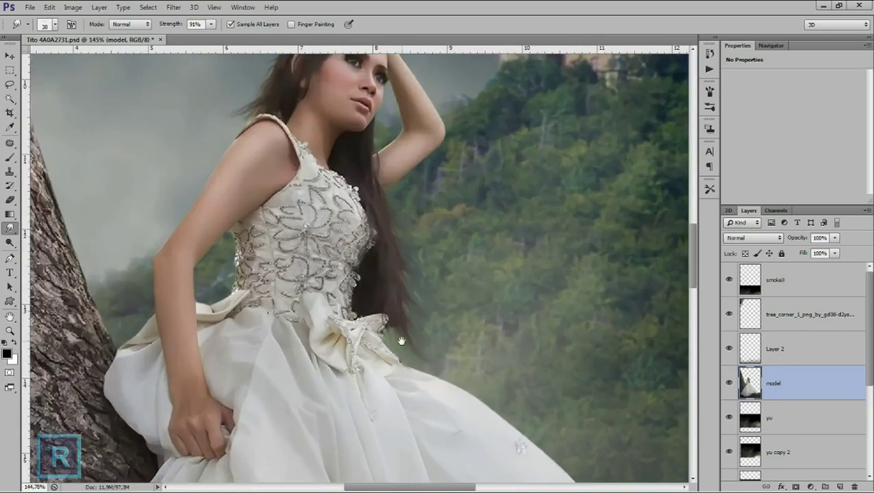
Feather the hair ends below the bow and at the left shoulder.
{"action": "left_click_drag", "start_coordinate": [383, 322], "coordinate": [409, 353]}
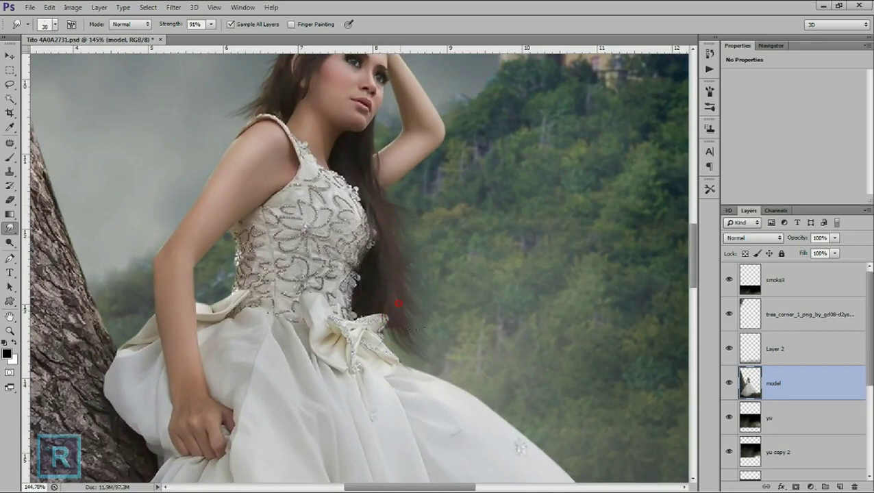
{"action": "scroll", "coordinate": [426, 320], "scroll_direction": "down", "scroll_amount": 5}
{"action": "scroll", "coordinate": [350, 159], "scroll_direction": "up", "scroll_amount": 4}
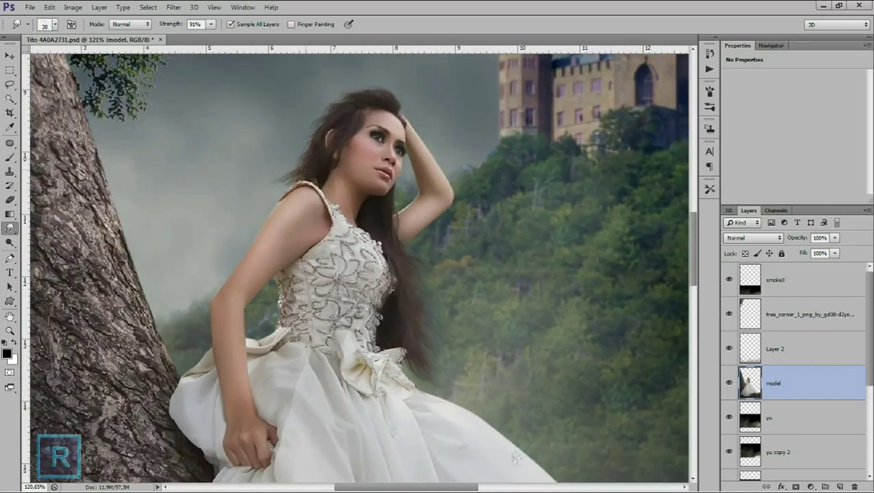
{"action": "left_click_drag", "start_coordinate": [285, 176], "coordinate": [231, 219]}
{"action": "scroll", "coordinate": [308, 162], "scroll_direction": "down", "scroll_amount": 3}
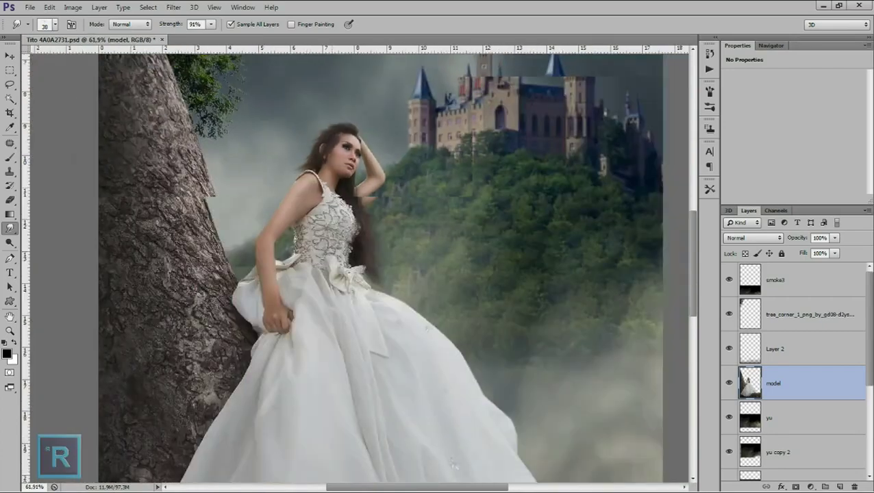
Zoom in on the model and add an empty Layer 3 above the 'model' layer.
{"action": "scroll", "coordinate": [391, 185], "scroll_direction": "up", "scroll_amount": 3}
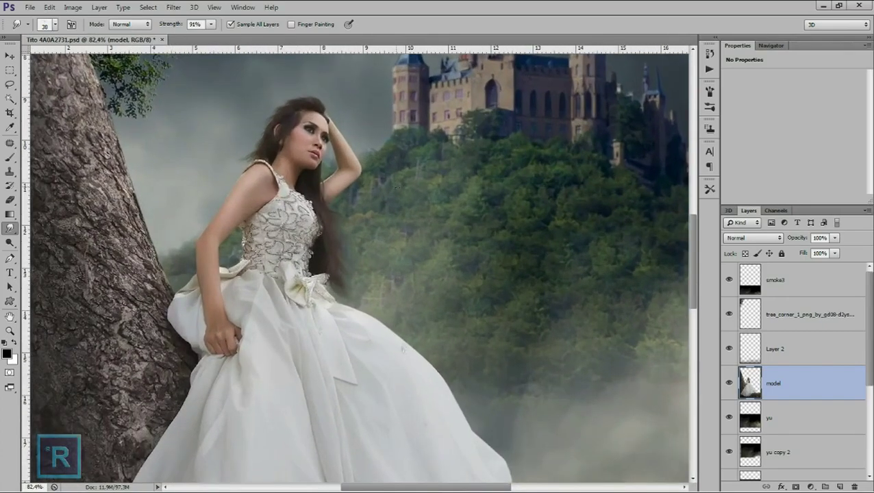
{"action": "scroll", "coordinate": [396, 185], "scroll_direction": "down", "scroll_amount": 1}
{"action": "scroll", "coordinate": [396, 185], "scroll_direction": "down", "scroll_amount": 2}
{"action": "scroll", "coordinate": [395, 184], "scroll_direction": "down", "scroll_amount": 1}
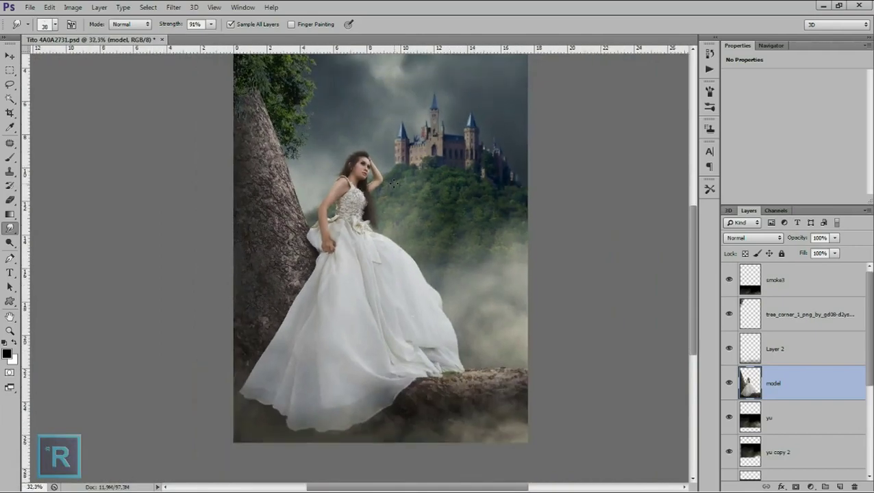
{"action": "scroll", "coordinate": [393, 184], "scroll_direction": "up", "scroll_amount": 1}
{"action": "scroll", "coordinate": [391, 179], "scroll_direction": "up", "scroll_amount": 1}
{"action": "scroll", "coordinate": [389, 168], "scroll_direction": "up", "scroll_amount": 1}
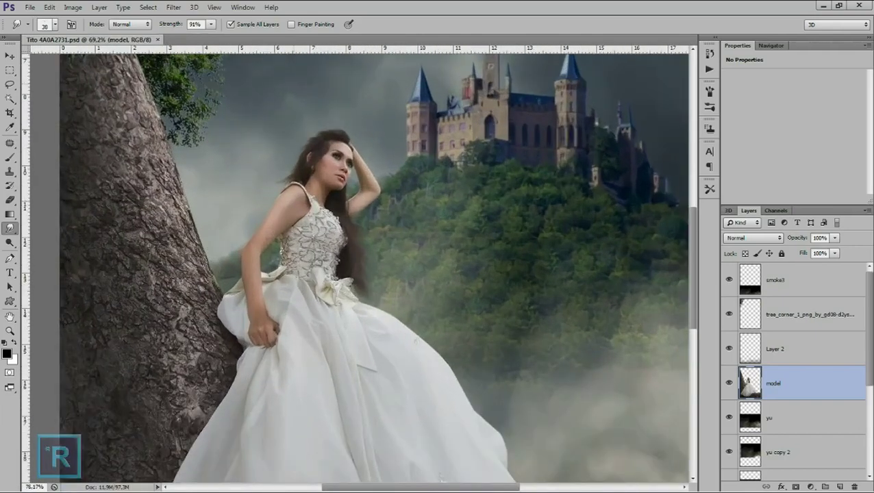
{"action": "scroll", "coordinate": [389, 171], "scroll_direction": "up", "scroll_amount": 1}
{"action": "scroll", "coordinate": [387, 190], "scroll_direction": "up", "scroll_amount": 1}
{"action": "scroll", "coordinate": [382, 199], "scroll_direction": "up", "scroll_amount": 1}
{"action": "scroll", "coordinate": [371, 208], "scroll_direction": "up", "scroll_amount": 1}
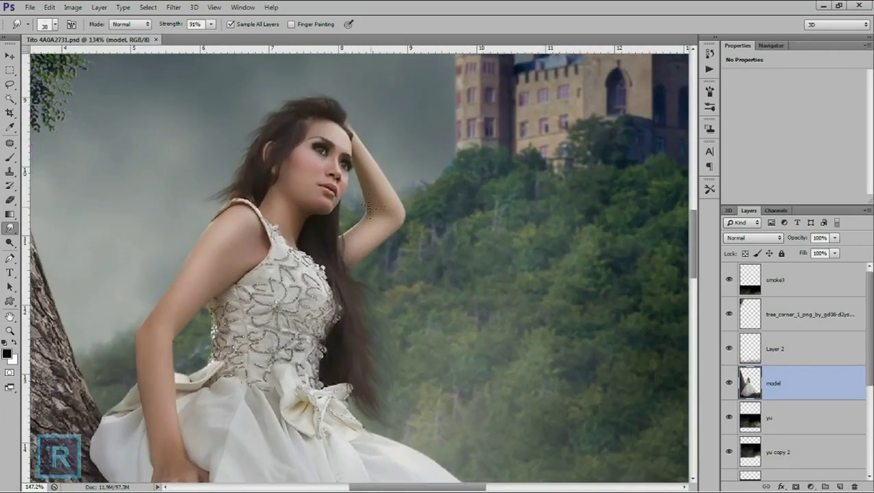
{"action": "scroll", "coordinate": [370, 208], "scroll_direction": "up", "scroll_amount": 1}
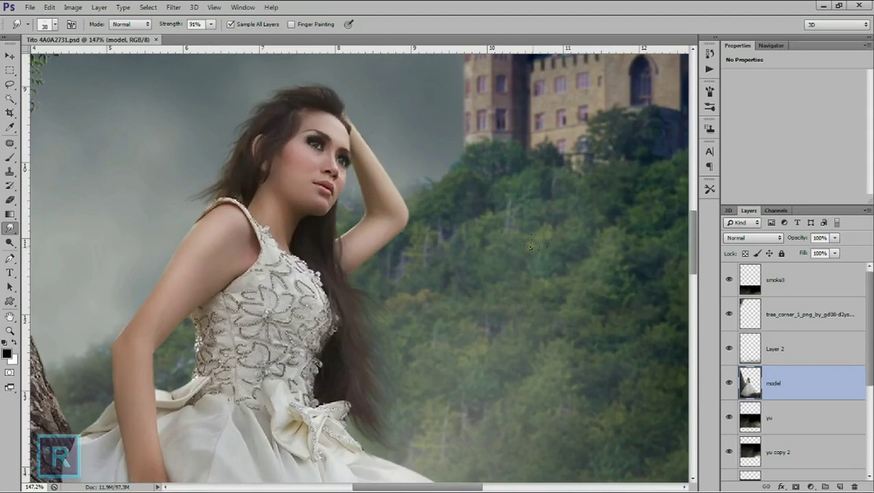
{"action": "left_click", "coordinate": [839, 486]}
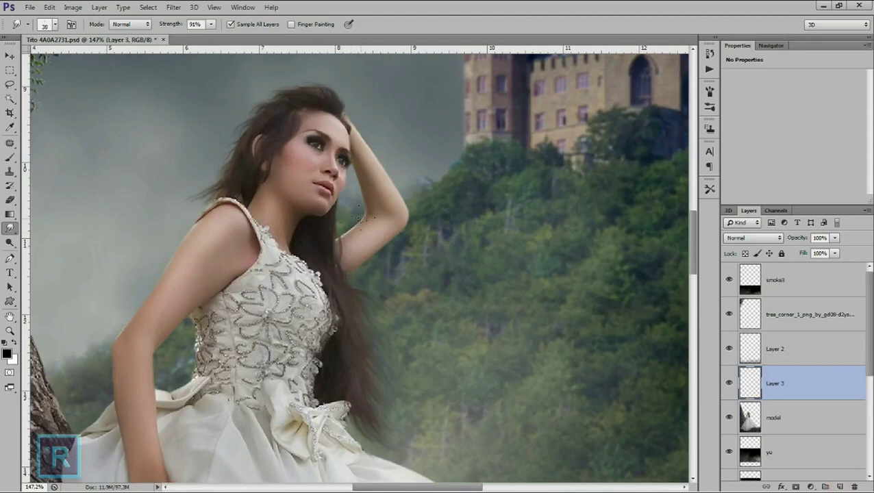
{"action": "scroll", "coordinate": [361, 216], "scroll_direction": "up", "scroll_amount": 1}
{"action": "scroll", "coordinate": [368, 209], "scroll_direction": "up", "scroll_amount": 1}
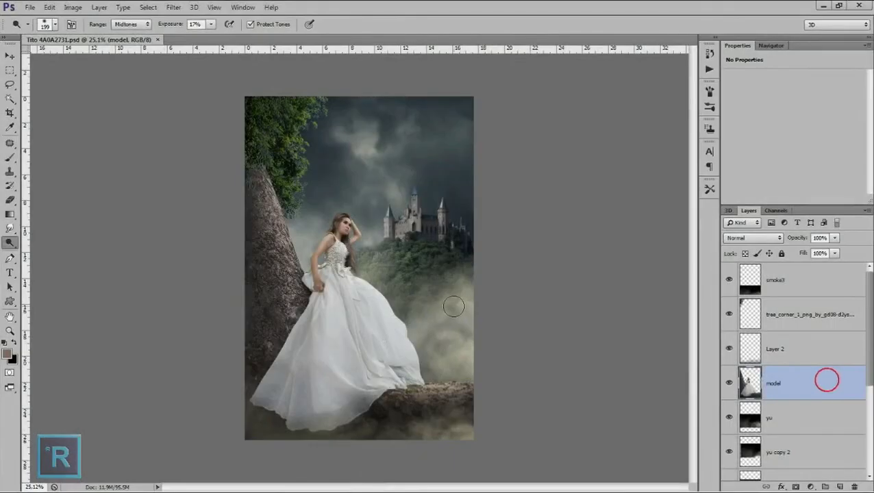
Shrink the burn brush from 57 px down to 39 px.
{"action": "scroll", "coordinate": [330, 228], "scroll_direction": "up", "scroll_amount": 1}
{"action": "scroll", "coordinate": [322, 248], "scroll_direction": "up", "scroll_amount": 1}
{"action": "scroll", "coordinate": [315, 258], "scroll_direction": "up", "scroll_amount": 2}
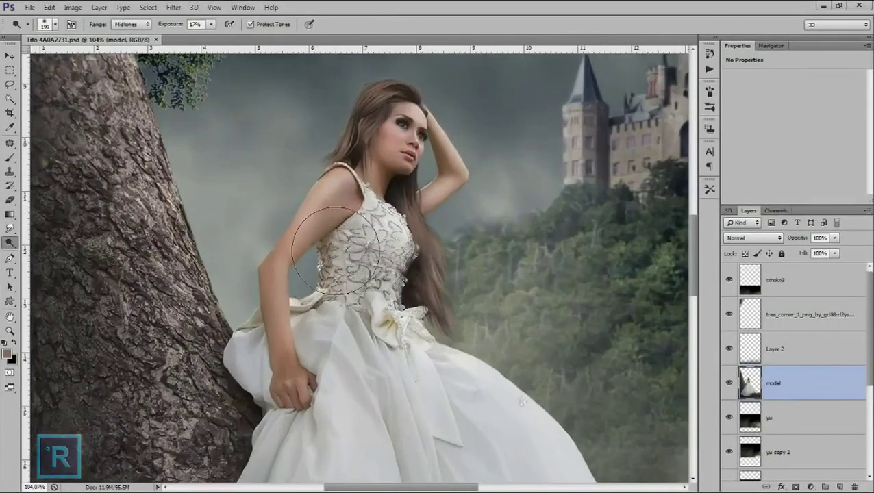
{"action": "right_click", "coordinate": [271, 289]}
{"action": "left_click_drag", "start_coordinate": [328, 315], "coordinate": [307, 315]}
{"action": "left_click", "coordinate": [279, 273]}
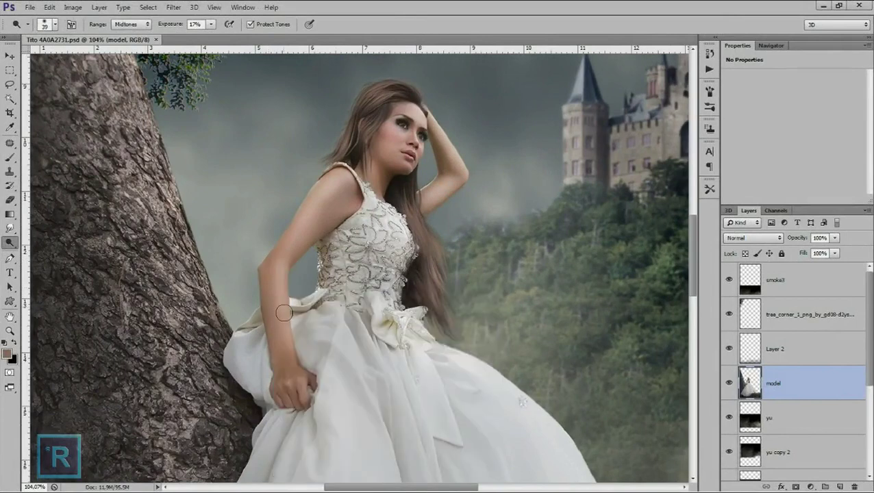
Darken the arm's skin from the forearm up to the shoulder.
{"action": "left_click_drag", "start_coordinate": [294, 236], "coordinate": [340, 180]}
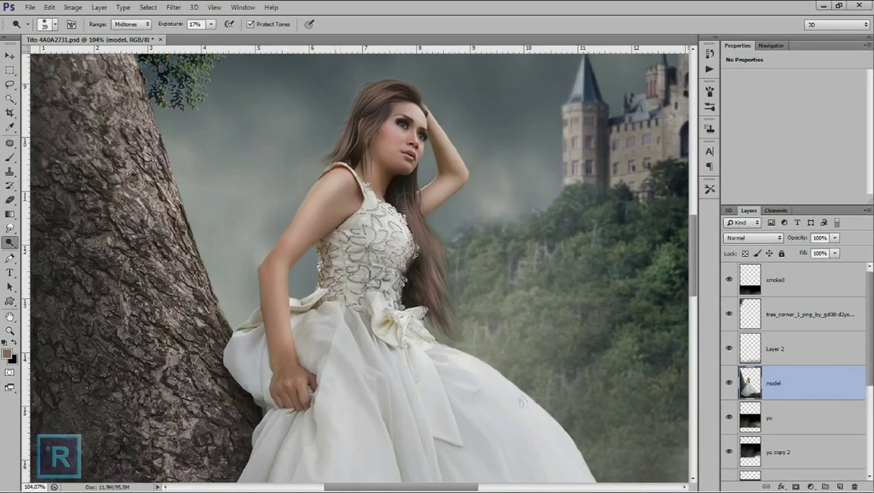
{"action": "left_click_drag", "start_coordinate": [433, 196], "coordinate": [446, 177]}
{"action": "scroll", "coordinate": [294, 246], "scroll_direction": "up", "scroll_amount": 1}
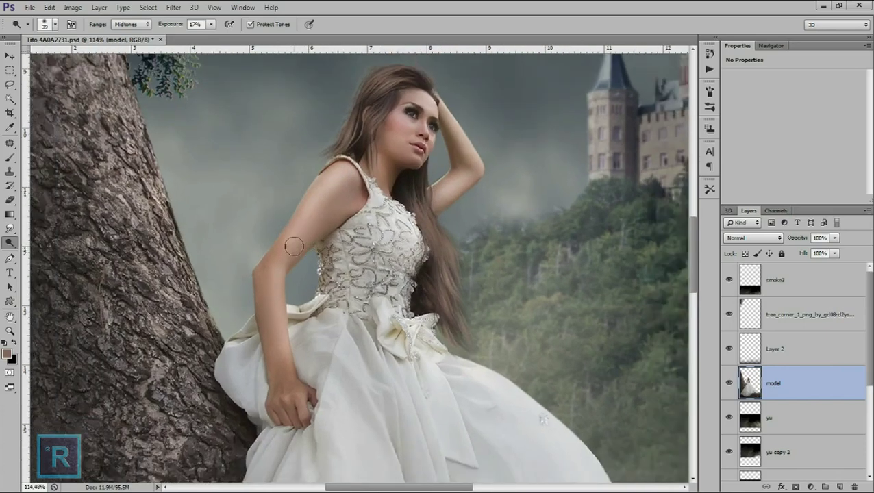
{"action": "left_click", "coordinate": [10, 84]}
Outline a Polygonal Lasso selection along the upper arm's outer edge.
{"action": "left_click", "coordinate": [62, 93]}
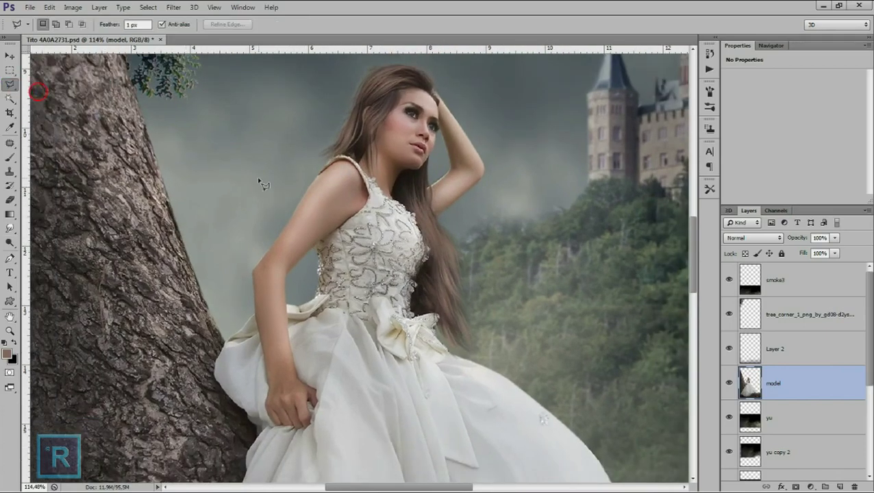
{"action": "scroll", "coordinate": [331, 209], "scroll_direction": "up", "scroll_amount": 3}
{"action": "left_click", "coordinate": [327, 150]}
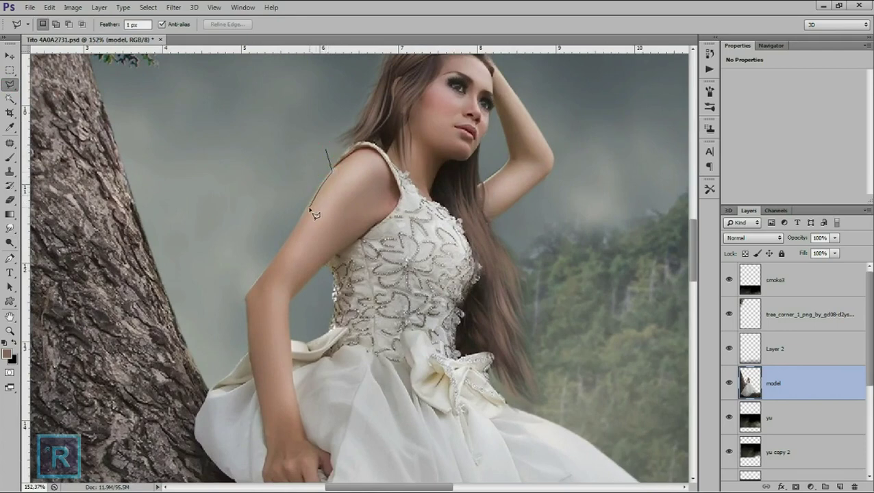
{"action": "left_click", "coordinate": [279, 251]}
{"action": "left_click", "coordinate": [247, 293]}
{"action": "left_click", "coordinate": [232, 273]}
{"action": "left_click", "coordinate": [250, 224]}
{"action": "left_click", "coordinate": [271, 200]}
{"action": "left_click", "coordinate": [326, 152]}
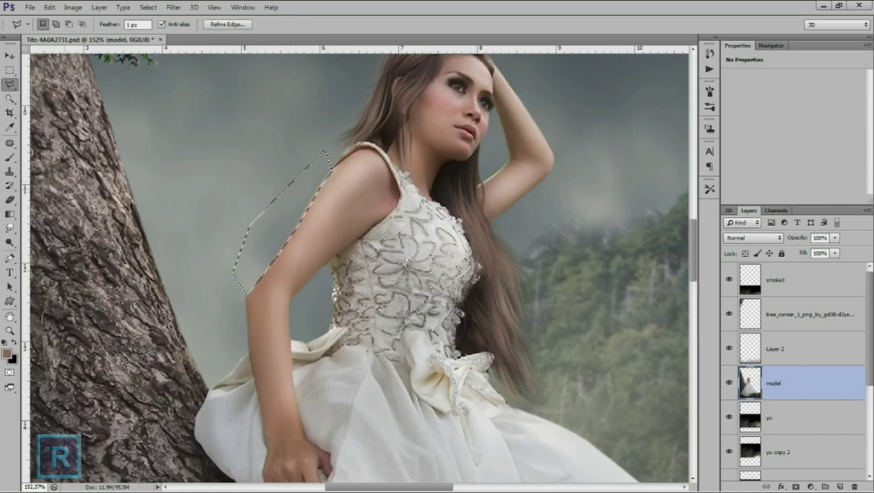
Burn the arm edge inside the selection, then deselect it.
{"action": "left_click", "coordinate": [11, 242]}
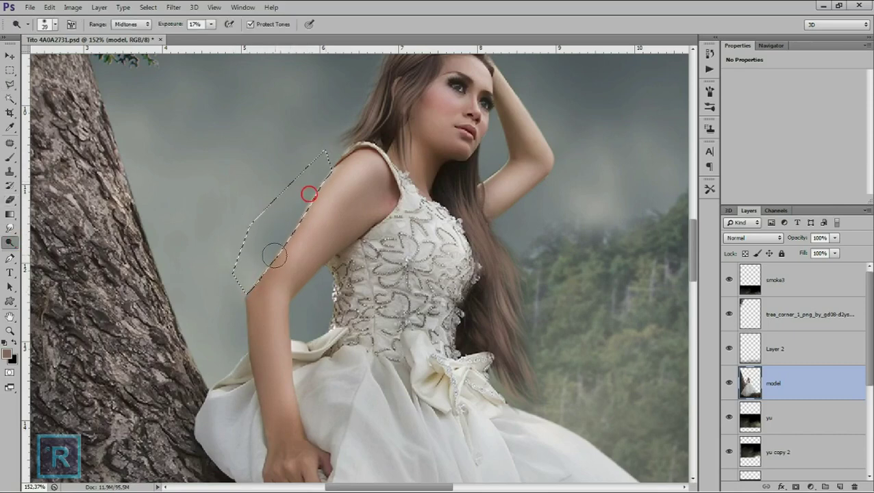
{"action": "mouse_move", "coordinate": [309, 193]}
{"action": "left_mouse_down"}
{"action": "mouse_move", "coordinate": [250, 275]}
{"action": "mouse_move", "coordinate": [312, 199]}
{"action": "left_mouse_up"}
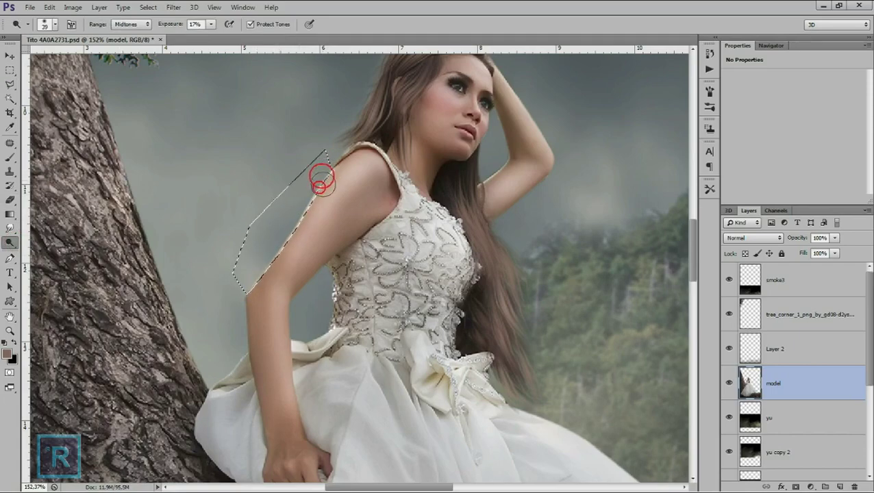
{"action": "key", "text": "ctrl+d"}
{"action": "scroll", "coordinate": [239, 301], "scroll_direction": "down", "scroll_amount": 3}
{"action": "scroll", "coordinate": [230, 306], "scroll_direction": "up", "scroll_amount": 1}
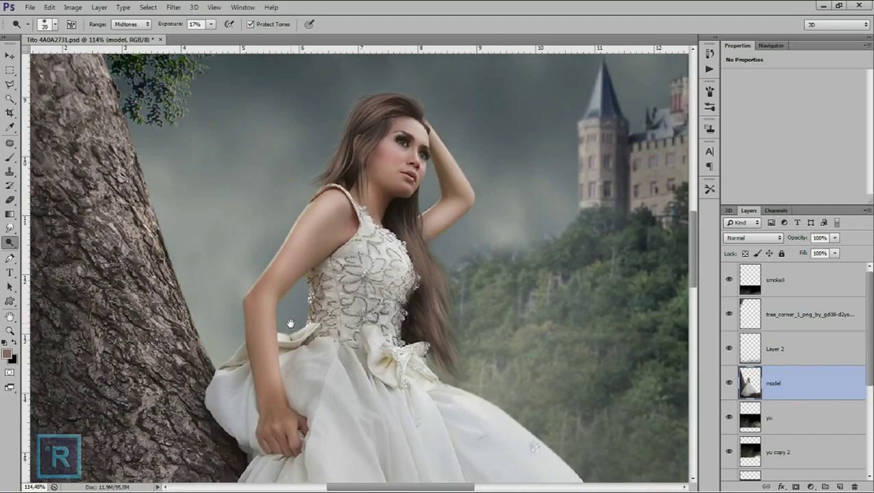
{"action": "scroll", "coordinate": [260, 298], "scroll_direction": "up", "scroll_amount": 1}
{"action": "scroll", "coordinate": [287, 288], "scroll_direction": "up", "scroll_amount": 1}
Select a small strip beside the lower arm and burn its edge.
{"action": "left_click", "coordinate": [10, 84]}
{"action": "left_click", "coordinate": [212, 208]}
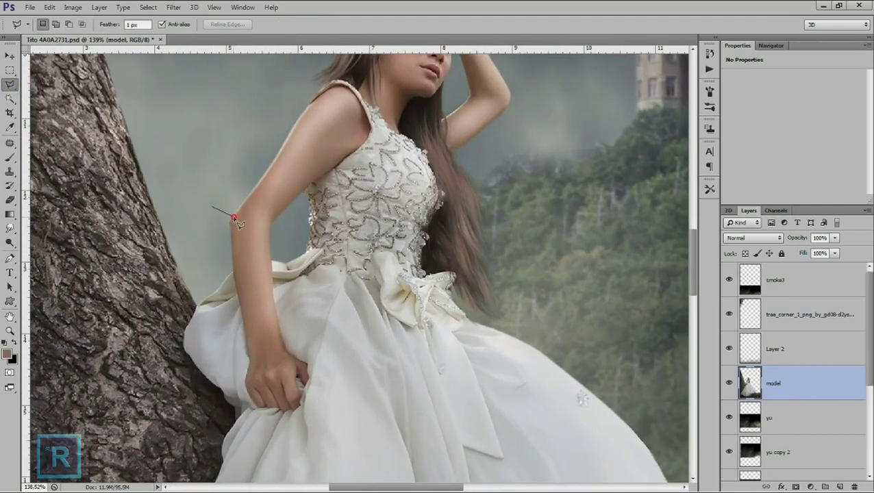
{"action": "left_click", "coordinate": [233, 219]}
{"action": "left_click", "coordinate": [212, 207]}
{"action": "left_click", "coordinate": [11, 238]}
{"action": "mouse_move", "coordinate": [233, 237]}
{"action": "left_mouse_down"}
{"action": "mouse_move", "coordinate": [234, 214]}
{"action": "mouse_move", "coordinate": [220, 214]}
{"action": "mouse_move", "coordinate": [231, 225]}
{"action": "mouse_move", "coordinate": [234, 198]}
{"action": "left_mouse_up"}
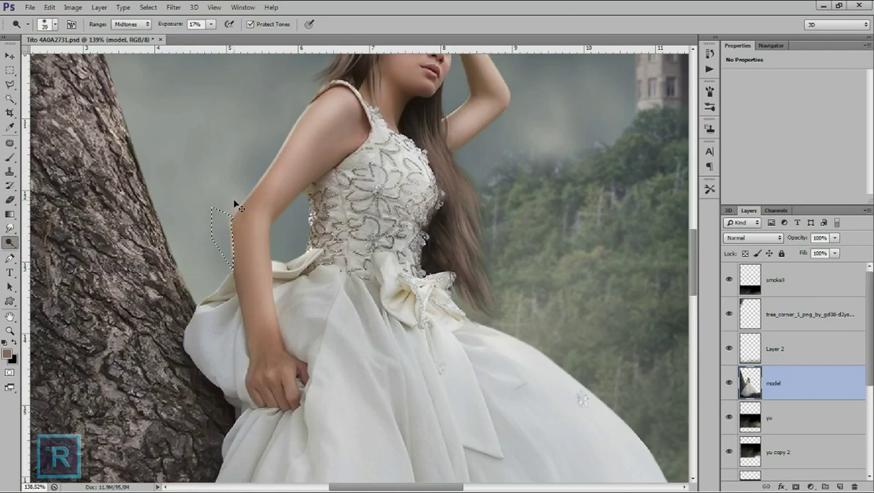
Pan the view over to the raised arm and castle.
{"action": "scroll", "coordinate": [273, 237], "scroll_direction": "down", "scroll_amount": 3, "text": "alt"}
{"action": "scroll", "coordinate": [278, 250], "scroll_direction": "down", "scroll_amount": 2}
{"action": "scroll", "coordinate": [267, 246], "scroll_direction": "down", "scroll_amount": 2}
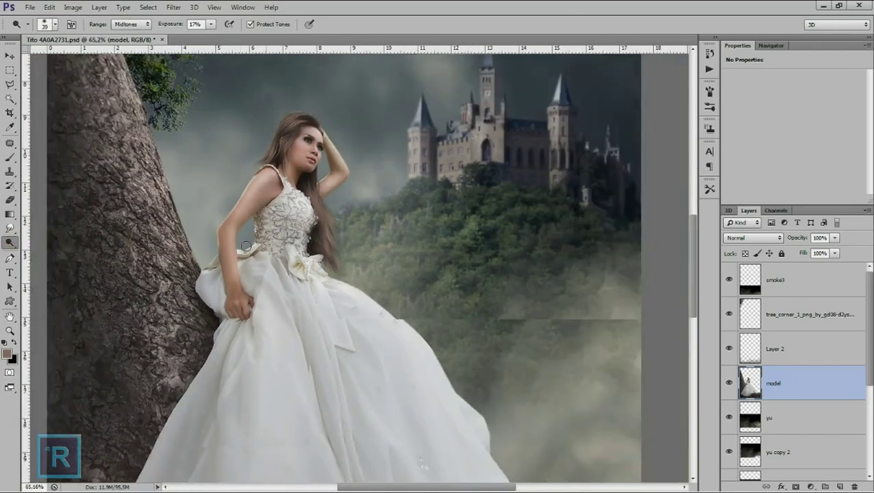
{"action": "scroll", "coordinate": [252, 248], "scroll_direction": "up", "scroll_amount": 3}
{"action": "scroll", "coordinate": [245, 267], "scroll_direction": "up", "scroll_amount": 1}
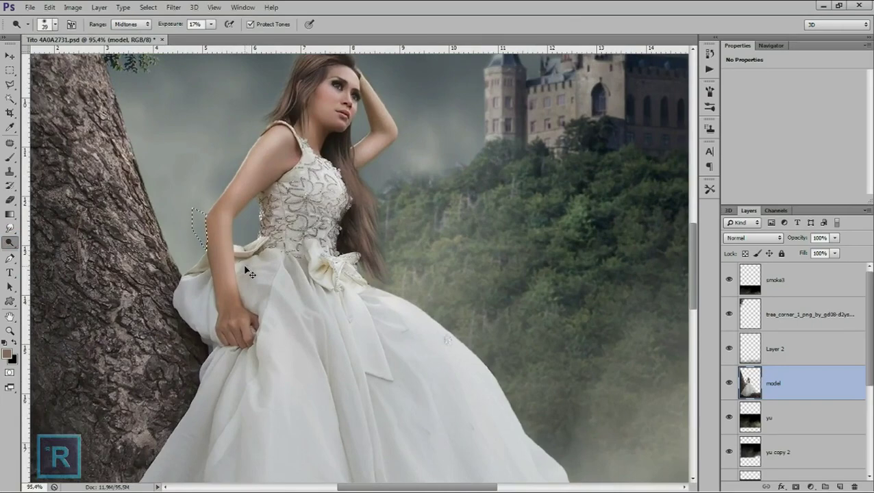
{"action": "scroll", "coordinate": [247, 272], "scroll_direction": "up", "scroll_amount": 1}
{"action": "left_click_drag", "start_coordinate": [301, 212], "coordinate": [163, 323]}
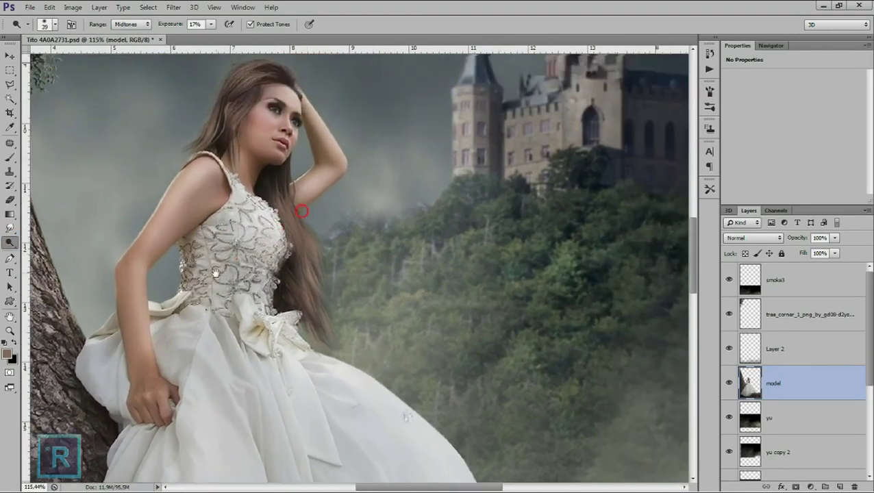
{"action": "left_click", "coordinate": [8, 83]}
{"action": "scroll", "coordinate": [262, 150], "scroll_direction": "up", "scroll_amount": 1}
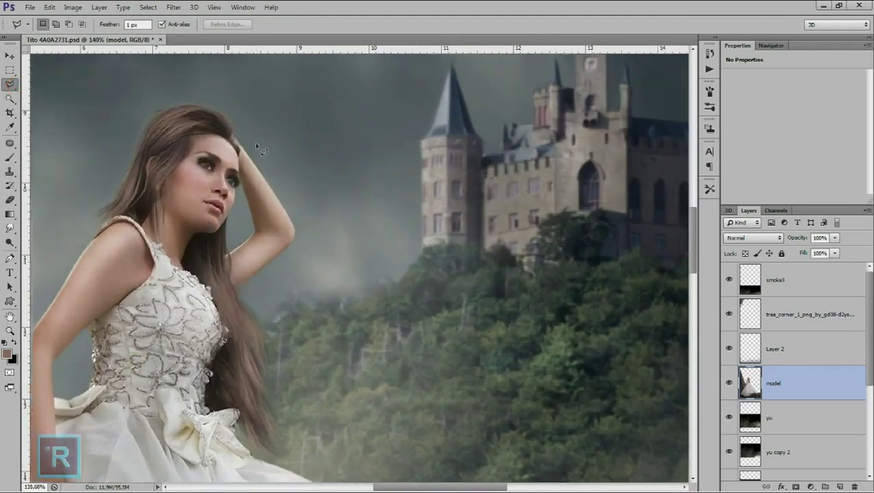
Draw a Polygonal Lasso selection from the head along the raised arm's edge.
{"action": "left_click", "coordinate": [242, 111]}
{"action": "left_click", "coordinate": [239, 142]}
{"action": "left_click", "coordinate": [293, 245]}
{"action": "left_click", "coordinate": [315, 205]}
{"action": "left_click", "coordinate": [296, 154]}
{"action": "left_click", "coordinate": [243, 112]}
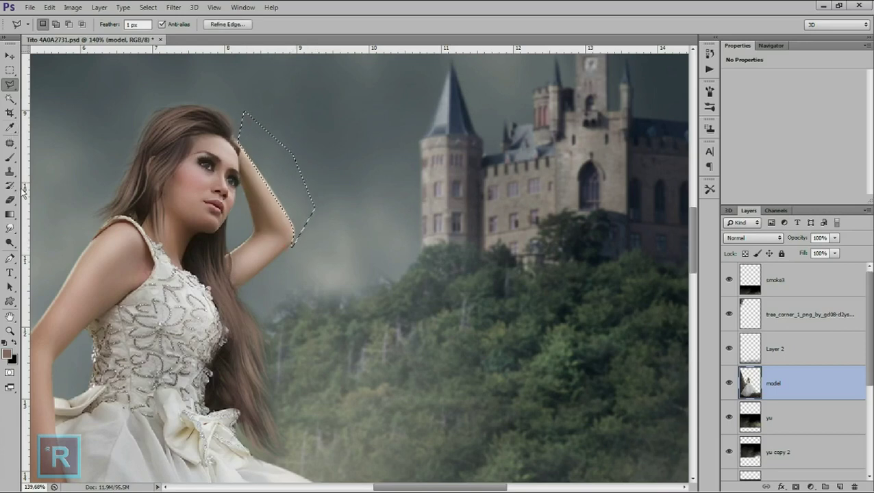
Dodge the raised arm's edge inside the selection, then deselect.
{"action": "left_click", "coordinate": [10, 241]}
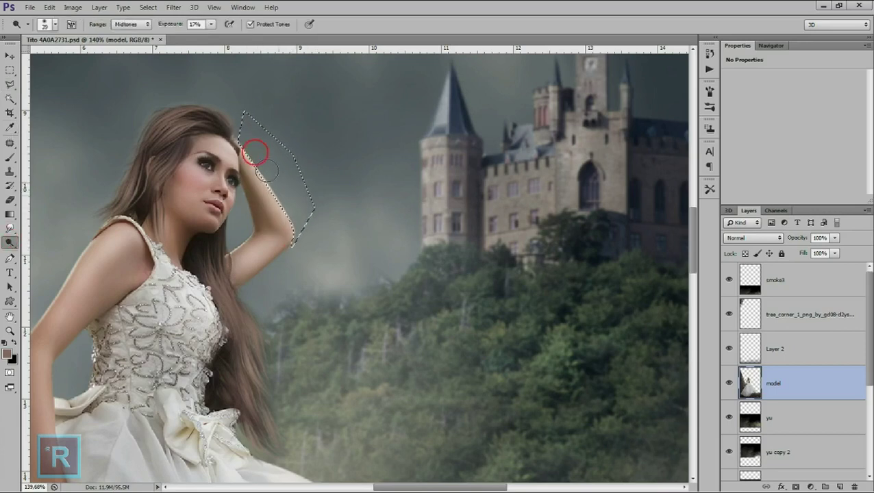
{"action": "left_click_drag", "start_coordinate": [249, 135], "coordinate": [297, 230]}
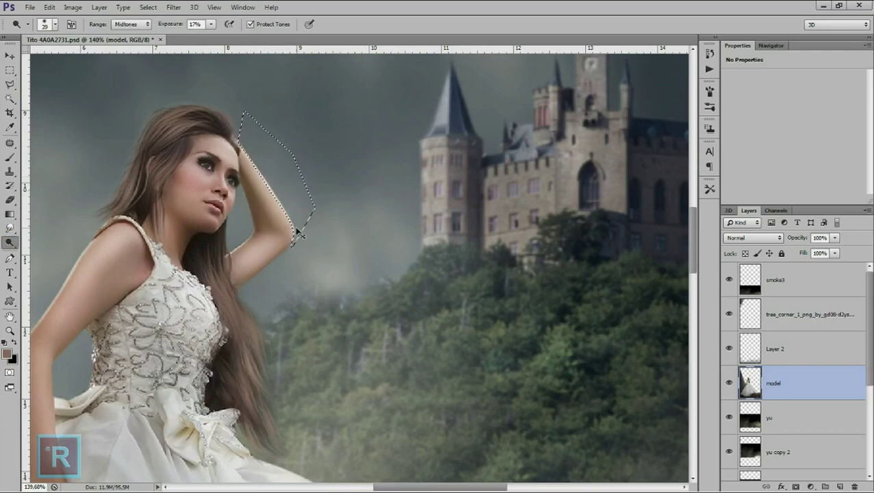
{"action": "key", "text": "ctrl+d"}
{"action": "scroll", "coordinate": [265, 237], "scroll_direction": "down", "scroll_amount": 2}
{"action": "scroll", "coordinate": [270, 239], "scroll_direction": "down", "scroll_amount": 2}
{"action": "scroll", "coordinate": [280, 236], "scroll_direction": "down", "scroll_amount": 2}
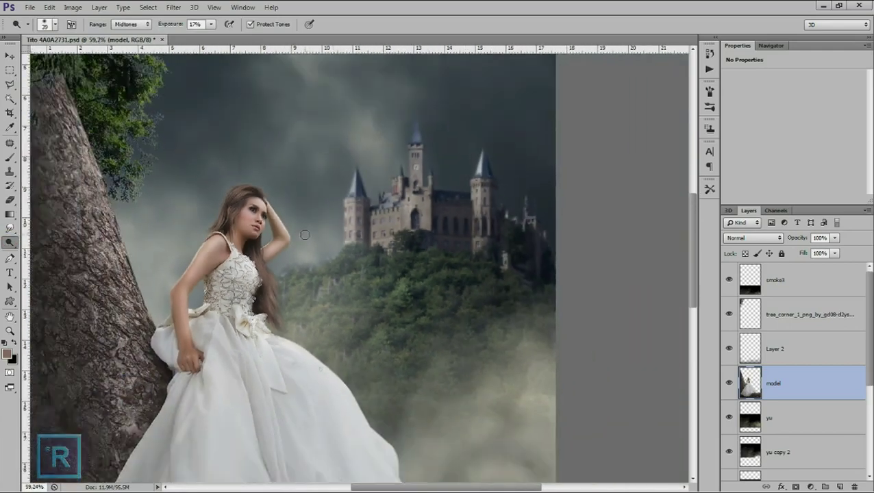
{"action": "scroll", "coordinate": [295, 232], "scroll_direction": "down", "scroll_amount": 1}
{"action": "scroll", "coordinate": [308, 230], "scroll_direction": "down", "scroll_amount": 1}
Switch to the Burn tool and enlarge the brush to 73 px.
{"action": "mouse_move", "coordinate": [310, 229]}
{"action": "left_mouse_down"}
{"action": "mouse_move", "coordinate": [293, 202]}
{"action": "mouse_move", "coordinate": [392, 233]}
{"action": "left_mouse_up"}
{"action": "scroll", "coordinate": [351, 259], "scroll_direction": "up", "scroll_amount": 1}
{"action": "scroll", "coordinate": [384, 241], "scroll_direction": "up", "scroll_amount": 1}
{"action": "right_click", "coordinate": [9, 243]}
{"action": "left_click", "coordinate": [72, 251]}
{"action": "scroll", "coordinate": [302, 264], "scroll_direction": "up", "scroll_amount": 1}
{"action": "right_click", "coordinate": [302, 264]}
{"action": "left_click_drag", "start_coordinate": [384, 288], "coordinate": [411, 288]}
{"action": "key", "text": "Return"}
Burn the bodice around the waist and two folds running down the gown.
{"action": "mouse_move", "coordinate": [323, 263]}
{"action": "left_mouse_down"}
{"action": "mouse_move", "coordinate": [314, 251]}
{"action": "mouse_move", "coordinate": [338, 263]}
{"action": "left_mouse_up"}
{"action": "scroll", "coordinate": [309, 280], "scroll_direction": "up", "scroll_amount": 1}
{"action": "mouse_move", "coordinate": [322, 292]}
{"action": "left_mouse_down"}
{"action": "mouse_move", "coordinate": [343, 353]}
{"action": "mouse_move", "coordinate": [230, 206]}
{"action": "left_mouse_up"}
{"action": "left_click_drag", "start_coordinate": [275, 293], "coordinate": [320, 354]}
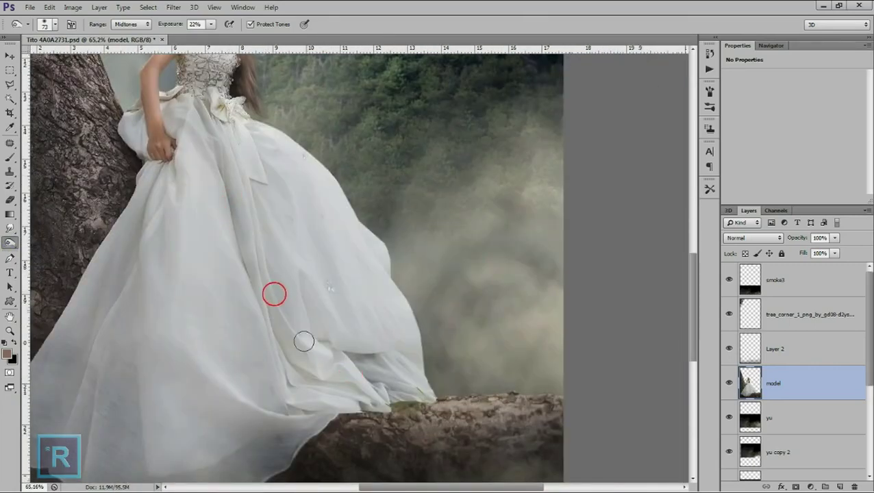
{"action": "scroll", "coordinate": [301, 342], "scroll_direction": "down", "scroll_amount": 1}
{"action": "left_click", "coordinate": [292, 355]}
{"action": "scroll", "coordinate": [293, 355], "scroll_direction": "down", "scroll_amount": 1}
{"action": "scroll", "coordinate": [288, 236], "scroll_direction": "up", "scroll_amount": 2}
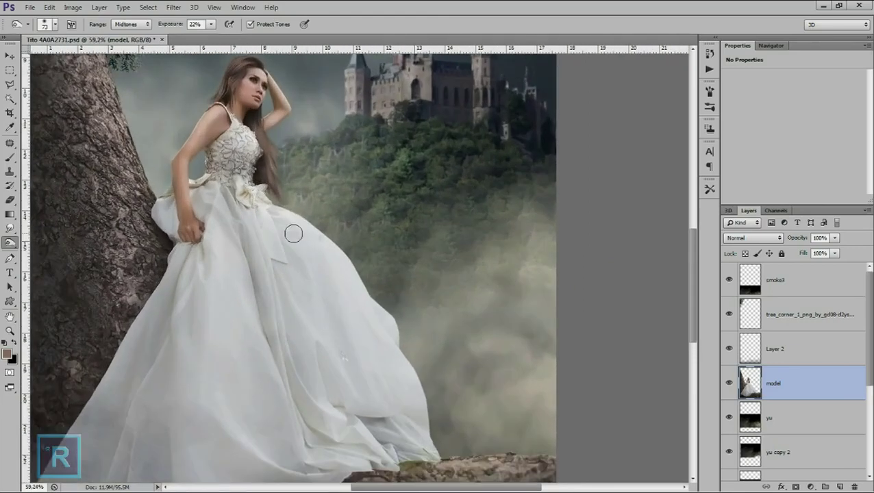
Switch to burning midtones at 17% exposure, framing the dress and misty forest.
{"action": "left_click", "coordinate": [37, 248]}
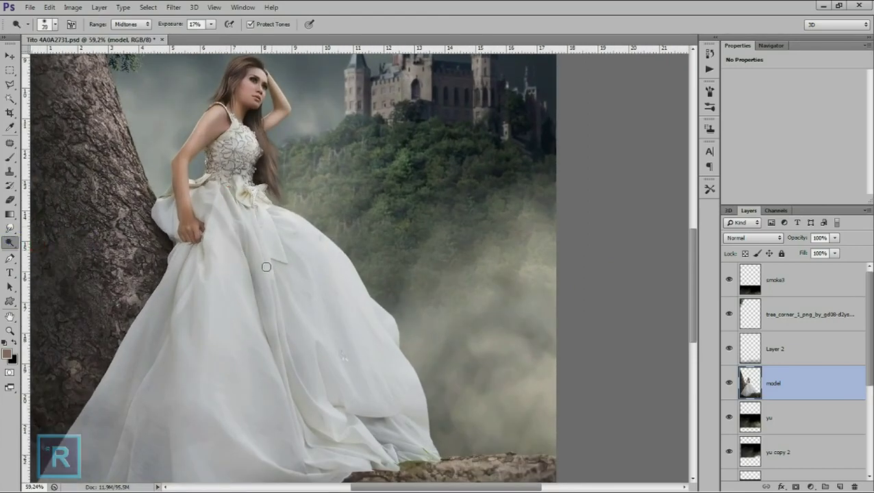
{"action": "scroll", "coordinate": [274, 328], "scroll_direction": "up", "scroll_amount": 2}
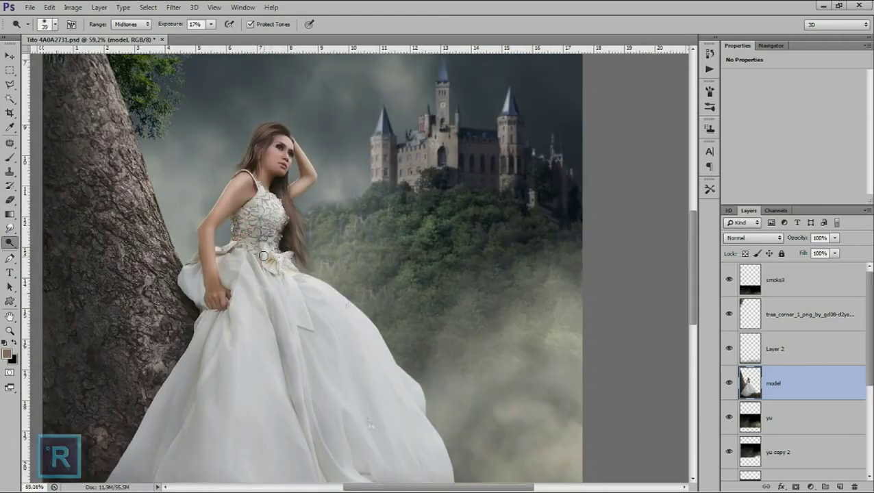
{"action": "scroll", "coordinate": [264, 257], "scroll_direction": "up", "scroll_amount": 3}
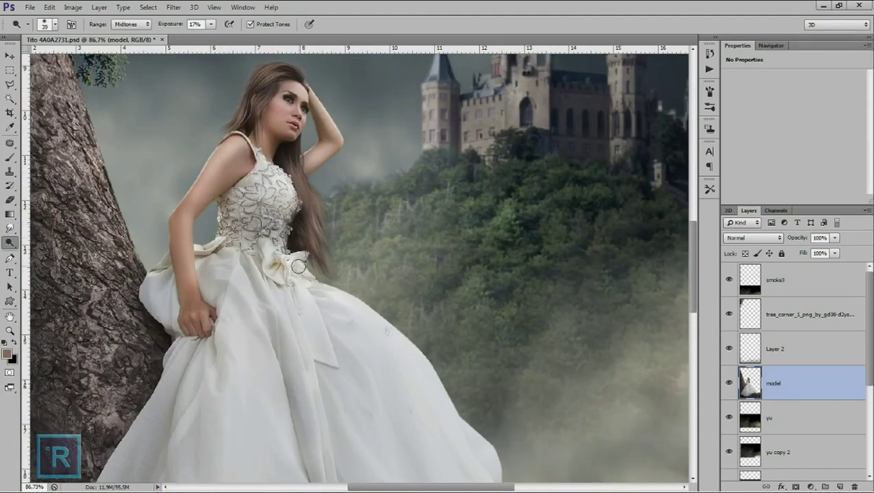
{"action": "scroll", "coordinate": [296, 259], "scroll_direction": "down", "scroll_amount": 1}
{"action": "left_click_drag", "start_coordinate": [422, 277], "coordinate": [339, 217]}
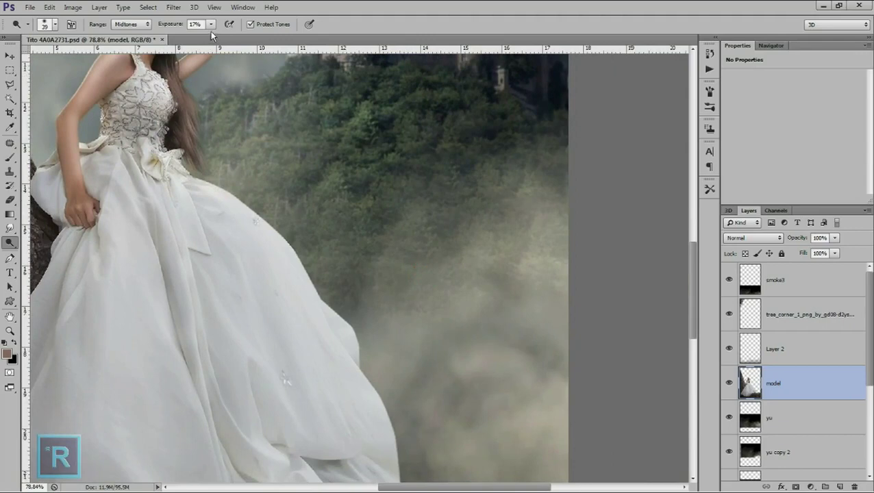
Raise the toning exposure to 33% and set the brush to 62 px.
{"action": "left_click", "coordinate": [210, 24]}
{"action": "left_click_drag", "start_coordinate": [208, 30], "coordinate": [218, 30]}
{"action": "right_click", "coordinate": [365, 232]}
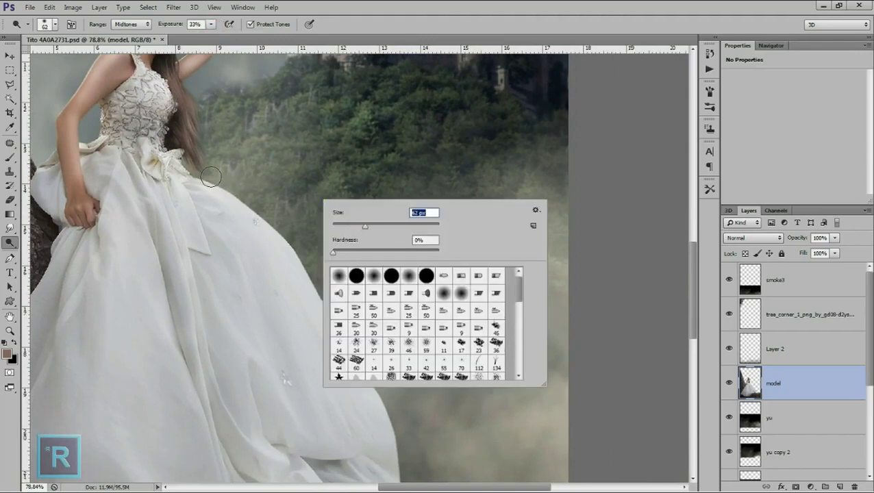
{"action": "key", "text": "Return"}
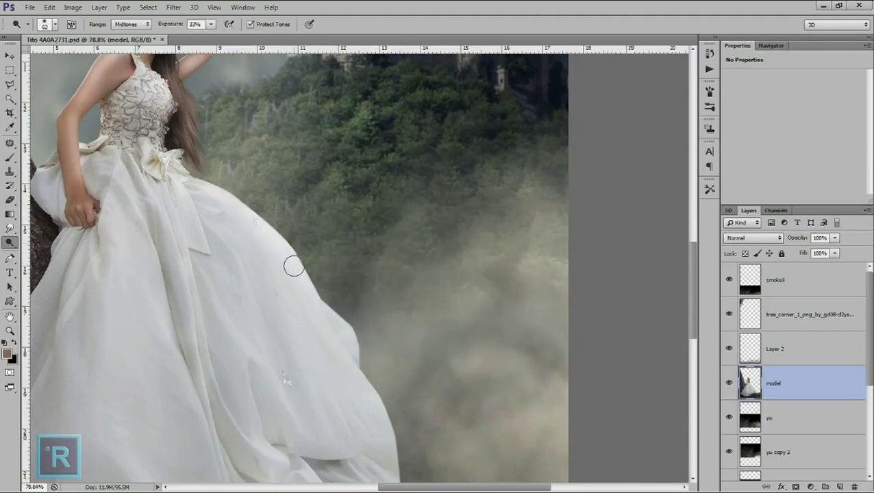
Tone the top edge of the rock beneath the dress hem.
{"action": "left_click_drag", "start_coordinate": [361, 339], "coordinate": [318, 296]}
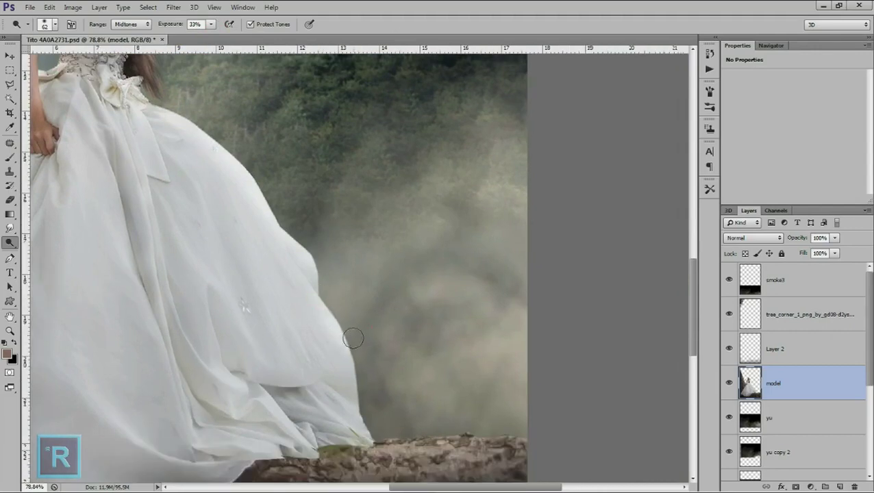
{"action": "left_click_drag", "start_coordinate": [386, 377], "coordinate": [342, 282]}
{"action": "left_click_drag", "start_coordinate": [362, 352], "coordinate": [472, 355]}
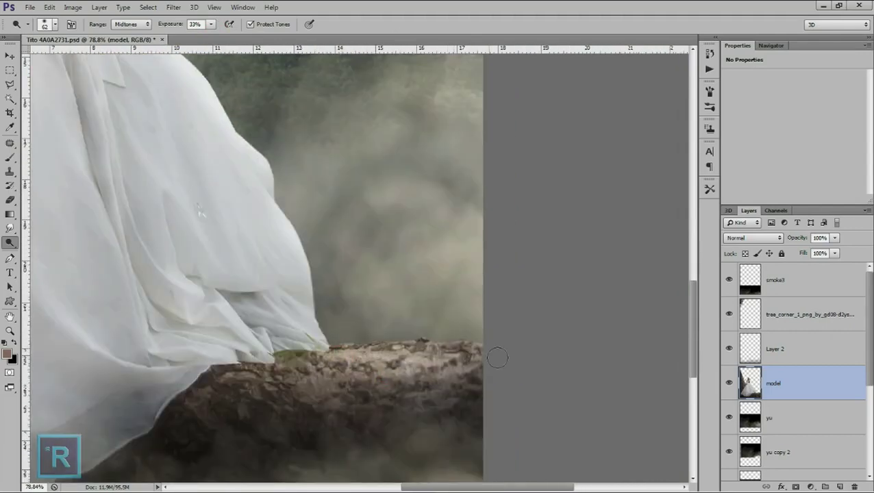
{"action": "scroll", "coordinate": [250, 288], "scroll_direction": "down", "scroll_amount": 3}
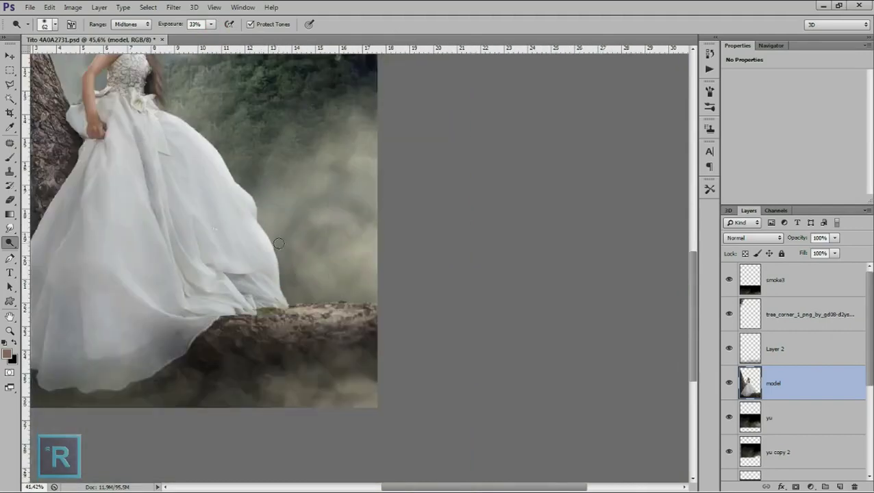
{"action": "scroll", "coordinate": [281, 241], "scroll_direction": "down", "scroll_amount": 3}
{"action": "scroll", "coordinate": [341, 251], "scroll_direction": "up", "scroll_amount": 1}
{"action": "scroll", "coordinate": [341, 250], "scroll_direction": "up", "scroll_amount": 1}
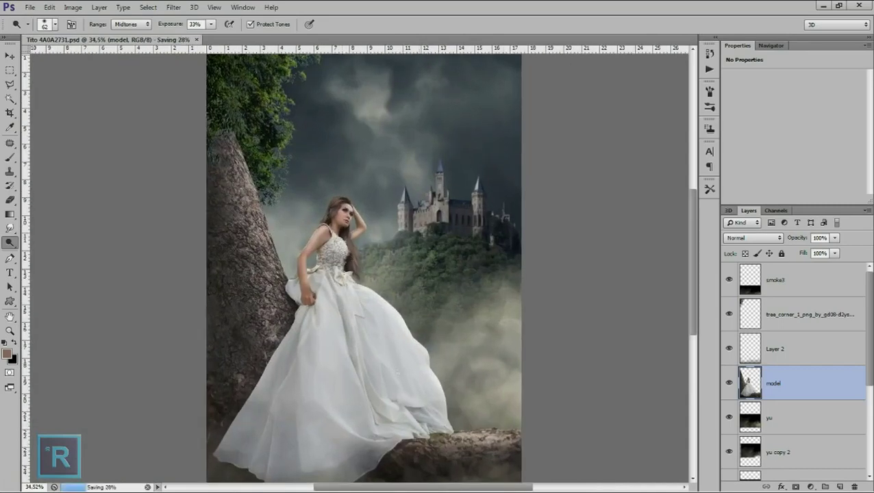
Place the large_black_birds image above smoke3, shrunk into the sky over the castle.
{"action": "left_click", "coordinate": [825, 281]}
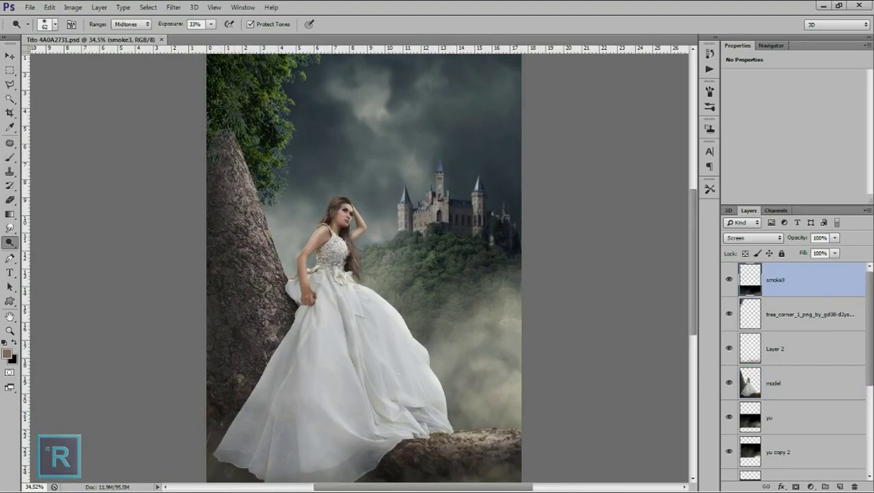
{"action": "left_click", "coordinate": [161, 481]}
{"action": "mouse_move", "coordinate": [418, 96]}
{"action": "left_mouse_down"}
{"action": "mouse_move", "coordinate": [187, 490]}
{"action": "mouse_move", "coordinate": [388, 232]}
{"action": "mouse_move", "coordinate": [411, 101]}
{"action": "left_mouse_up"}
{"action": "mouse_move", "coordinate": [442, 182]}
{"action": "left_mouse_down"}
{"action": "mouse_move", "coordinate": [403, 165]}
{"action": "mouse_move", "coordinate": [392, 144]}
{"action": "mouse_move", "coordinate": [413, 167]}
{"action": "left_mouse_up"}
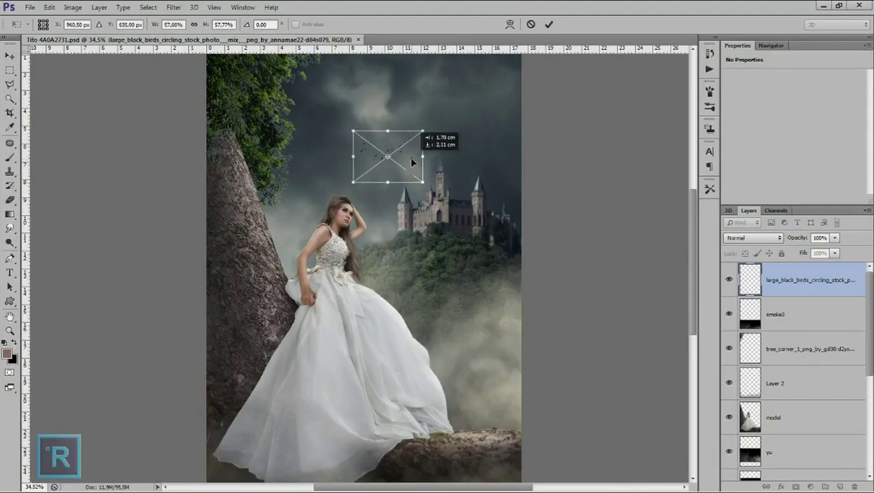
{"action": "double_click", "coordinate": [415, 169]}
Rasterize the placed birds layer via the toning brush prompt.
{"action": "scroll", "coordinate": [410, 166], "scroll_direction": "up", "scroll_amount": 3}
{"action": "key", "text": "o"}
{"action": "left_click", "coordinate": [330, 154]}
{"action": "left_click", "coordinate": [398, 197]}
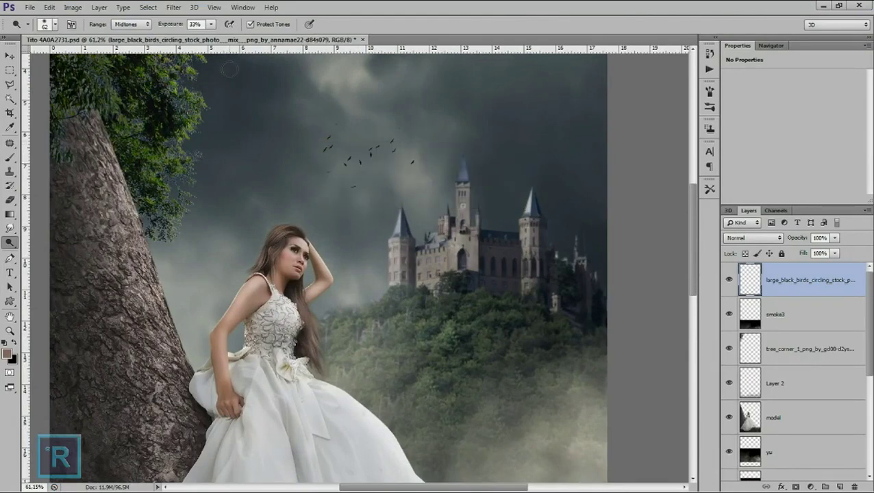
{"action": "left_click", "coordinate": [173, 7]}
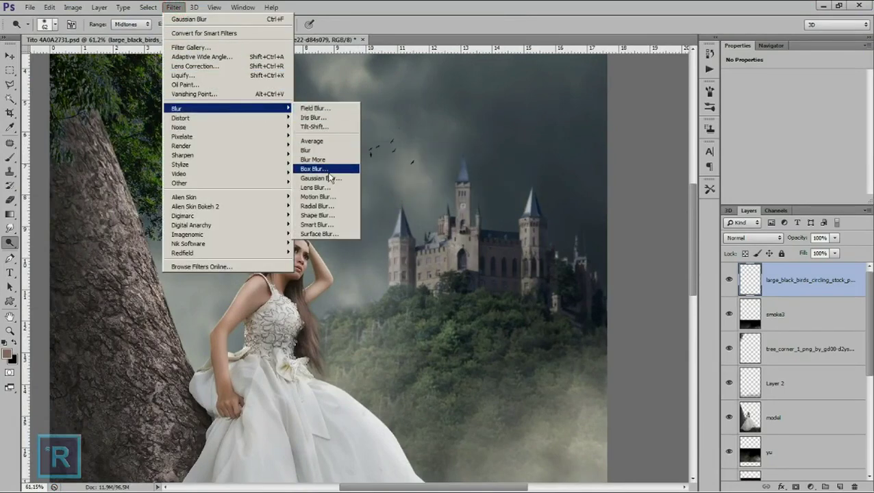
Apply a Gaussian Blur with 1.9-pixel radius to the birds.
{"action": "left_click", "coordinate": [318, 176]}
{"action": "left_click_drag", "start_coordinate": [709, 299], "coordinate": [687, 300]}
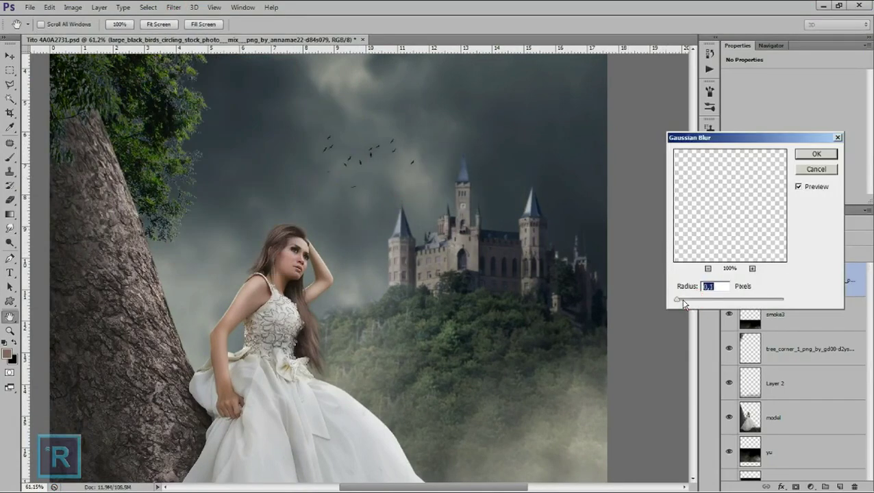
{"action": "left_click_drag", "start_coordinate": [687, 301], "coordinate": [688, 305]}
{"action": "left_click", "coordinate": [814, 155]}
{"action": "scroll", "coordinate": [595, 180], "scroll_direction": "down", "scroll_amount": 4}
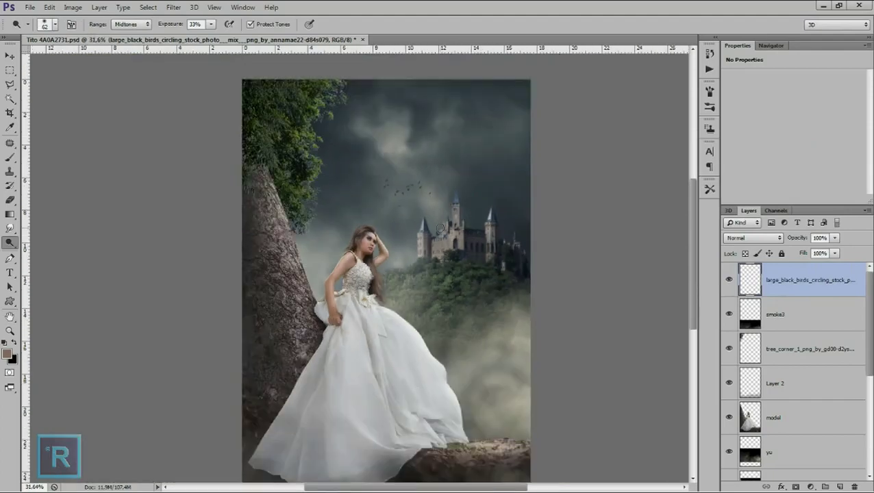
{"action": "scroll", "coordinate": [447, 214], "scroll_direction": "up", "scroll_amount": 1}
{"action": "scroll", "coordinate": [652, 240], "scroll_direction": "up", "scroll_amount": 1}
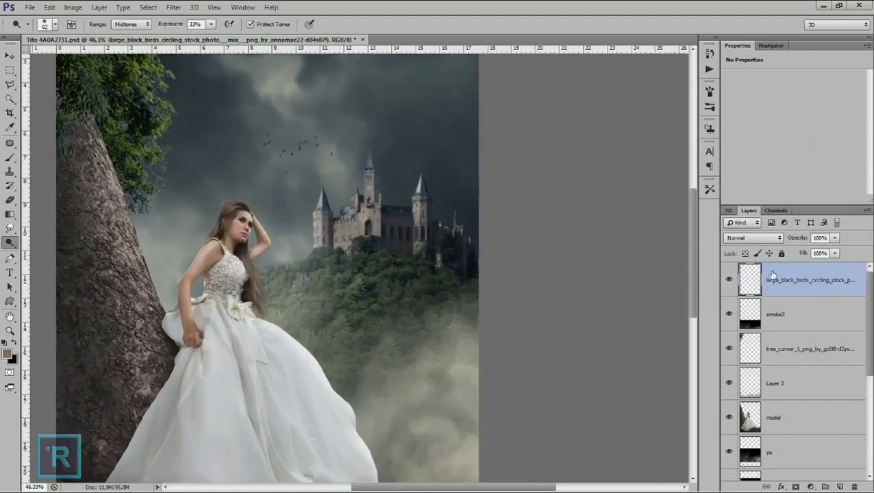
Fade the birds layer to 51% opacity.
{"action": "left_click", "coordinate": [834, 237]}
{"action": "left_click_drag", "start_coordinate": [834, 250], "coordinate": [814, 252]}
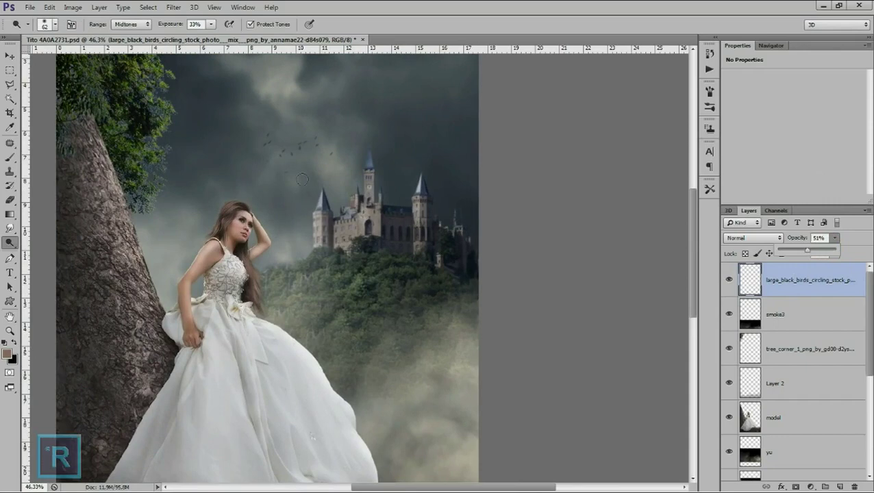
{"action": "scroll", "coordinate": [330, 179], "scroll_direction": "down", "scroll_amount": 2}
{"action": "scroll", "coordinate": [311, 194], "scroll_direction": "up", "scroll_amount": 1}
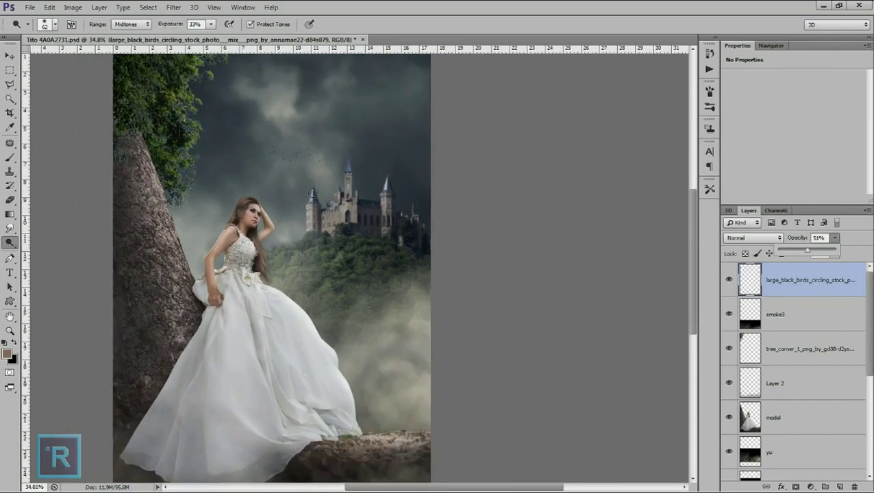
{"action": "scroll", "coordinate": [316, 191], "scroll_direction": "down", "scroll_amount": 1}
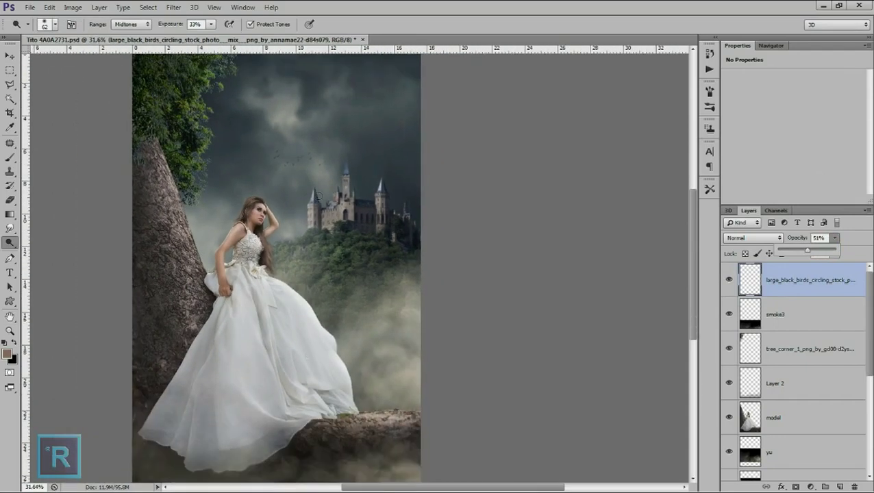
{"action": "scroll", "coordinate": [318, 197], "scroll_direction": "down", "scroll_amount": 1}
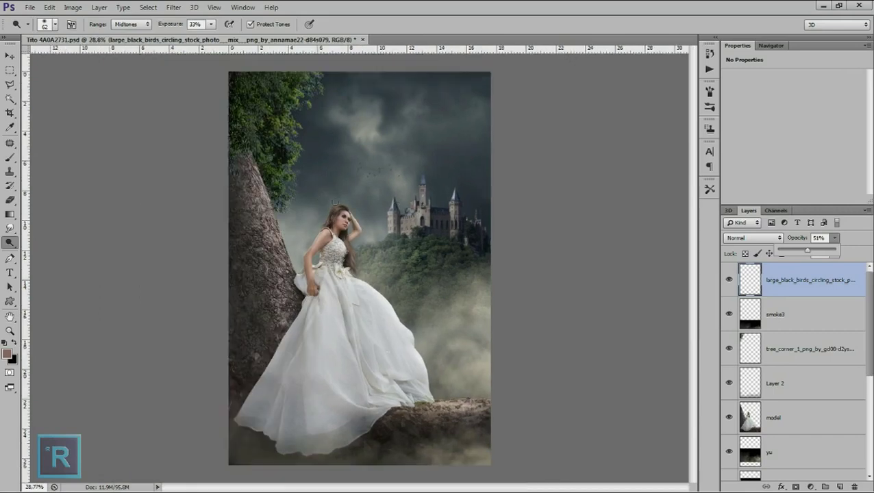
{"action": "scroll", "coordinate": [359, 268], "scroll_direction": "down", "scroll_amount": 1}
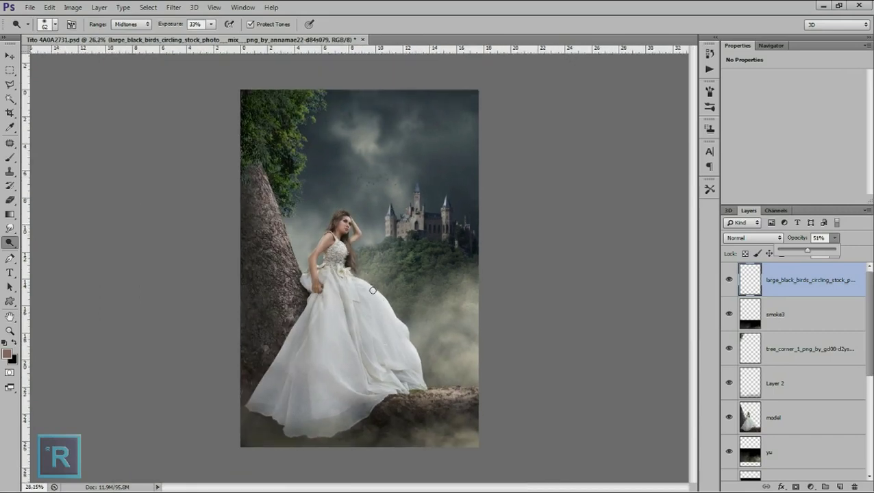
{"action": "left_click", "coordinate": [858, 240]}
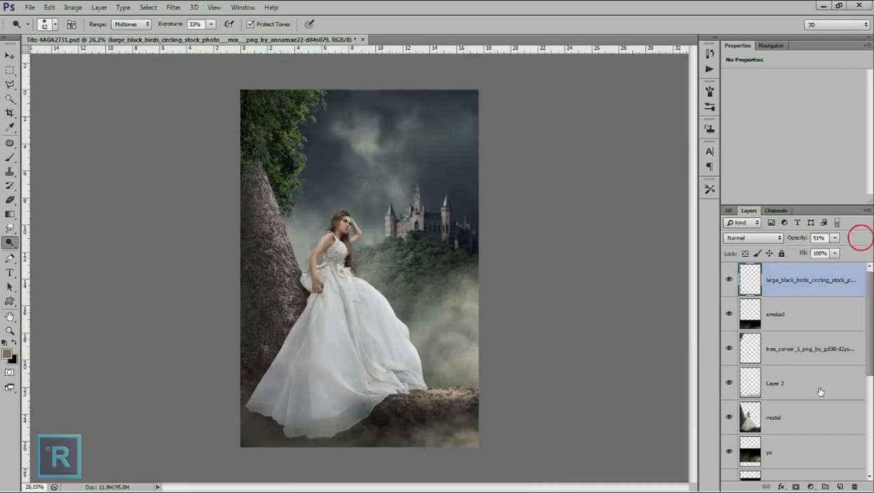
{"action": "left_click", "coordinate": [811, 486]}
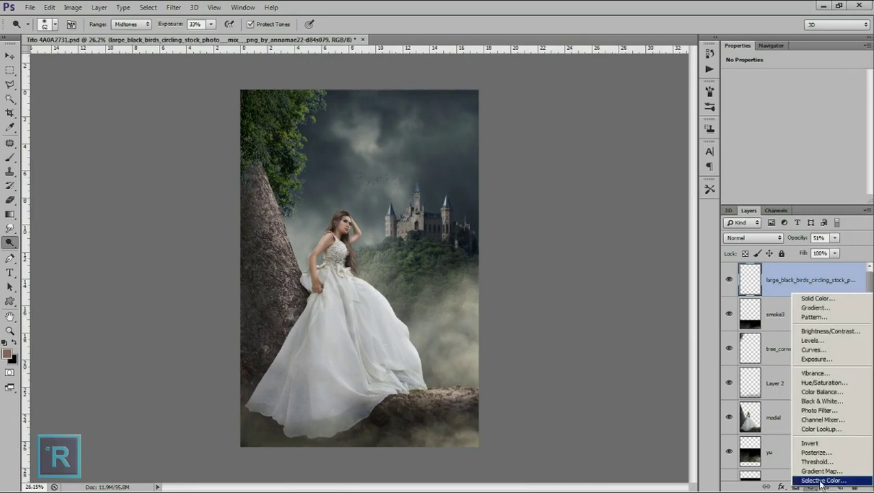
Add a Color Lookup layer using HorrorBlue.3DL, blended in Soft Light at 53% opacity.
{"action": "left_click", "coordinate": [854, 430]}
{"action": "left_click", "coordinate": [800, 80]}
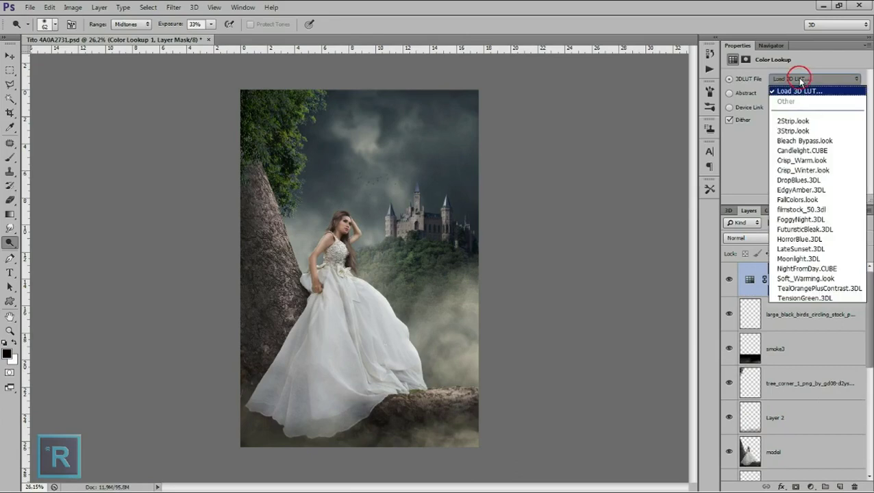
{"action": "left_click", "coordinate": [841, 239]}
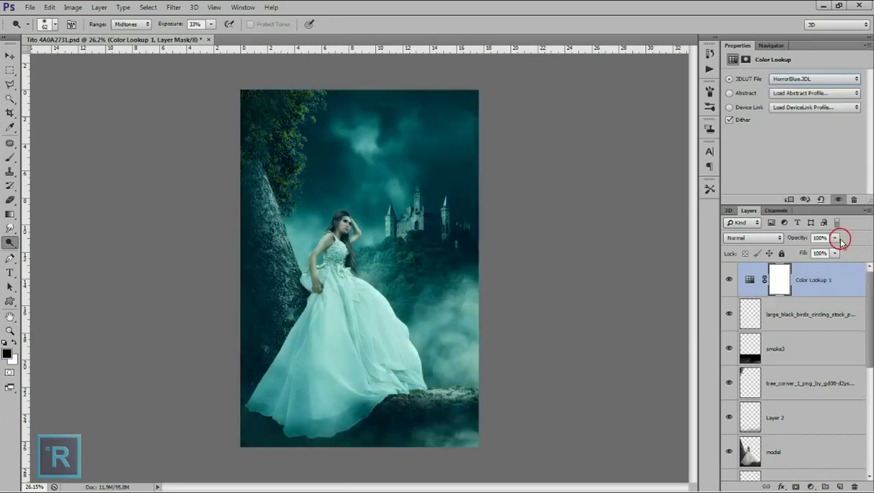
{"action": "left_click", "coordinate": [766, 237]}
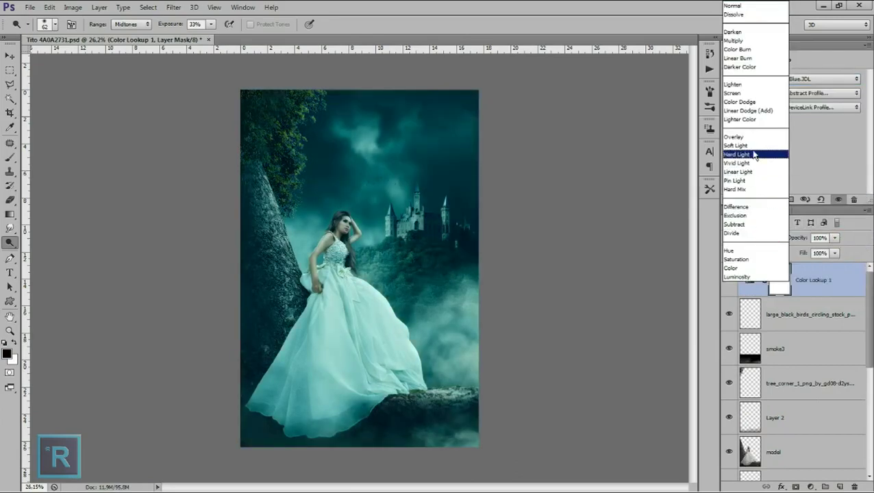
{"action": "left_click", "coordinate": [750, 146]}
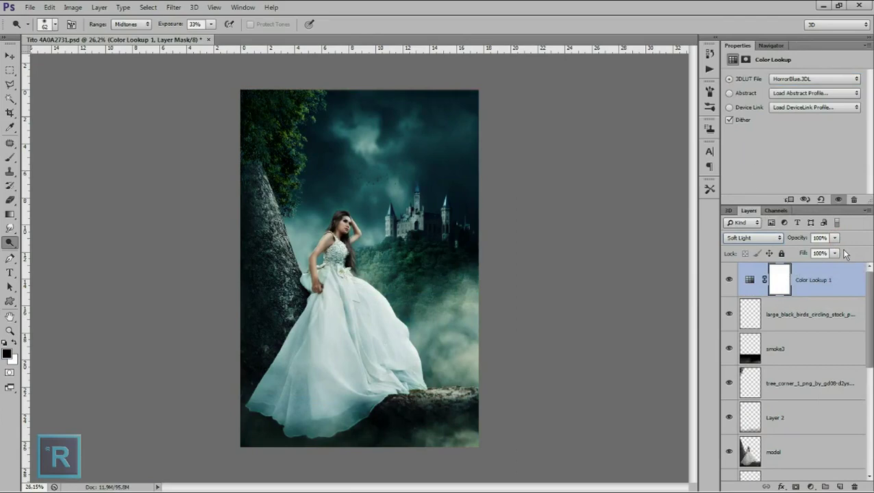
{"action": "left_click_drag", "start_coordinate": [835, 238], "coordinate": [814, 254]}
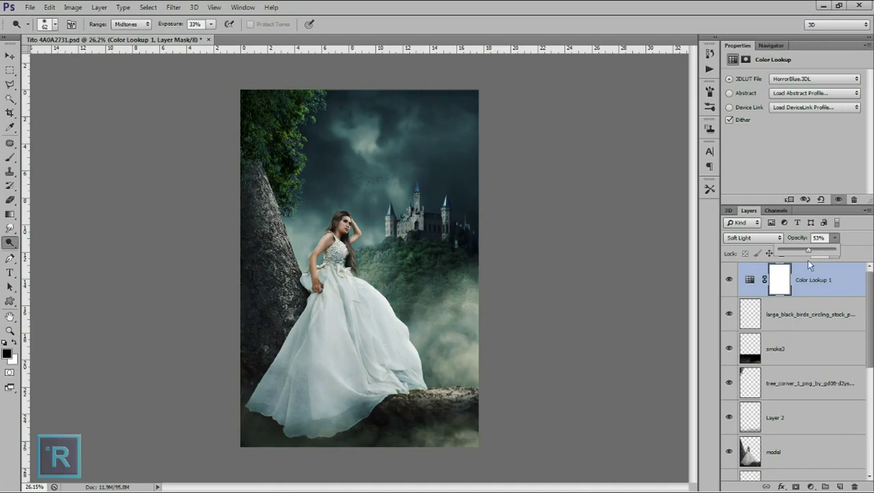
{"action": "left_click", "coordinate": [810, 486]}
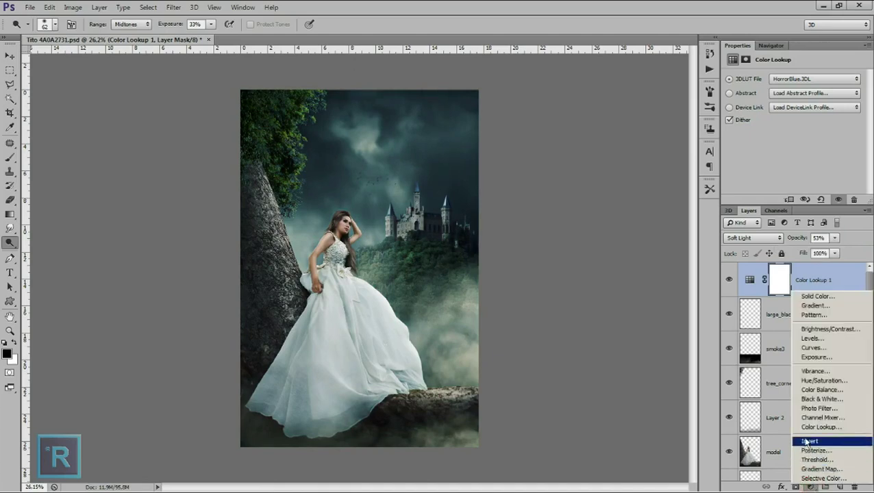
Add a Color Balance layer with midtones at Cyan -22, Green +3, Blue +1.
{"action": "left_click", "coordinate": [843, 388]}
{"action": "mouse_move", "coordinate": [779, 141]}
{"action": "left_mouse_down"}
{"action": "mouse_move", "coordinate": [766, 104]}
{"action": "mouse_move", "coordinate": [780, 125]}
{"action": "left_mouse_up"}
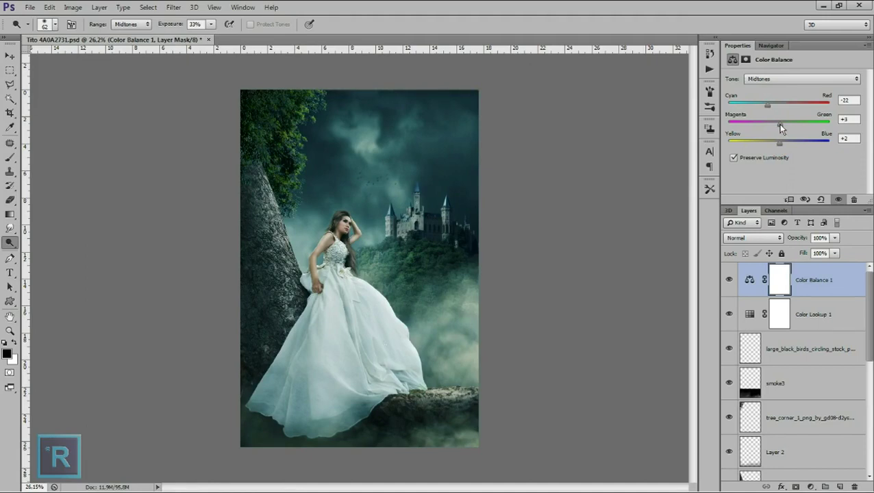
{"action": "left_click_drag", "start_coordinate": [778, 147], "coordinate": [774, 147]}
{"action": "left_click", "coordinate": [811, 486]}
Add a Levels layer nudging midtones and output black, with a slight Blue shadow lift.
{"action": "left_click", "coordinate": [835, 341]}
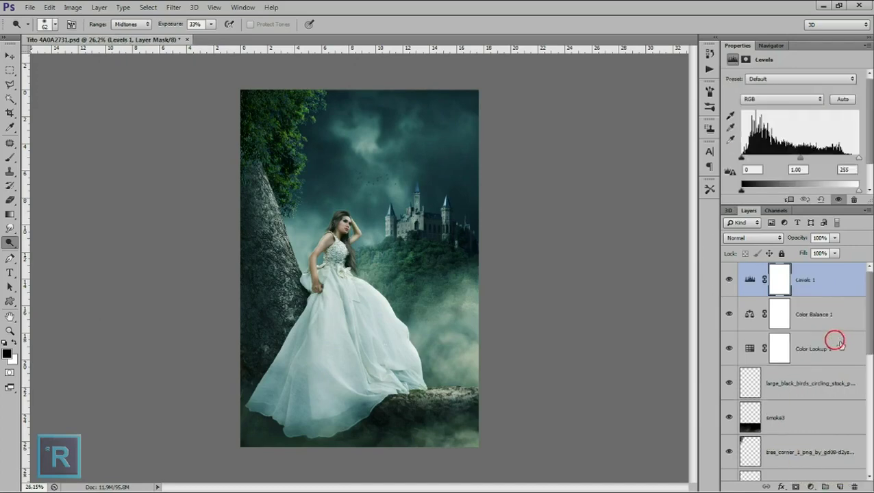
{"action": "left_click_drag", "start_coordinate": [801, 160], "coordinate": [798, 161]}
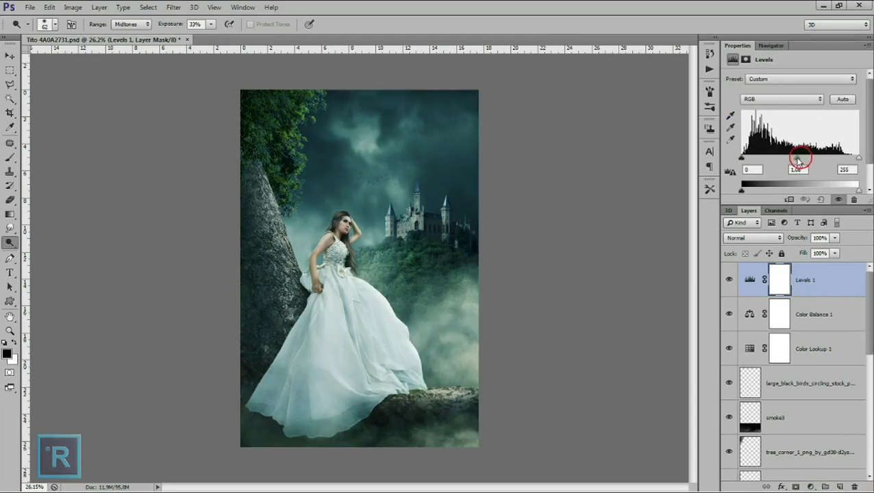
{"action": "left_click_drag", "start_coordinate": [742, 194], "coordinate": [747, 194]}
{"action": "left_click", "coordinate": [757, 99]}
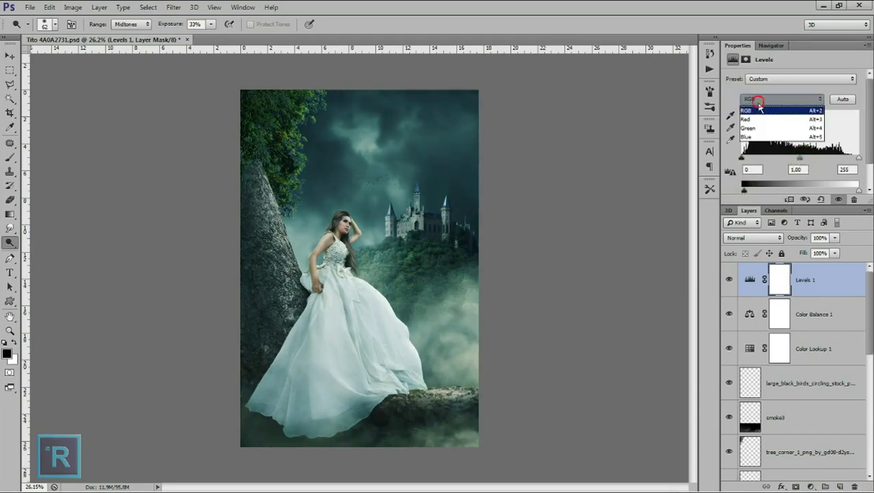
{"action": "left_click", "coordinate": [756, 133]}
{"action": "left_click_drag", "start_coordinate": [742, 192], "coordinate": [749, 194]}
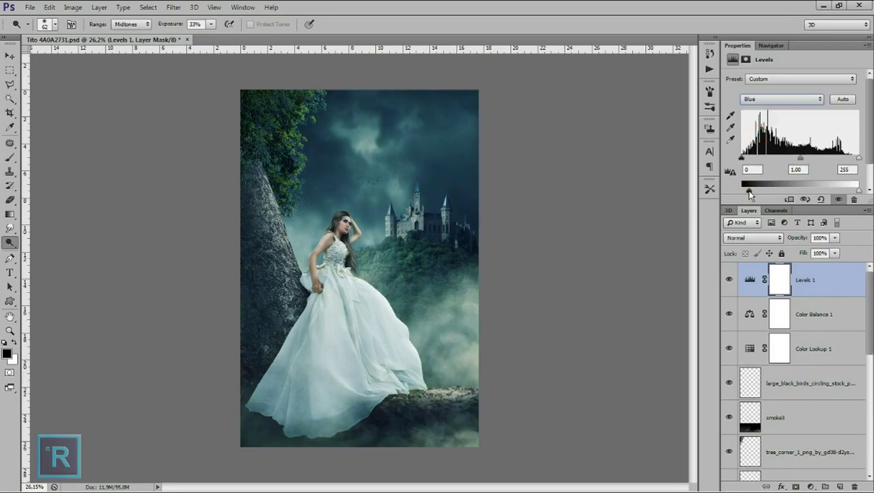
{"action": "left_click", "coordinate": [760, 100]}
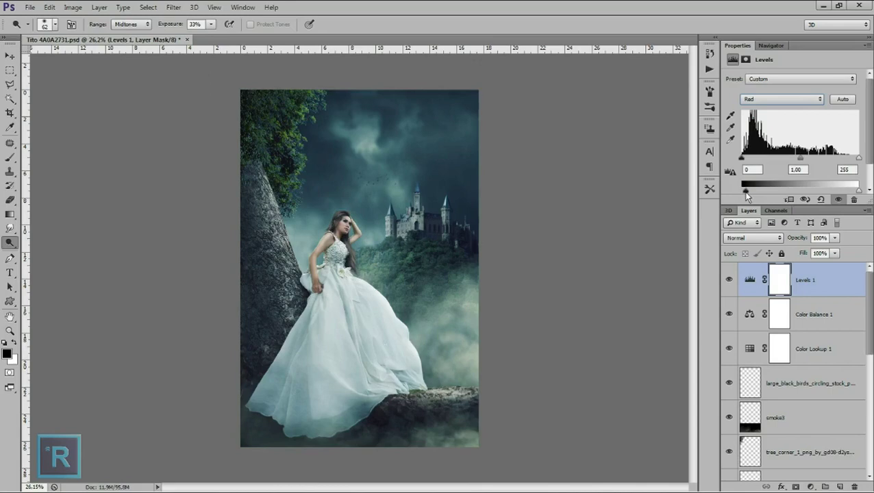
{"action": "key", "text": "alt+4"}
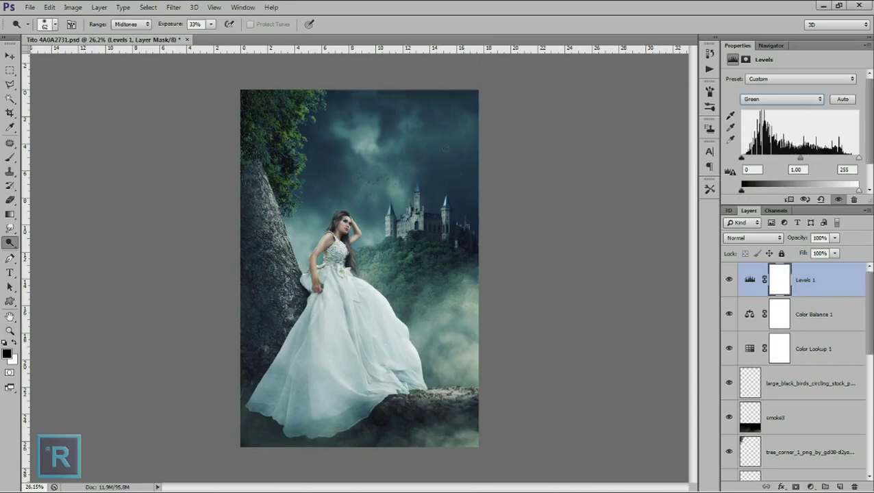
Return Levels to RGB and drag Free-Dark-Blue-Stone-Texture3.jpg into the composite.
{"action": "left_click", "coordinate": [10, 55]}
{"action": "scroll", "coordinate": [246, 161], "scroll_direction": "down", "scroll_amount": 3}
{"action": "scroll", "coordinate": [328, 219], "scroll_direction": "down", "scroll_amount": 1}
{"action": "scroll", "coordinate": [390, 252], "scroll_direction": "up", "scroll_amount": 3}
{"action": "scroll", "coordinate": [393, 251], "scroll_direction": "up", "scroll_amount": 1}
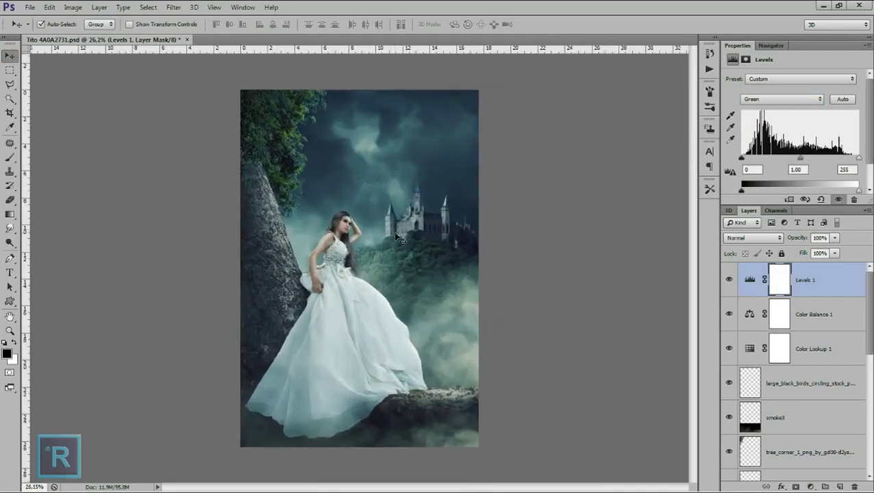
{"action": "scroll", "coordinate": [400, 237], "scroll_direction": "down", "scroll_amount": 1}
{"action": "scroll", "coordinate": [481, 252], "scroll_direction": "up", "scroll_amount": 1}
{"action": "left_click", "coordinate": [816, 278]}
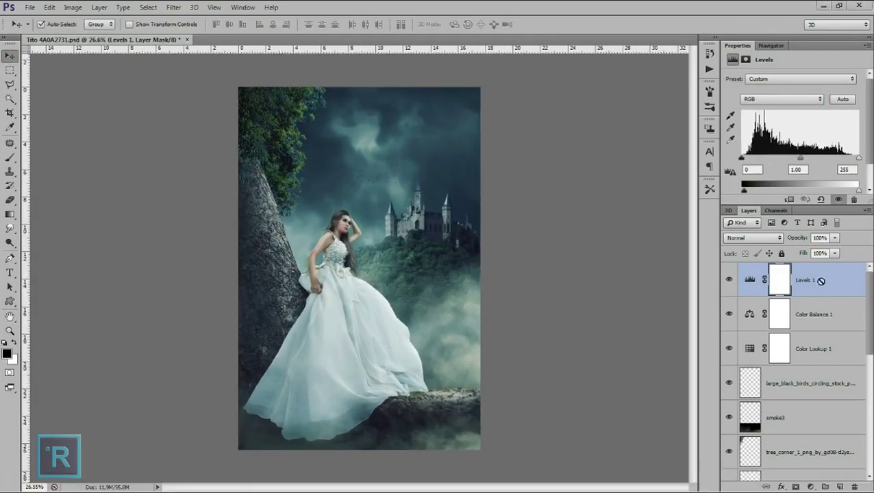
{"action": "left_click", "coordinate": [170, 483]}
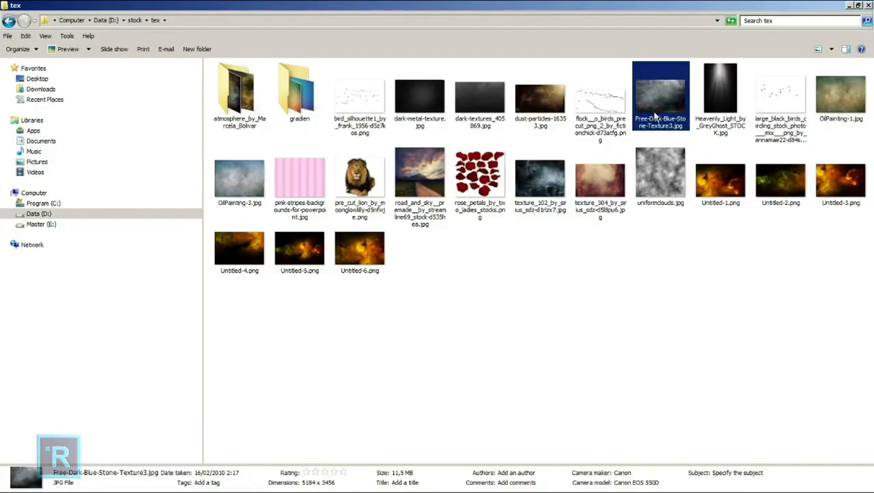
{"action": "left_click_drag", "start_coordinate": [654, 116], "coordinate": [575, 226]}
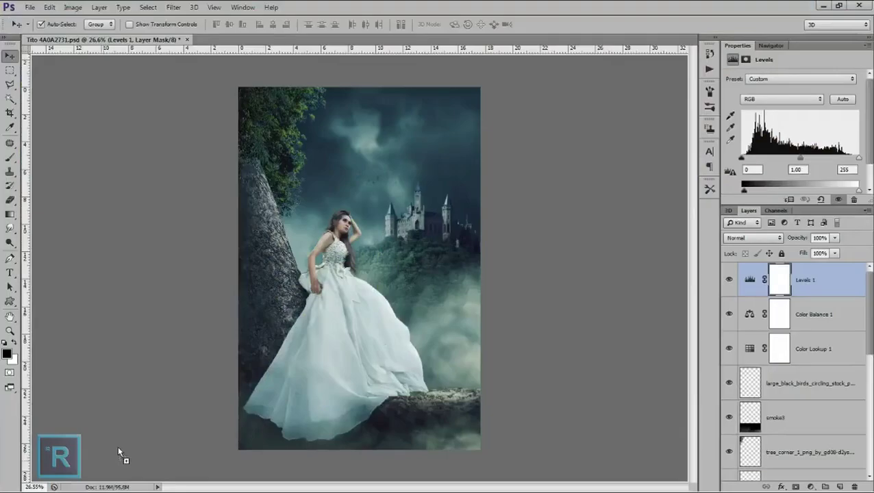
{"action": "mouse_move", "coordinate": [575, 226]}
{"action": "left_mouse_down"}
{"action": "mouse_move", "coordinate": [348, 271]}
{"action": "mouse_move", "coordinate": [342, 264]}
{"action": "left_mouse_up"}
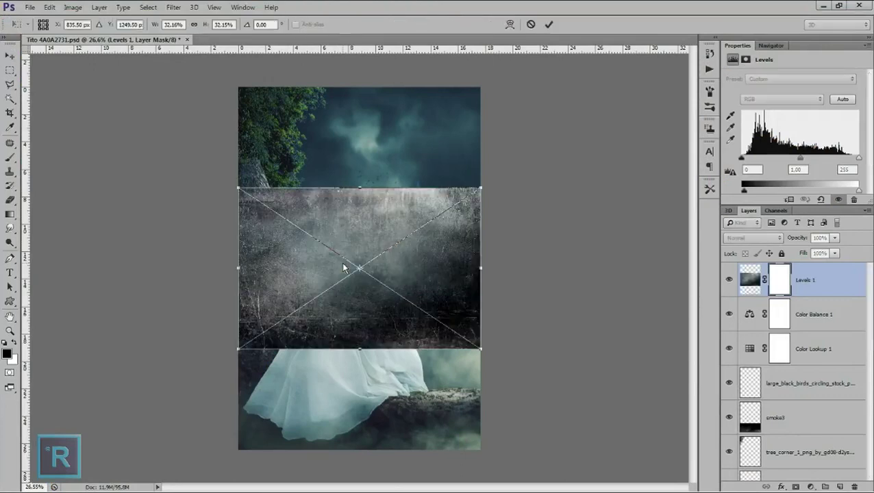
Stretch the stone texture over the whole canvas, commit it, and blend in Soft Light.
{"action": "left_click_drag", "start_coordinate": [359, 349], "coordinate": [351, 447]}
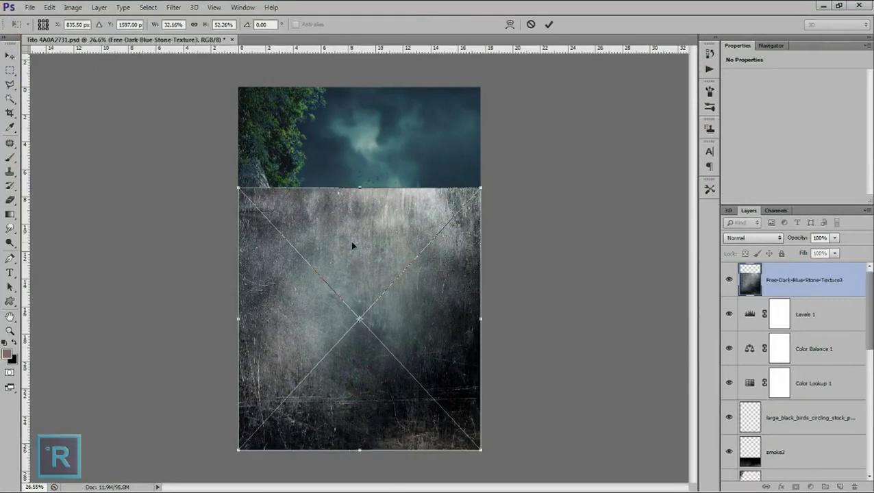
{"action": "left_click_drag", "start_coordinate": [360, 187], "coordinate": [361, 87]}
{"action": "double_click", "coordinate": [370, 122]}
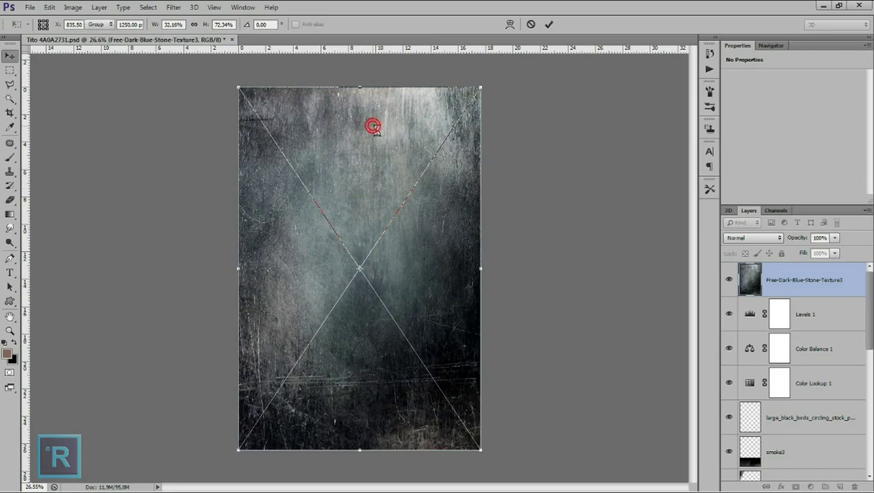
{"action": "left_click", "coordinate": [752, 237]}
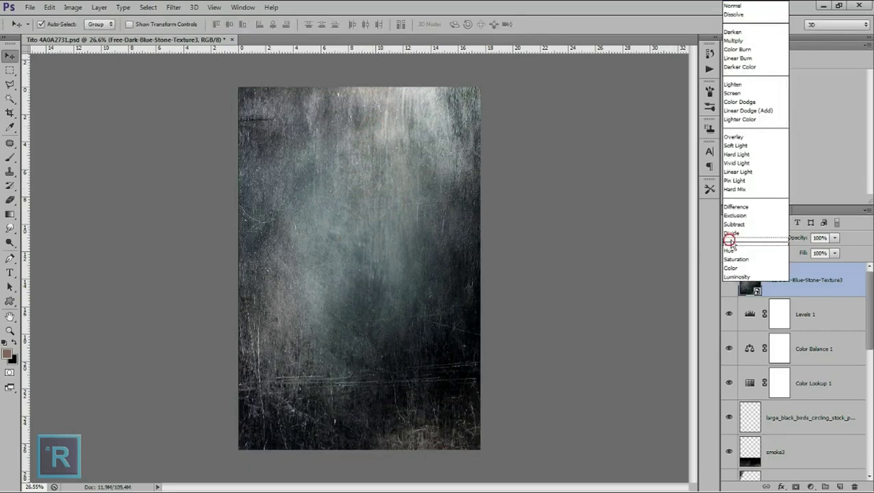
{"action": "left_click", "coordinate": [771, 146]}
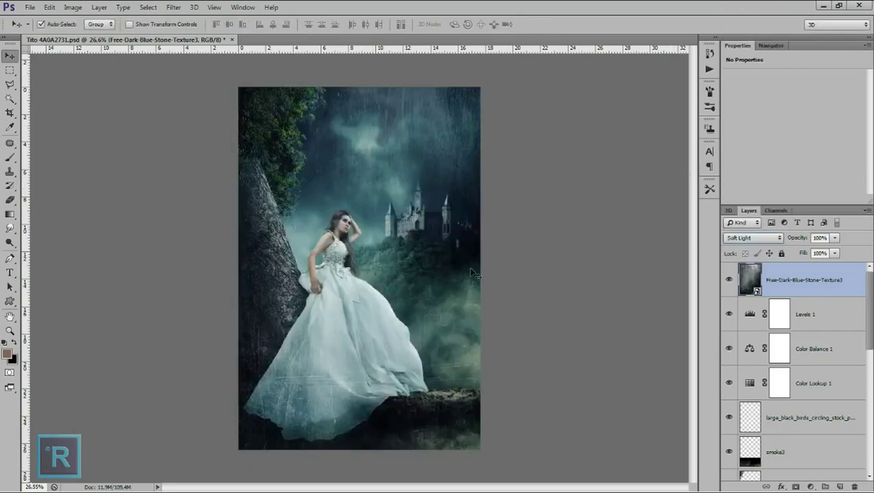
Compare the composite with and without the stone texture layer.
{"action": "left_click", "coordinate": [551, 239]}
{"action": "scroll", "coordinate": [397, 246], "scroll_direction": "up", "scroll_amount": 4}
{"action": "scroll", "coordinate": [367, 247], "scroll_direction": "up", "scroll_amount": 1}
{"action": "scroll", "coordinate": [368, 247], "scroll_direction": "down", "scroll_amount": 2}
{"action": "scroll", "coordinate": [368, 246], "scroll_direction": "down", "scroll_amount": 1}
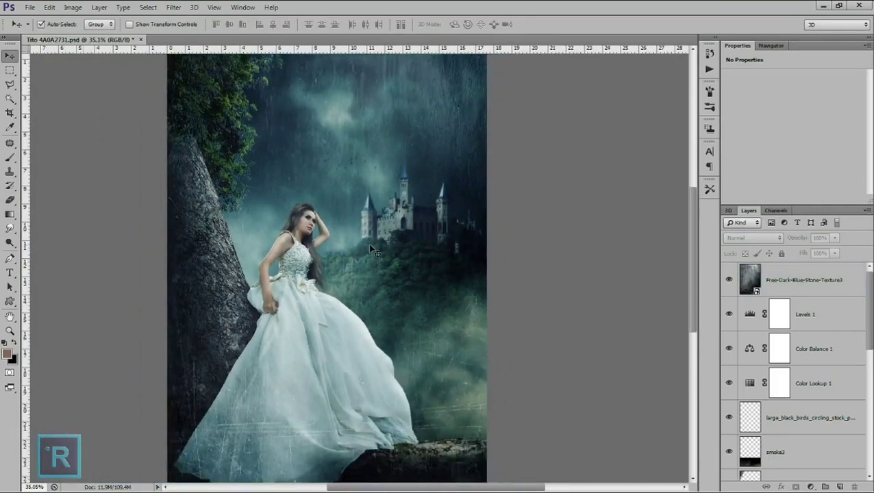
{"action": "scroll", "coordinate": [370, 248], "scroll_direction": "down", "scroll_amount": 1}
{"action": "scroll", "coordinate": [369, 248], "scroll_direction": "down", "scroll_amount": 1}
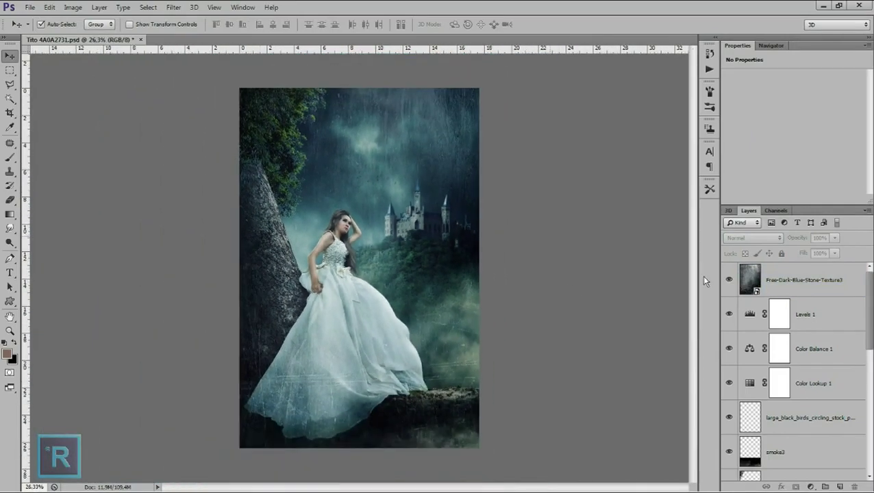
{"action": "left_click", "coordinate": [727, 282]}
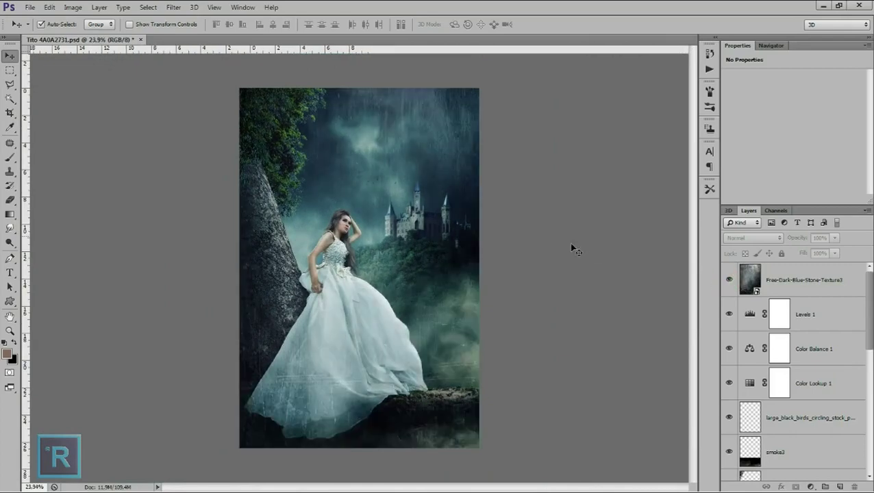
{"action": "scroll", "coordinate": [570, 245], "scroll_direction": "down", "scroll_amount": 1}
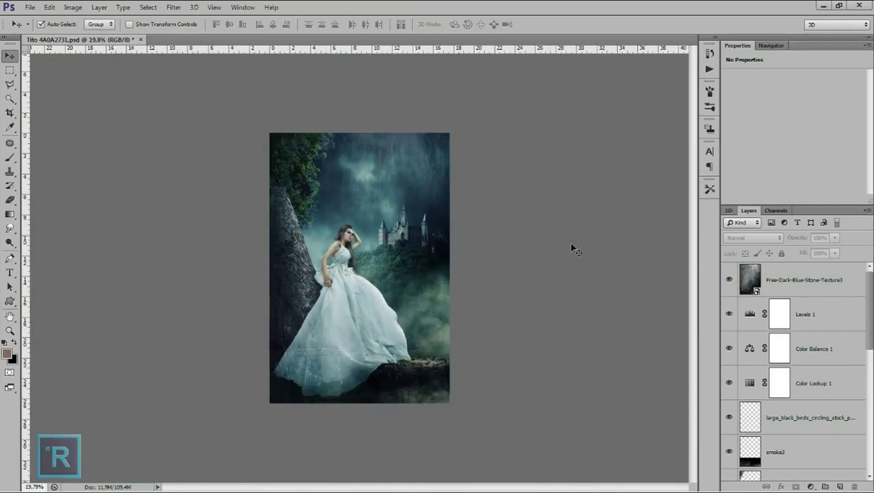